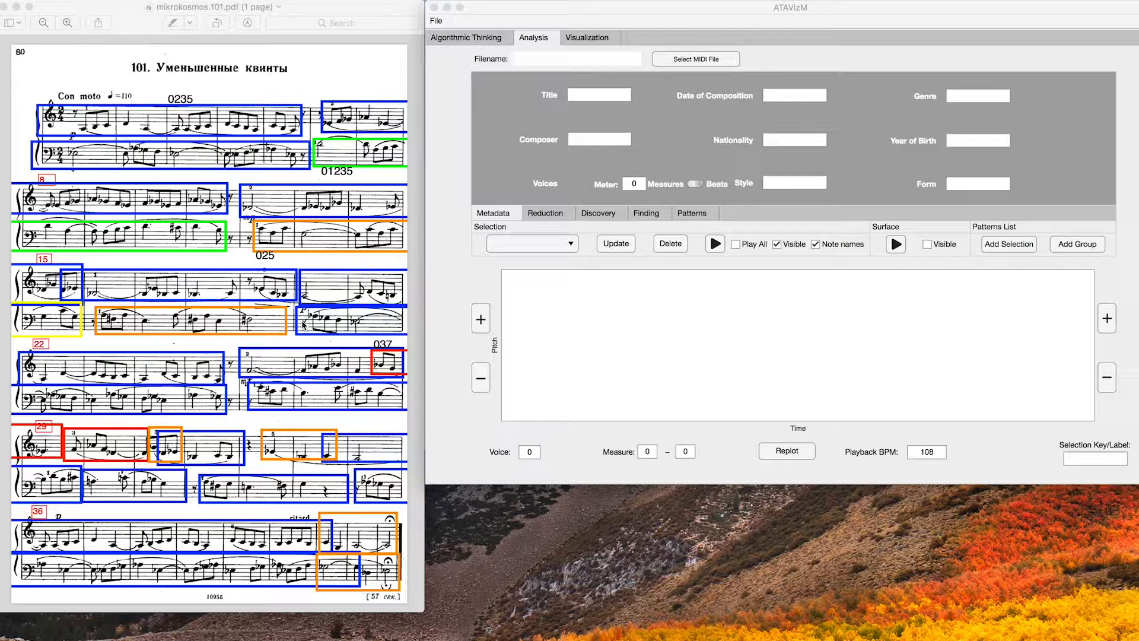
Find and load the MIDI file Bartok_mikro101.mid by searching for mikro101, and set its meter to 2
left_click(686, 62)
left_click(706, 60)
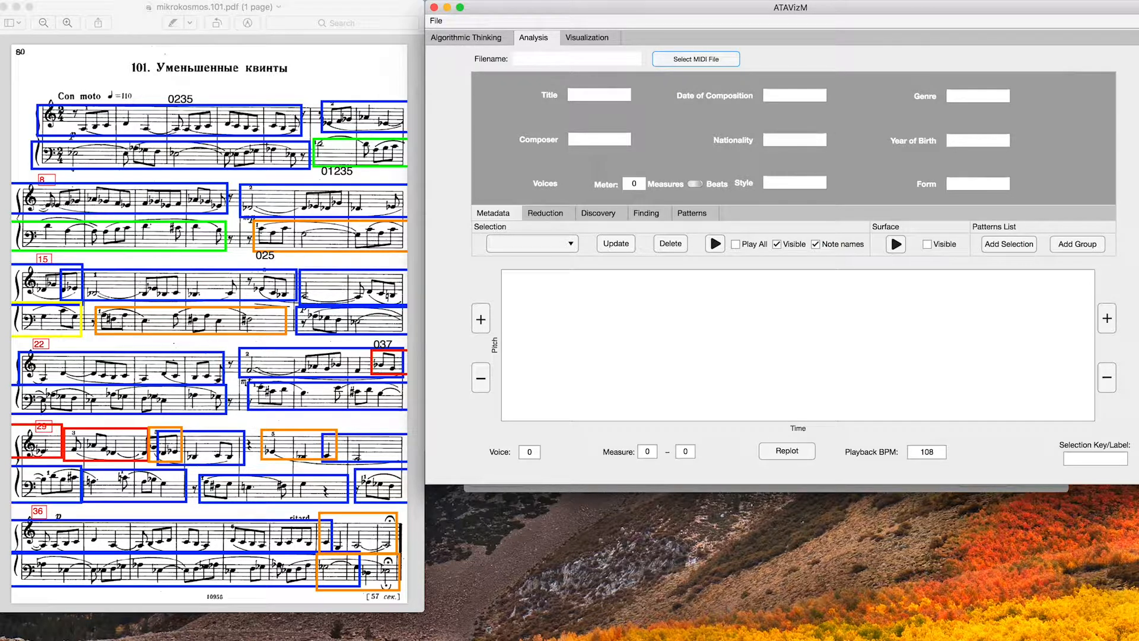
left_click(1016, 138)
type("mik")
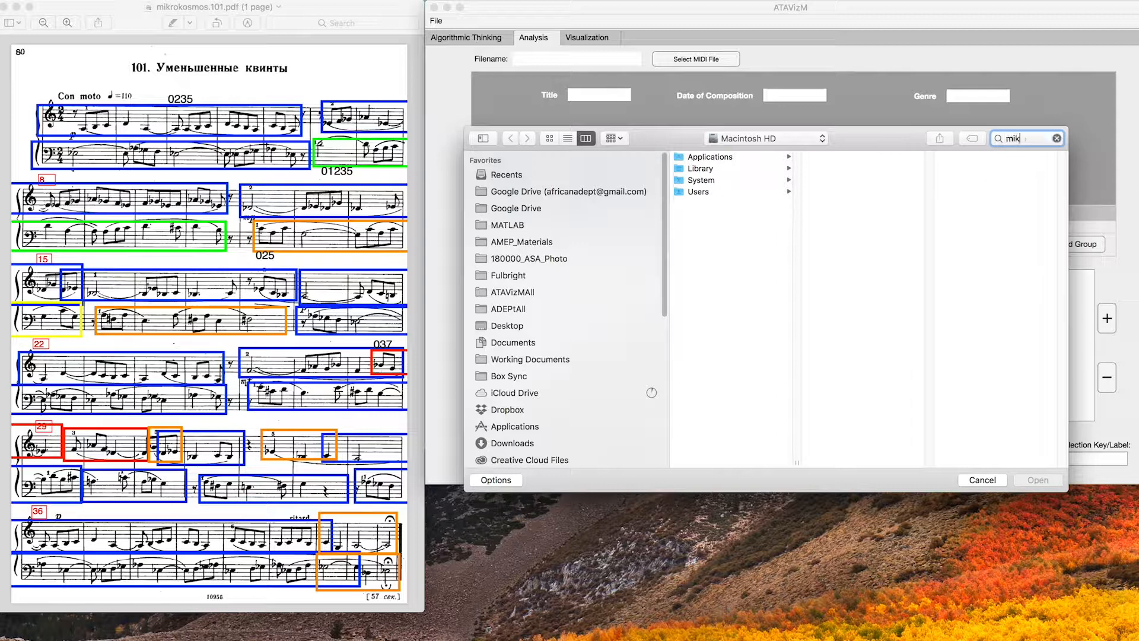
type("ro101")
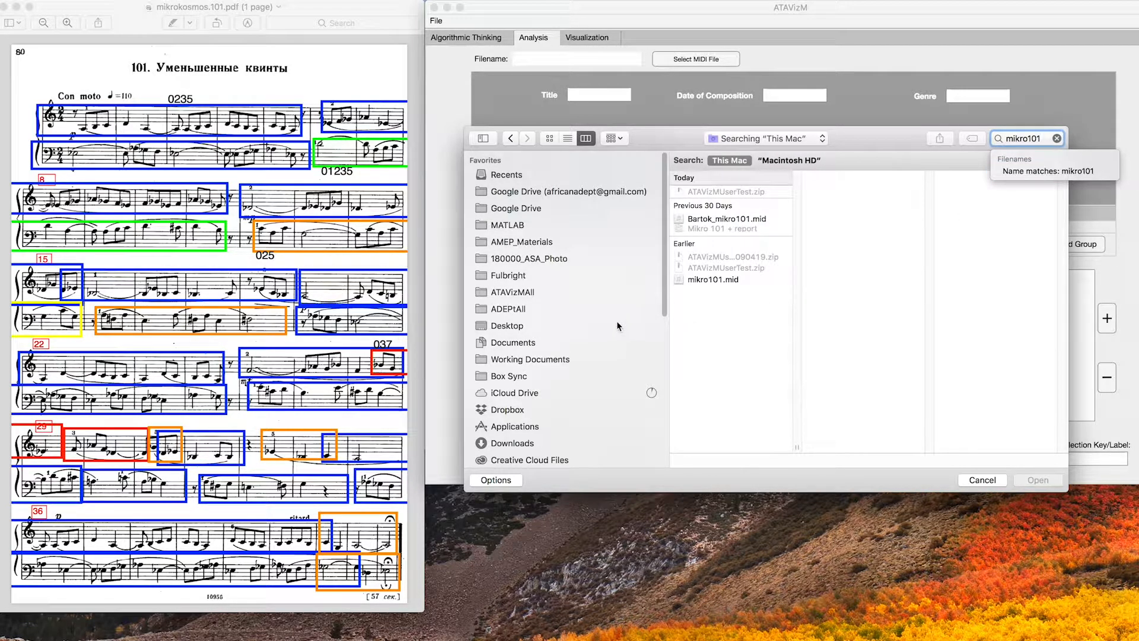
left_click(725, 221)
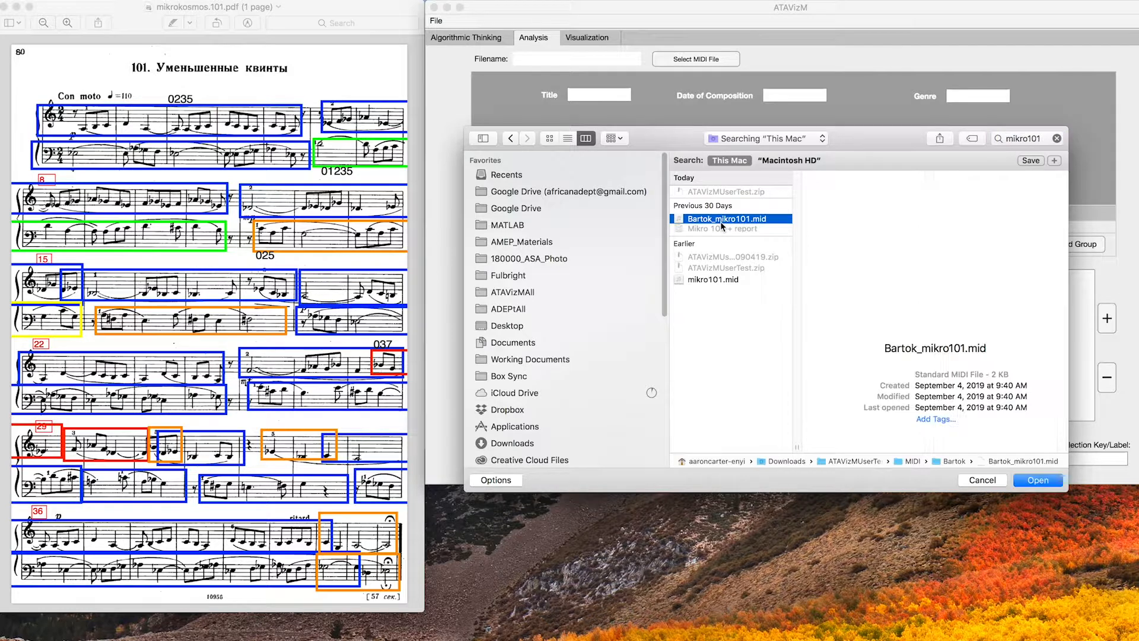
left_click(1033, 481)
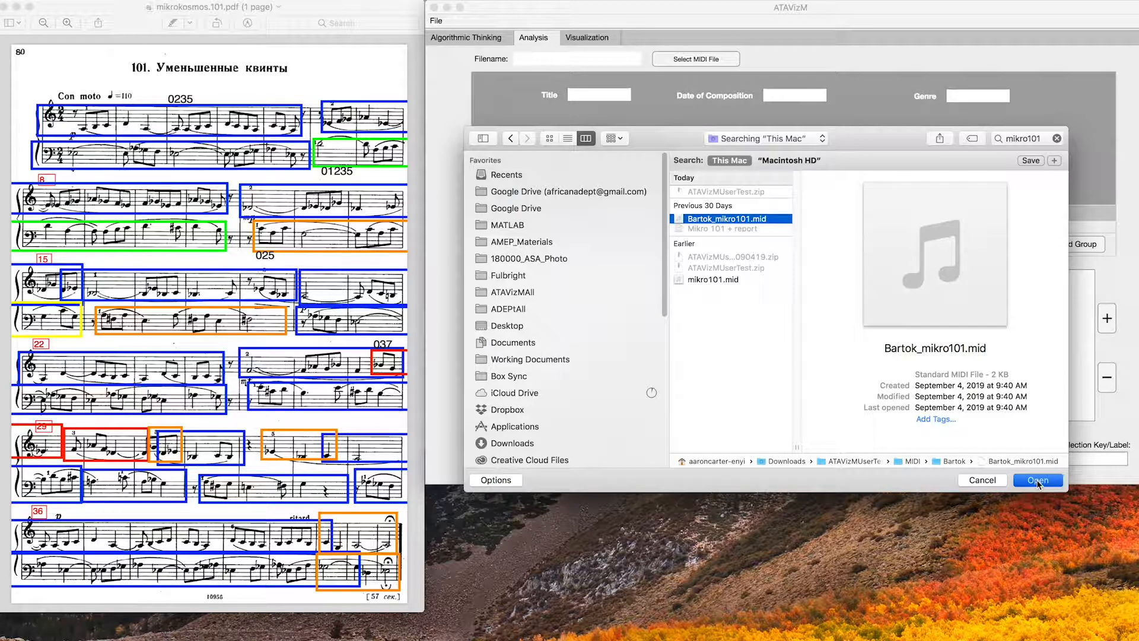
left_click(1038, 481)
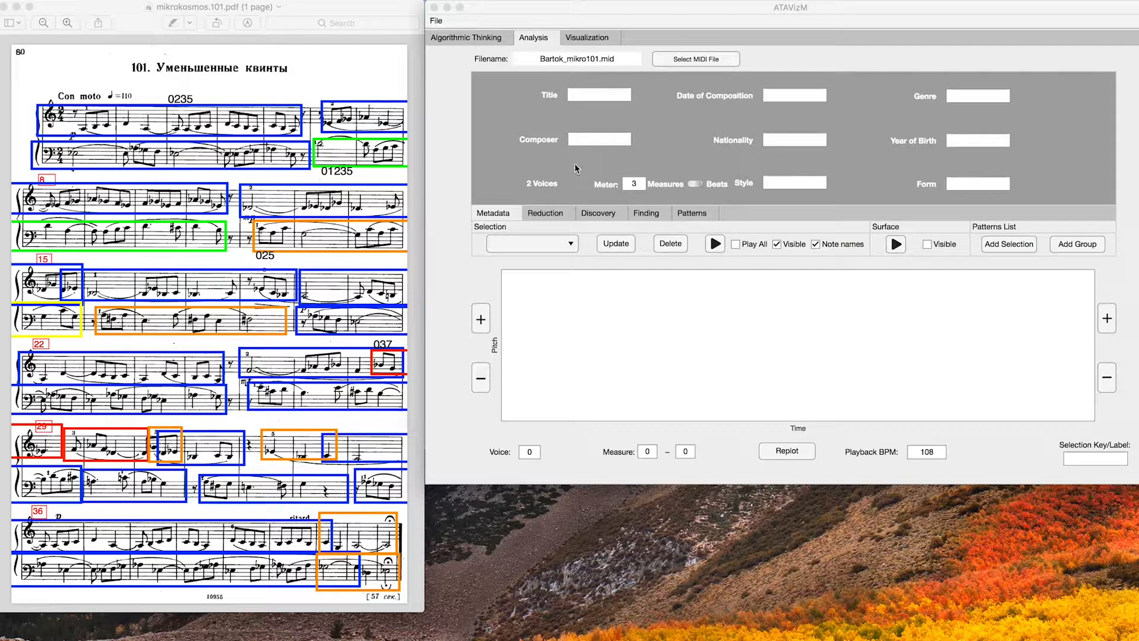
left_click(634, 183)
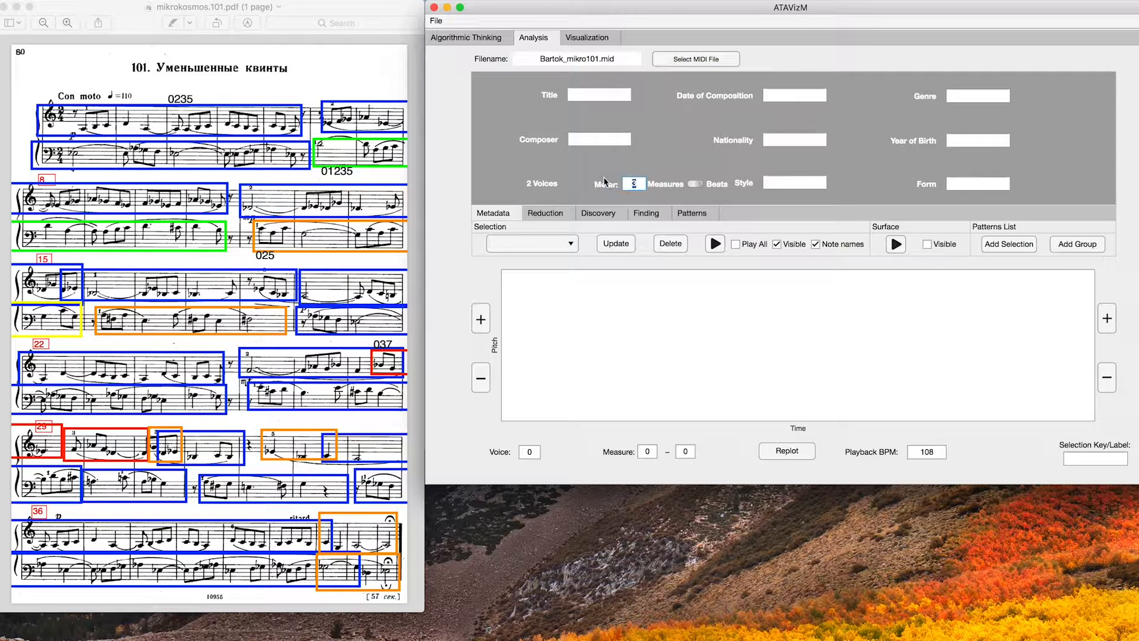
type("2")
Run a pitch-class-set (PCSets) pattern discovery with a minimum cardinality of 3
left_click(608, 216)
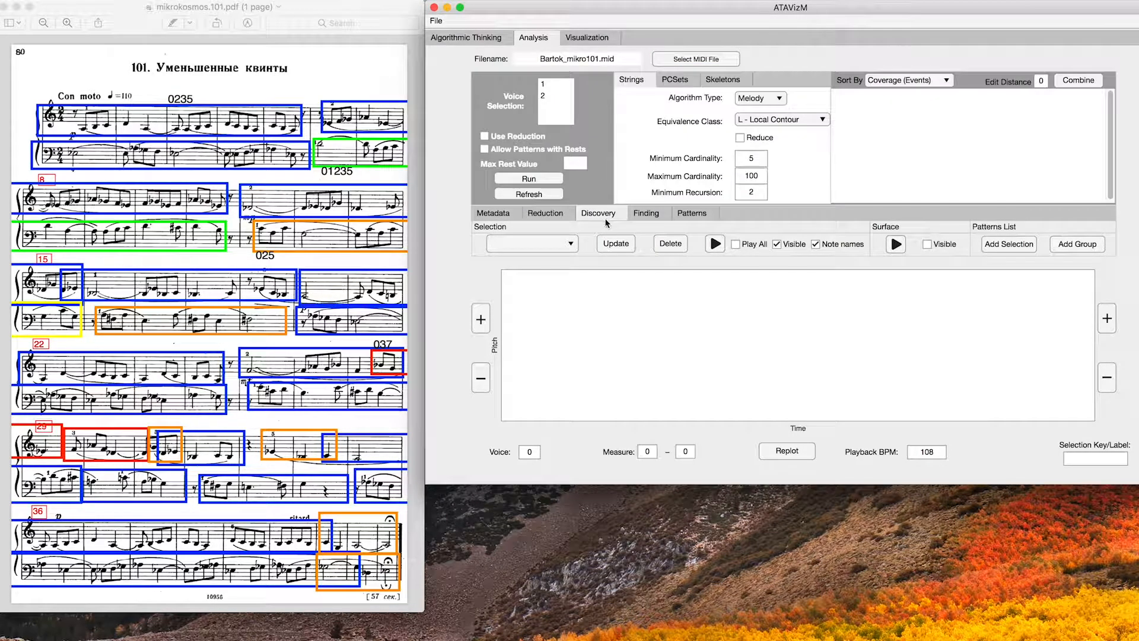
left_click(675, 82)
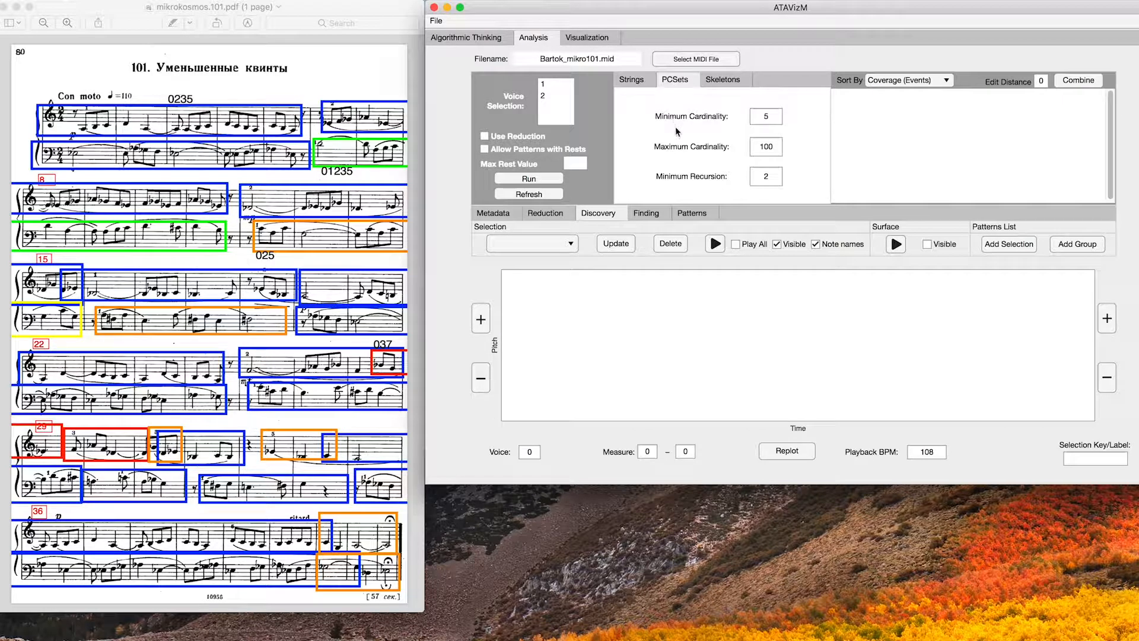
left_click(768, 116)
key("BackSpace")
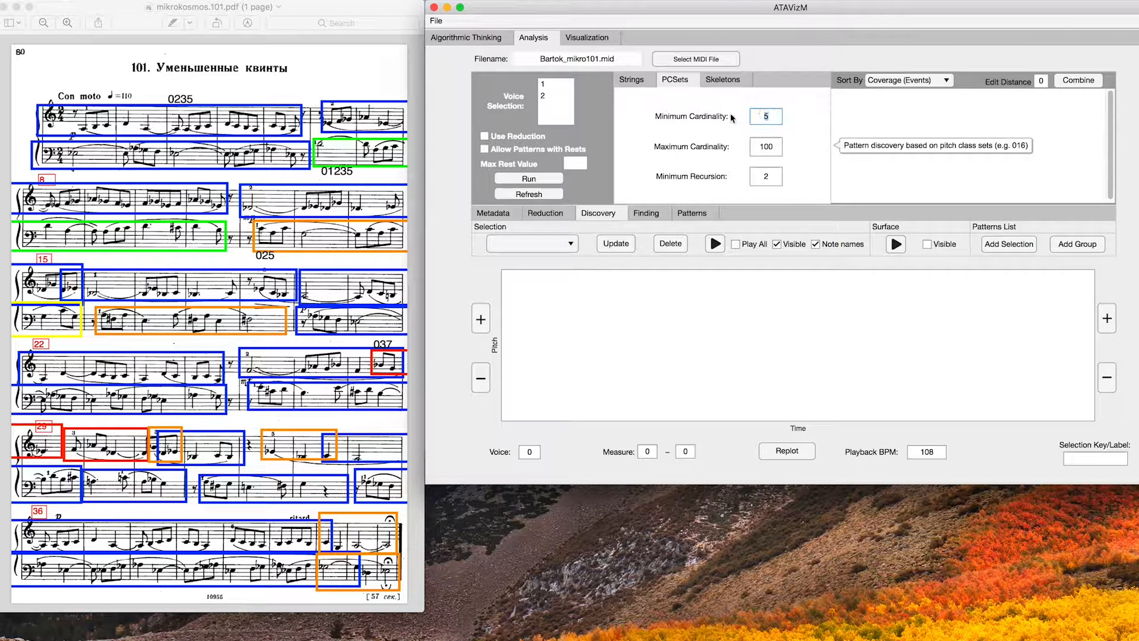
type("3")
left_click(529, 179)
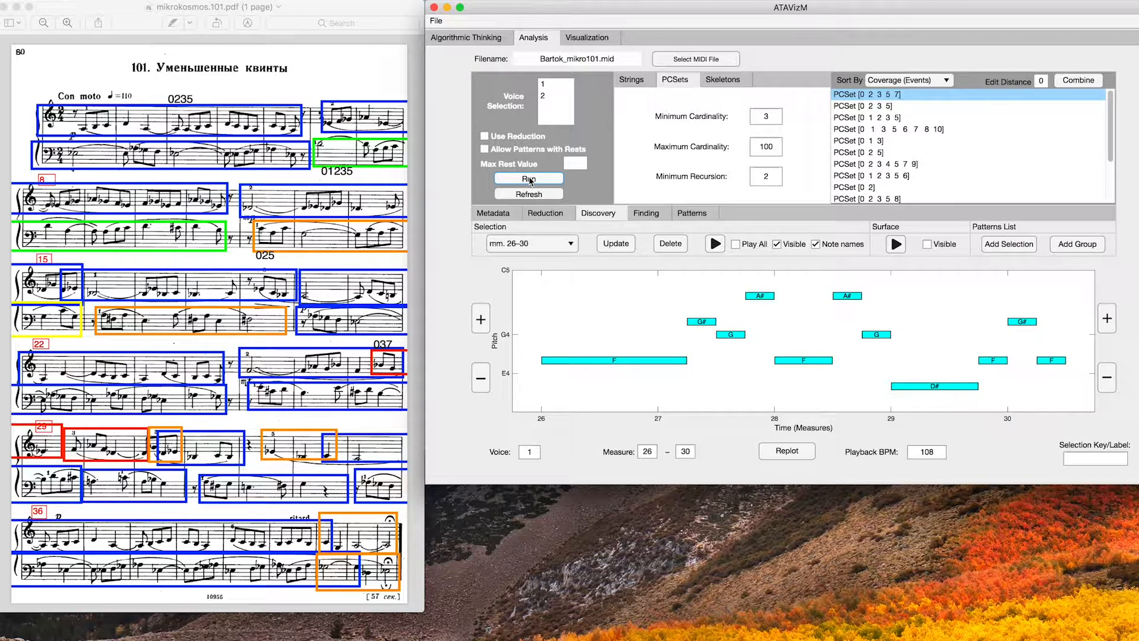
Compare the discovered sets PCSet [0 2 3 5 7] and PCSet [0 2 3 5], and add the [0 2 3 5] group to the patterns list
left_click(880, 108)
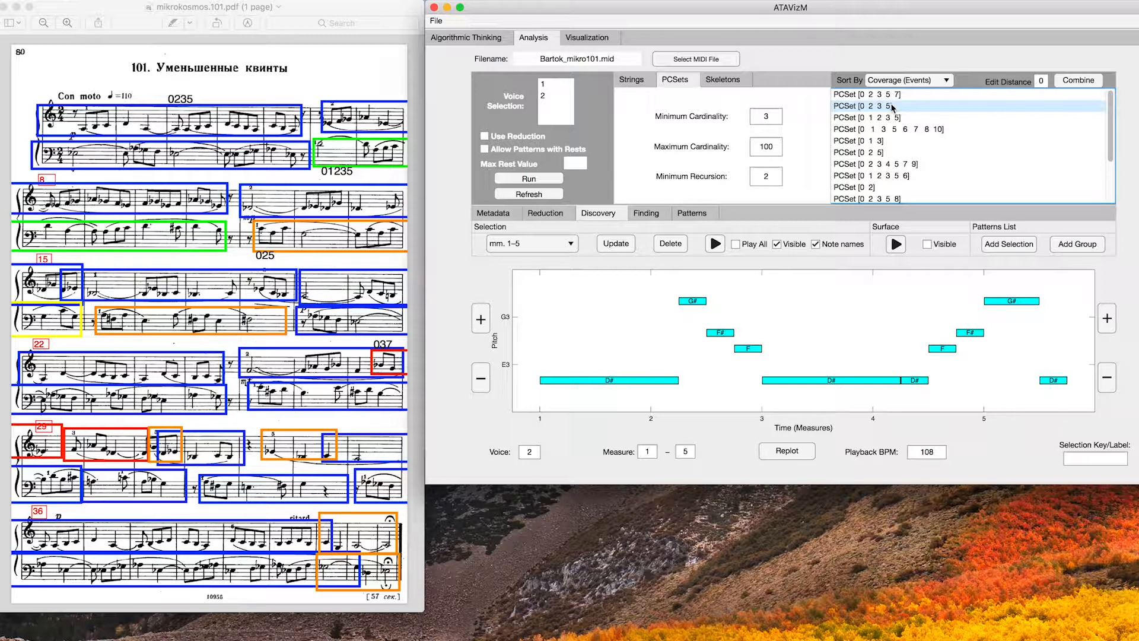
left_click(890, 95)
left_click(544, 246)
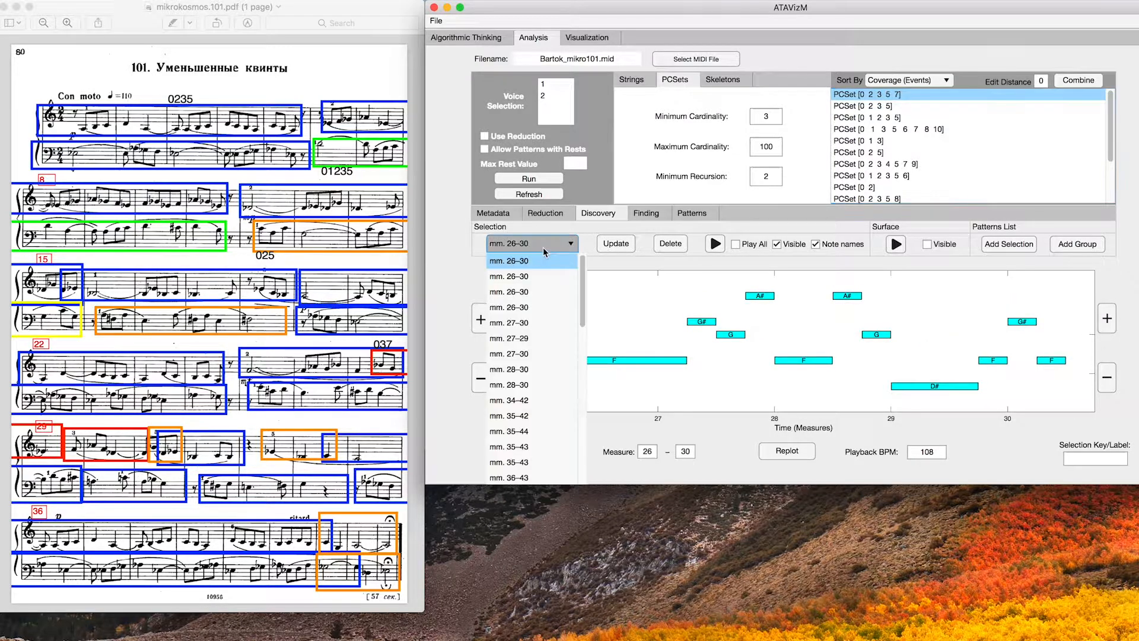
left_click(898, 106)
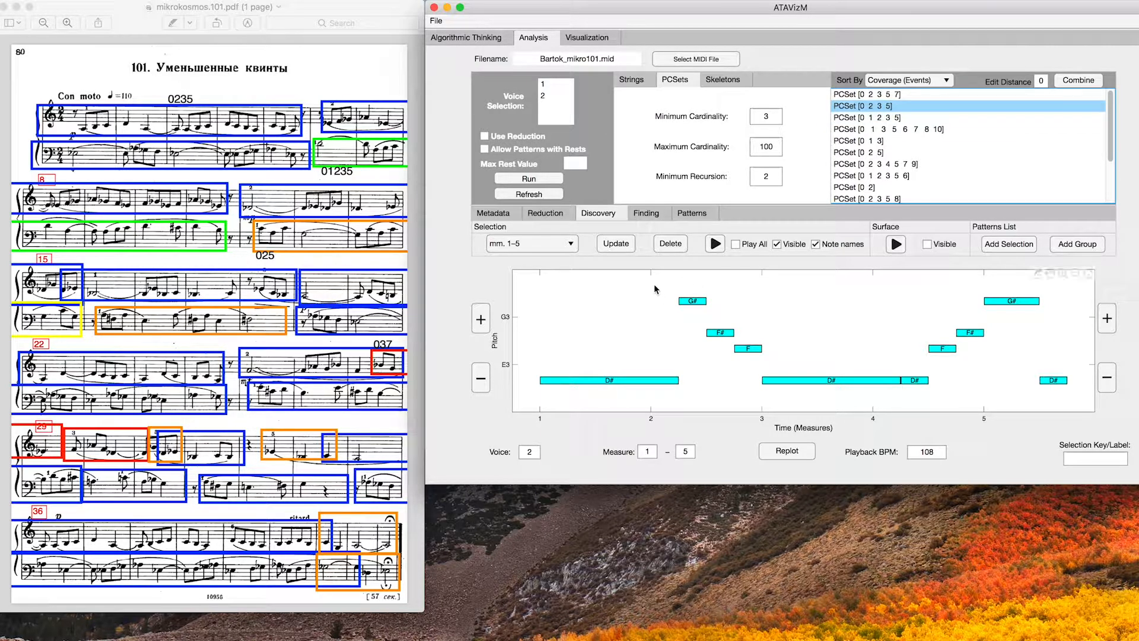
left_click(1078, 244)
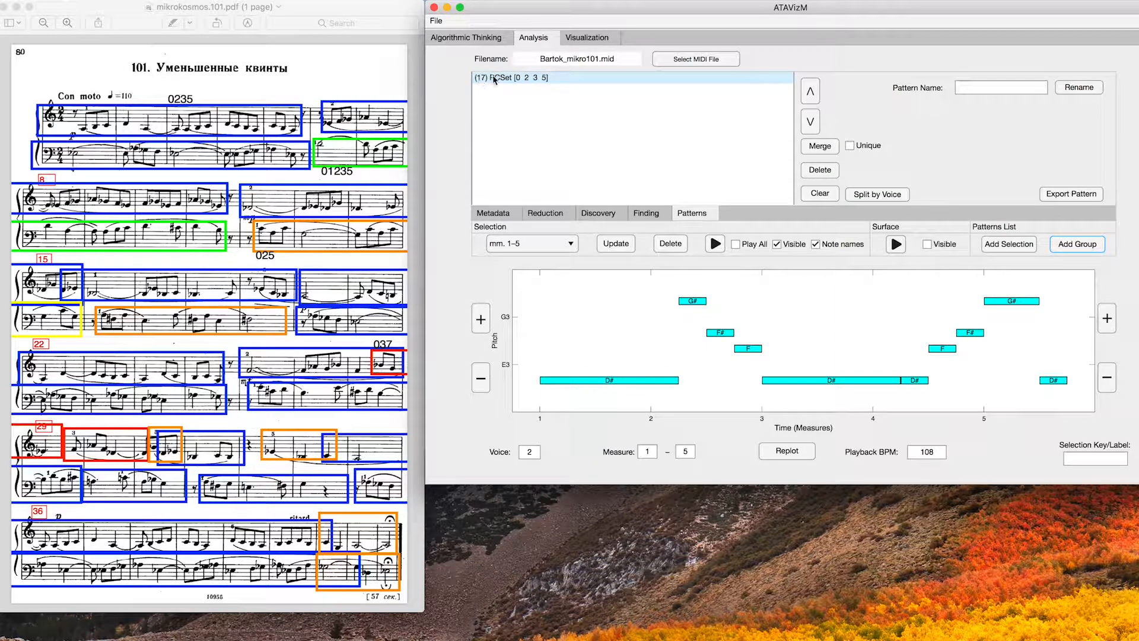
Split the PCSet [0 2 3 5] pattern by voice and delete the original combined pattern
left_click(541, 83)
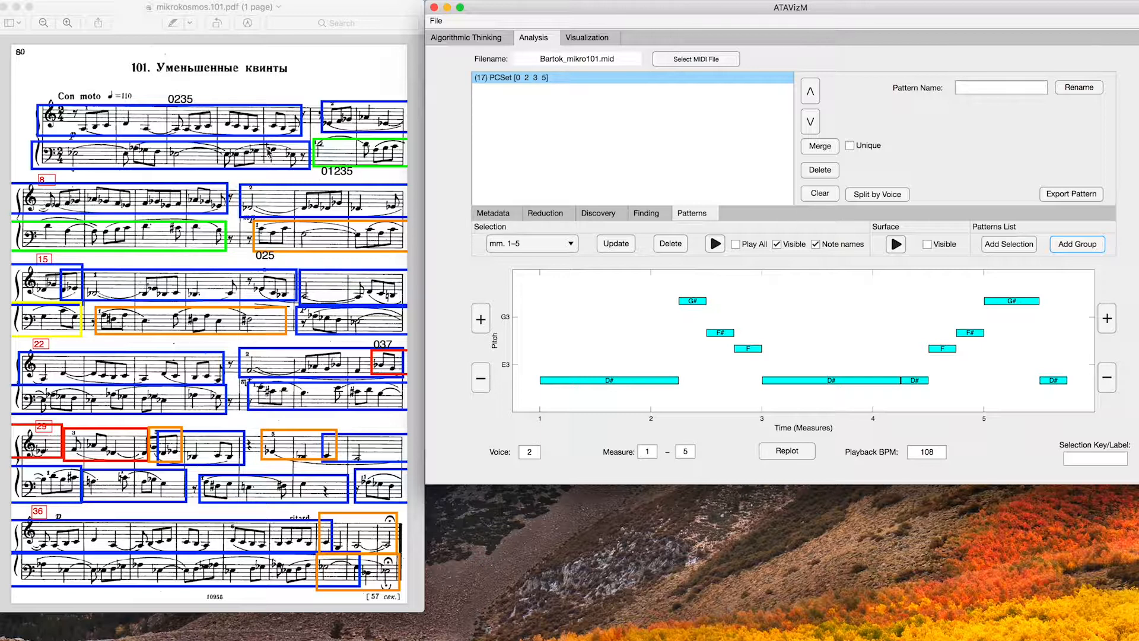
left_click(889, 194)
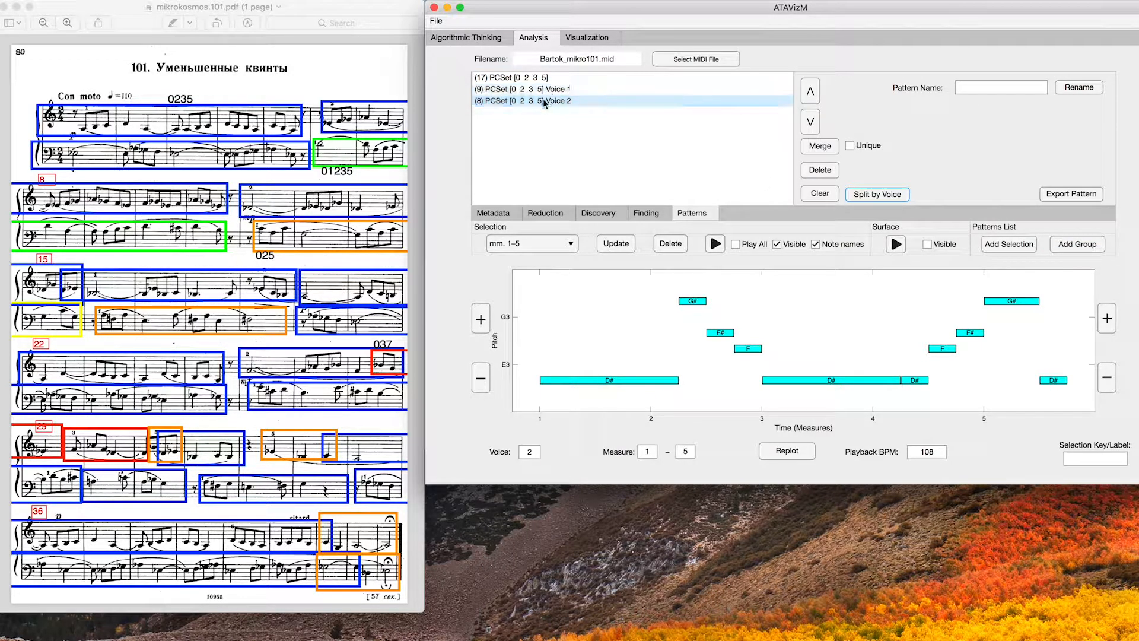
left_click(549, 78)
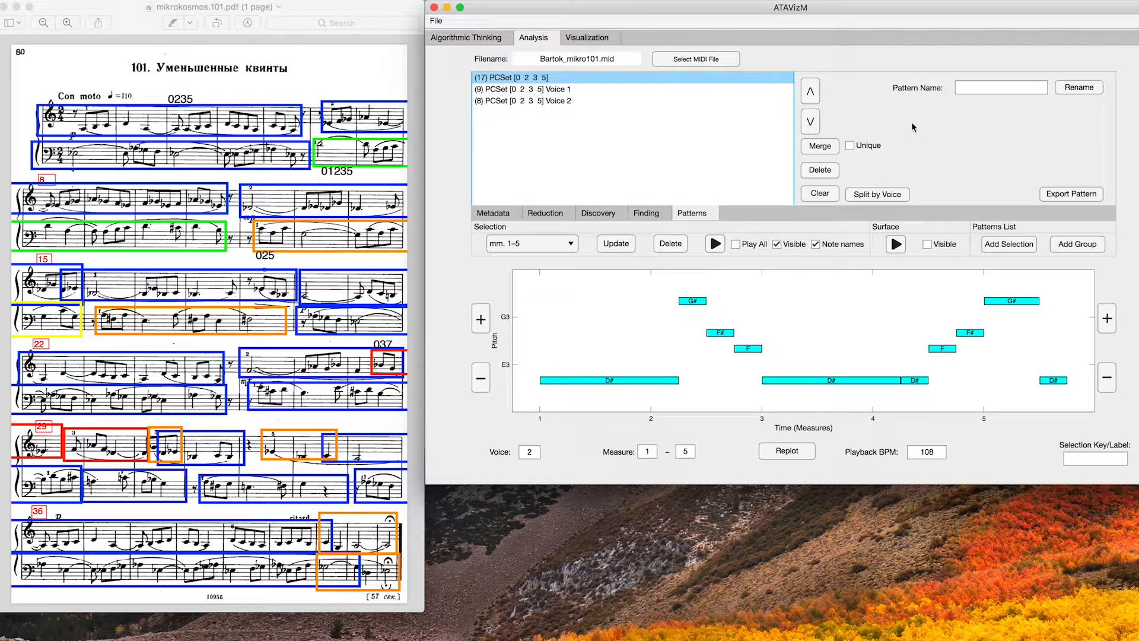
left_click(820, 170)
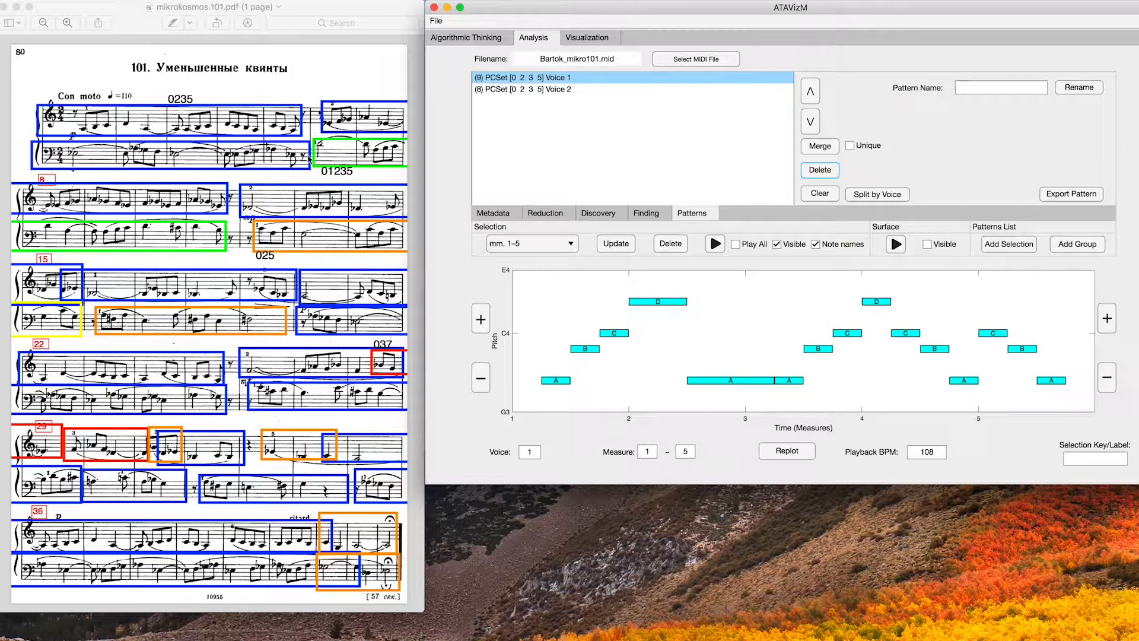
Examine the Voice 1 pattern's instances at mm. 6–11 and mm. 15–19 against the annotated score, returning to mm. 6–11
left_click(555, 247)
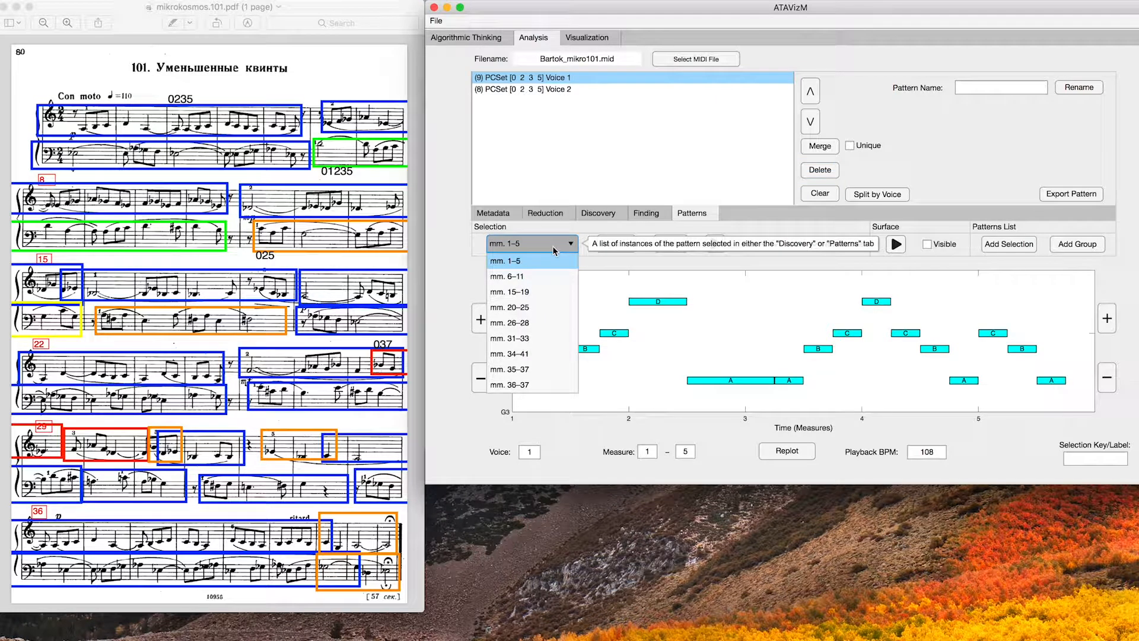
left_click(516, 276)
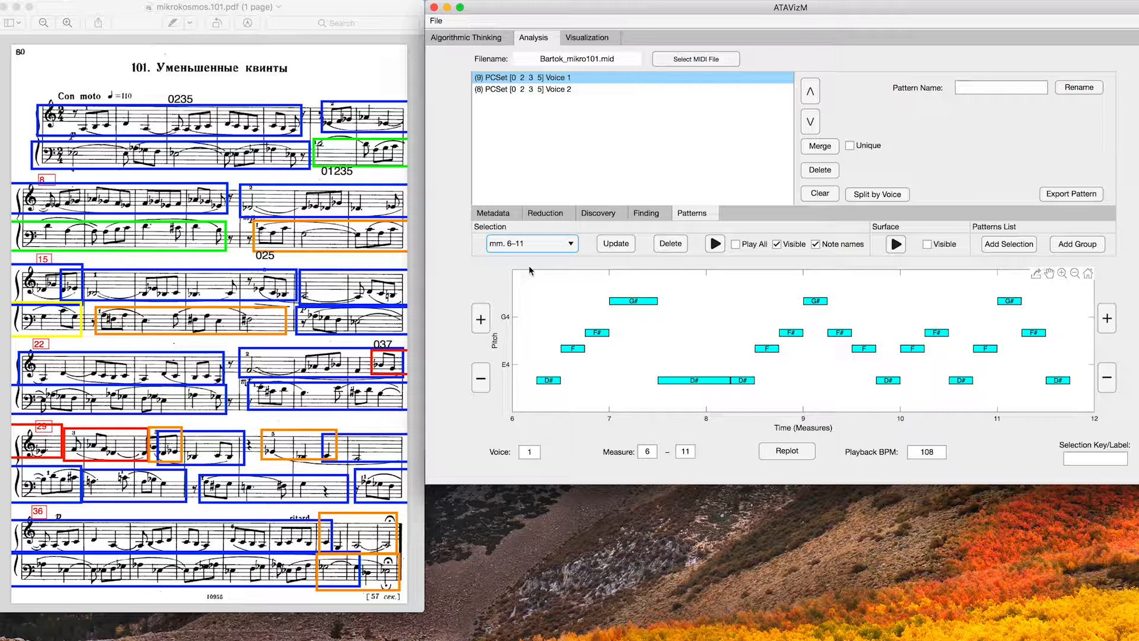
left_click(531, 243)
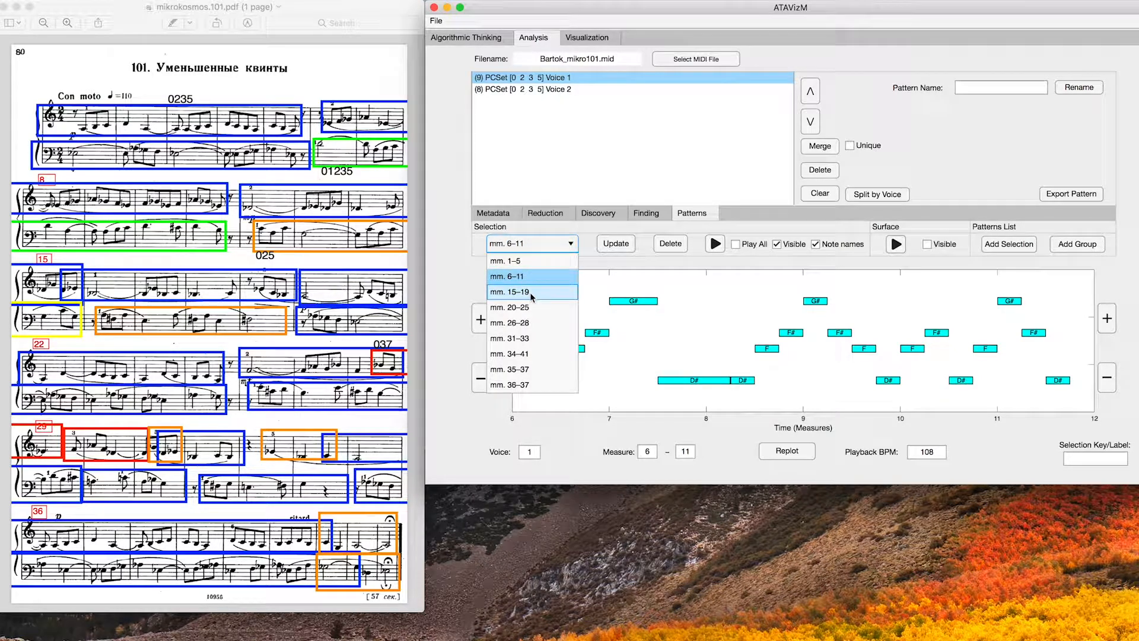
left_click(530, 292)
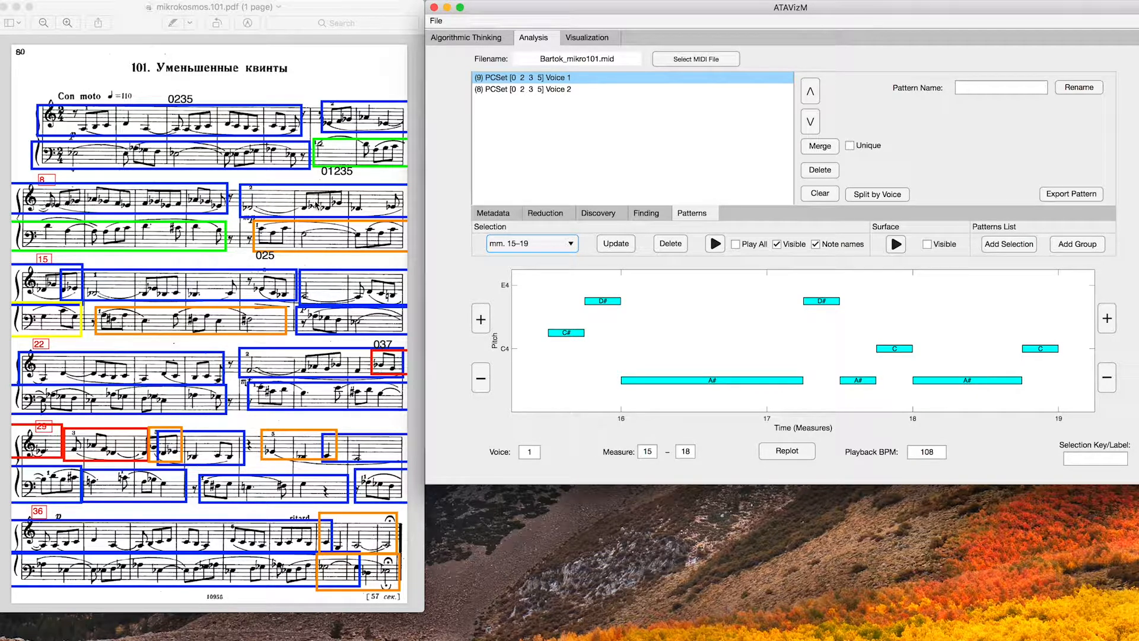
left_click(535, 244)
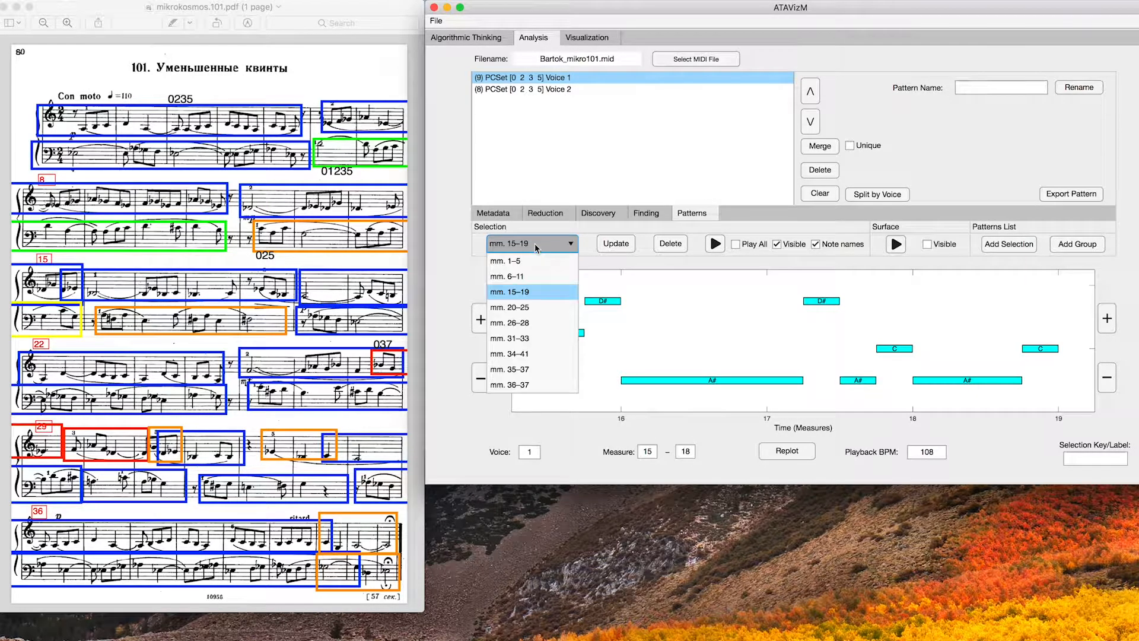
left_click(530, 276)
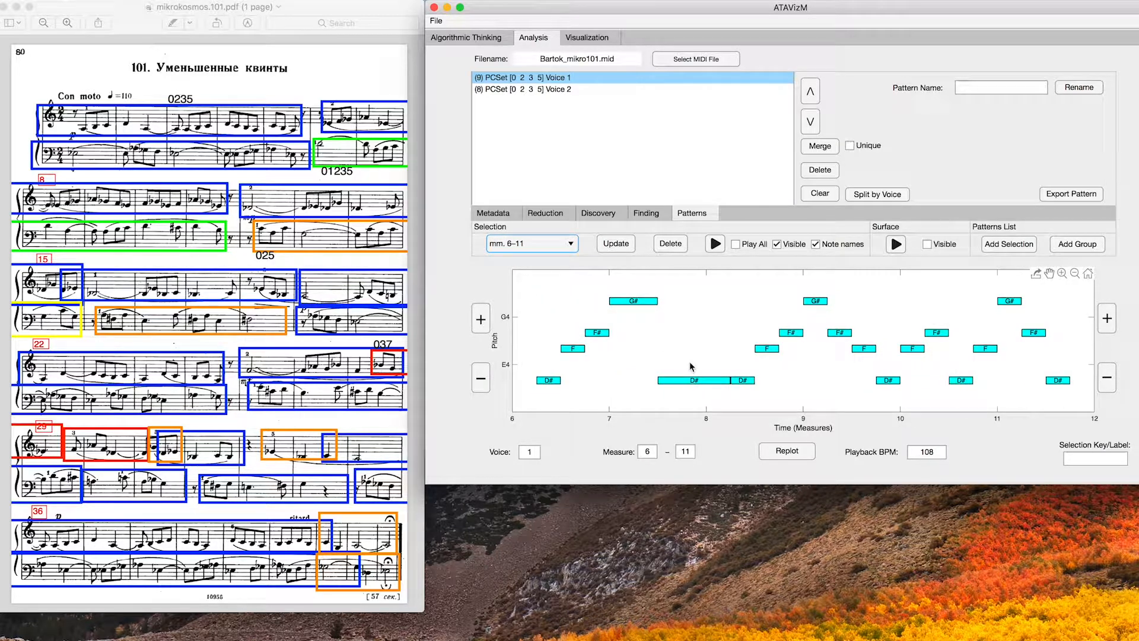
Plot measures 12 to 15 of voice 1
double_click(650, 453)
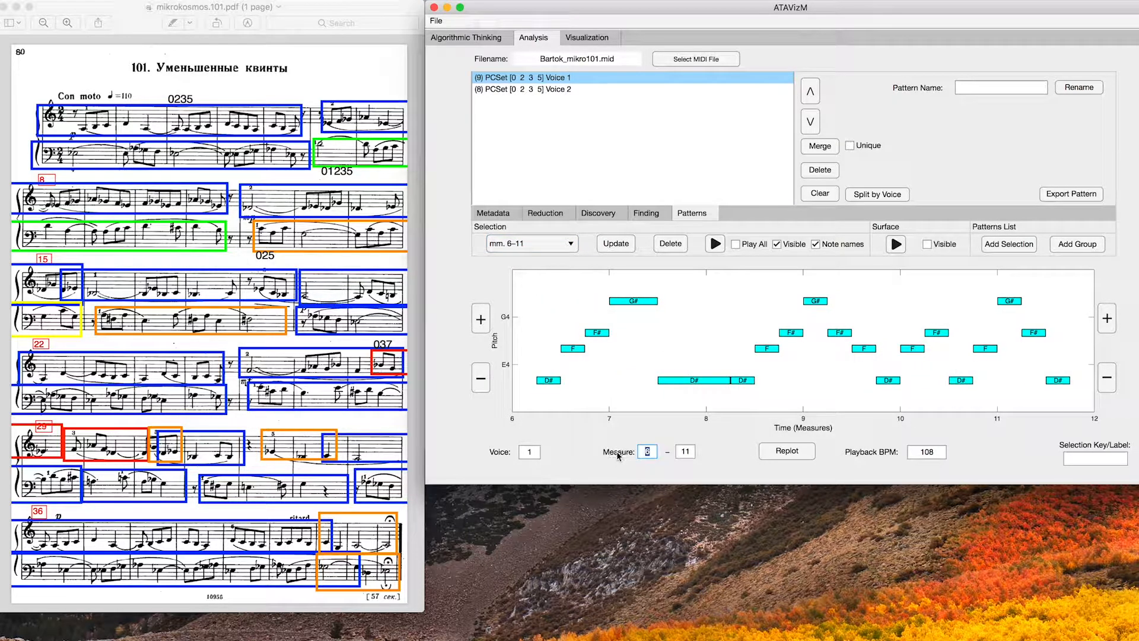
type("12")
double_click(688, 452)
left_click(779, 452)
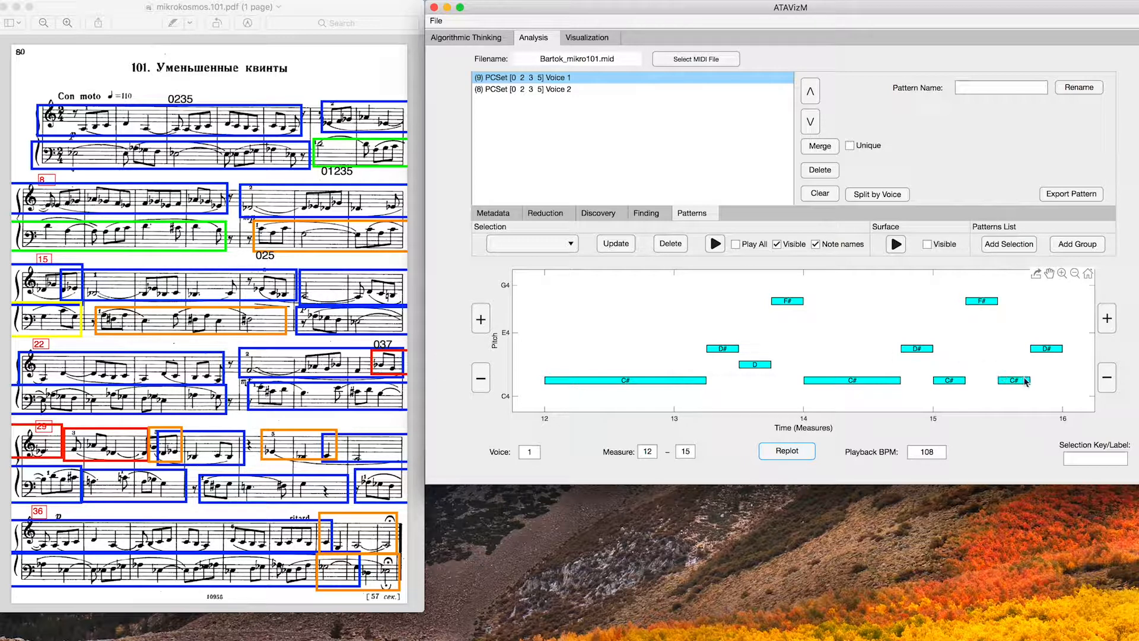
Add the plotted measures 12–15 to the patterns list and merge them into the PCSet [0 2 3 5] Voice 1 pattern
left_click(1017, 248)
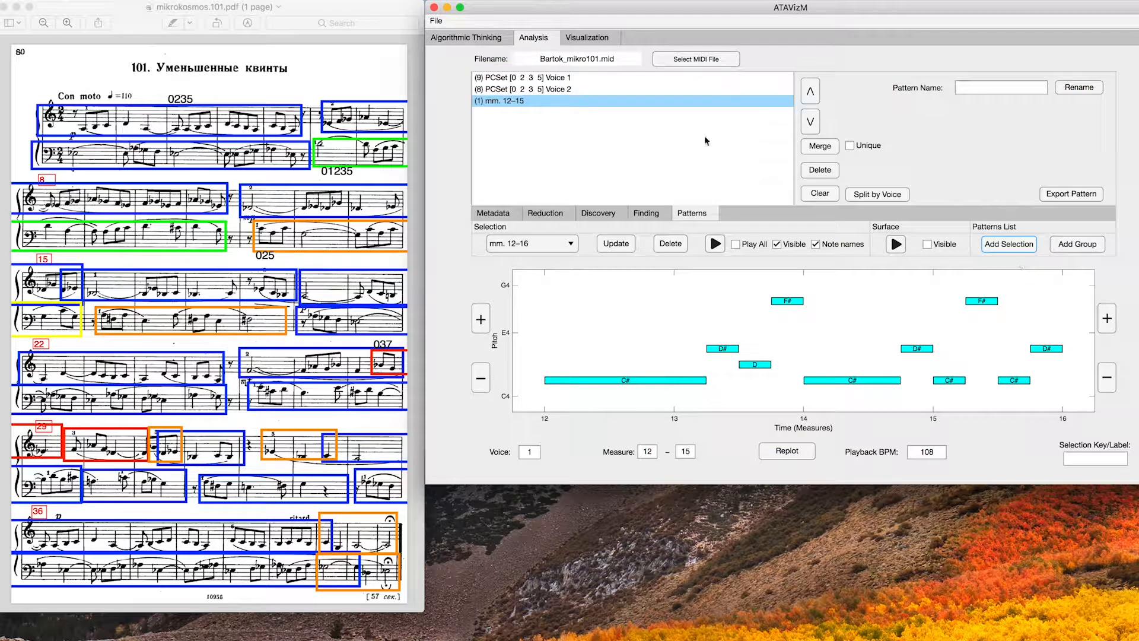
left_click(810, 92)
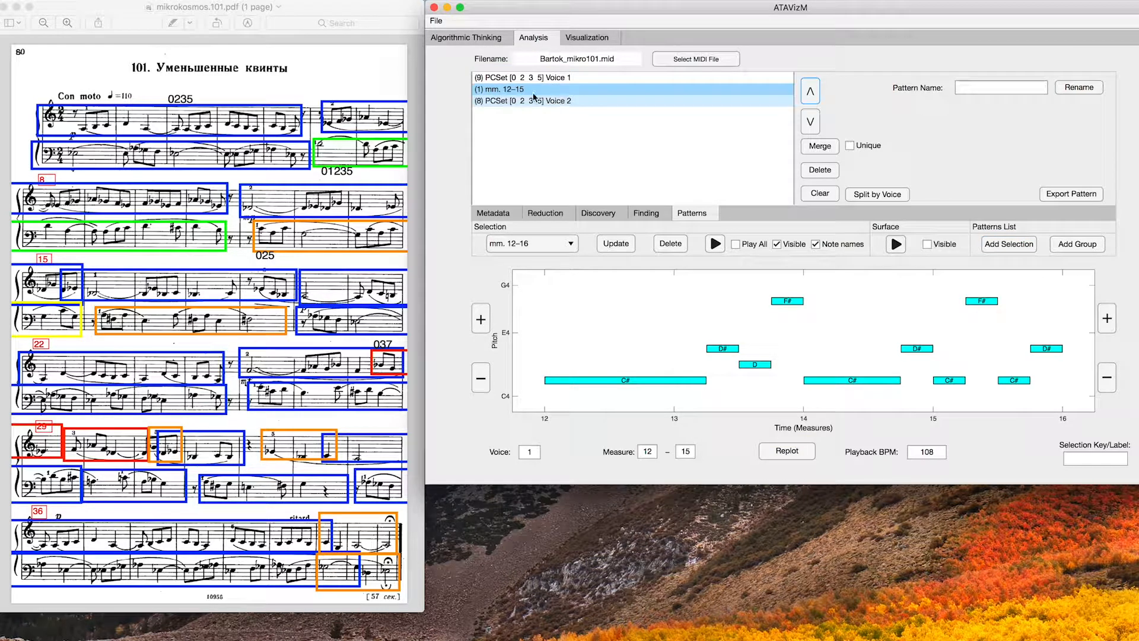
left_click(819, 146)
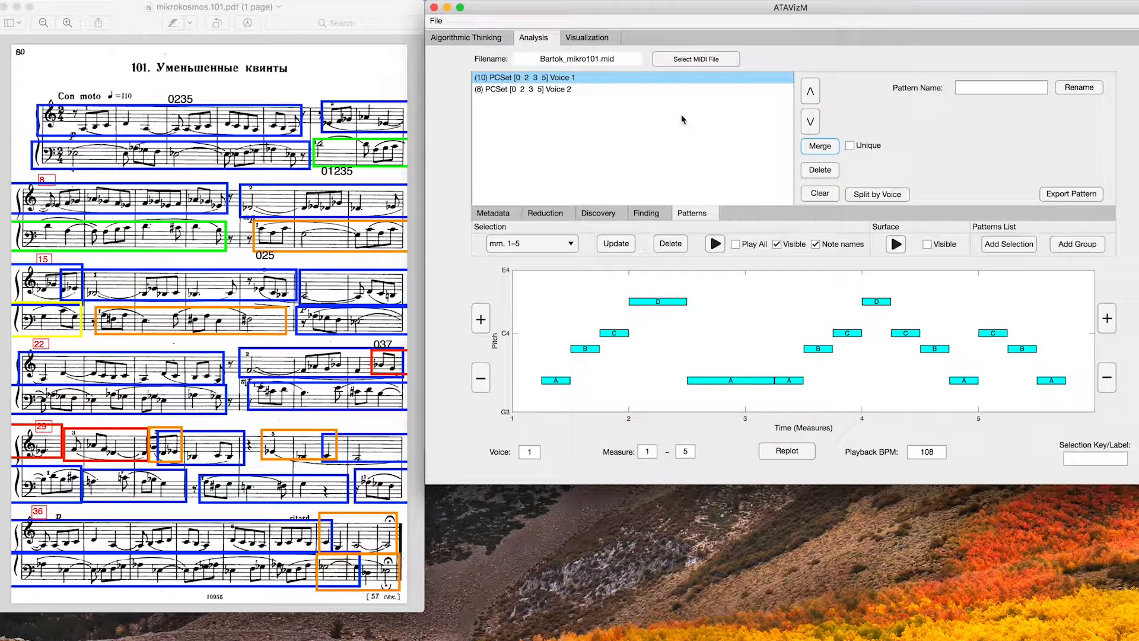
Extend the end of the Voice 1 pattern's mm. 15–19 instance through measure 19 and update that instance
left_click(549, 249)
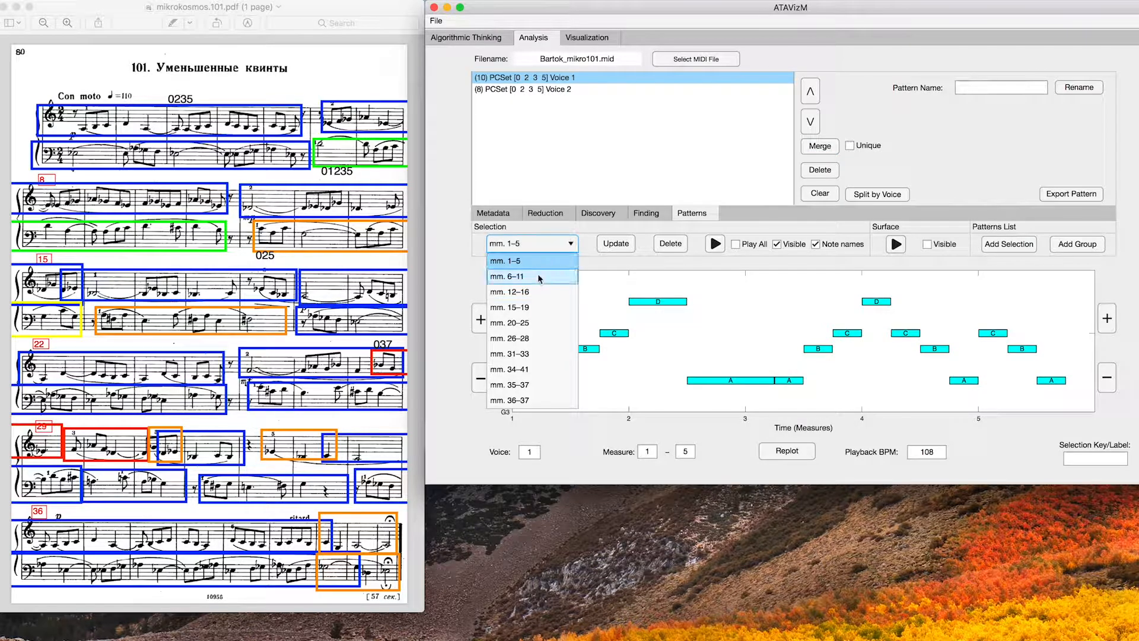
left_click(535, 308)
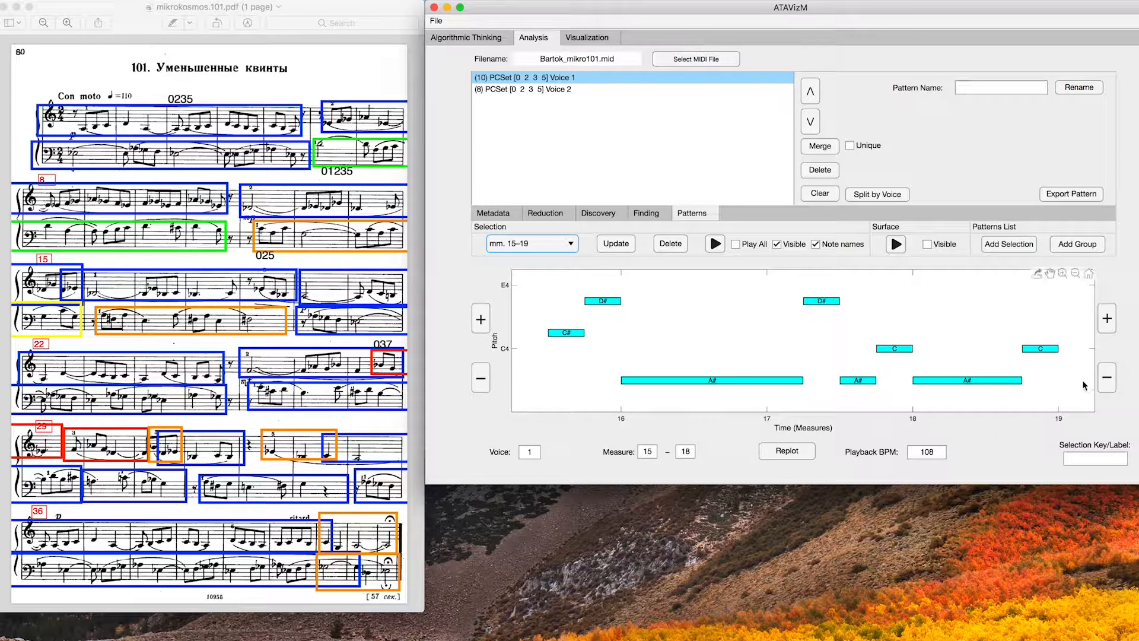
left_click(1108, 319)
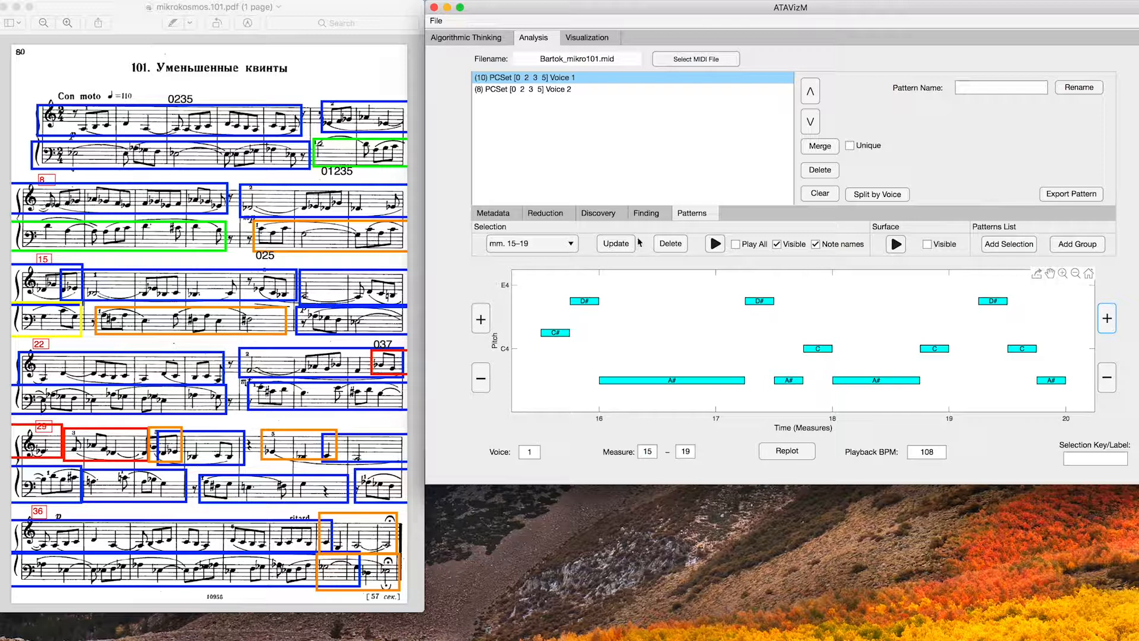
left_click(618, 248)
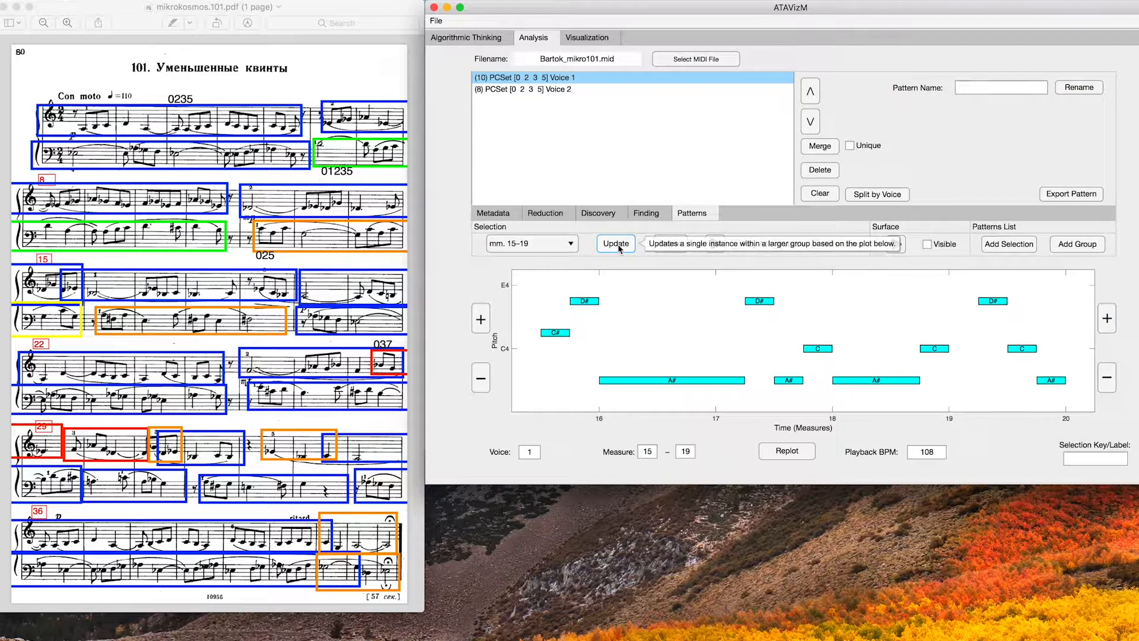
left_click(574, 249)
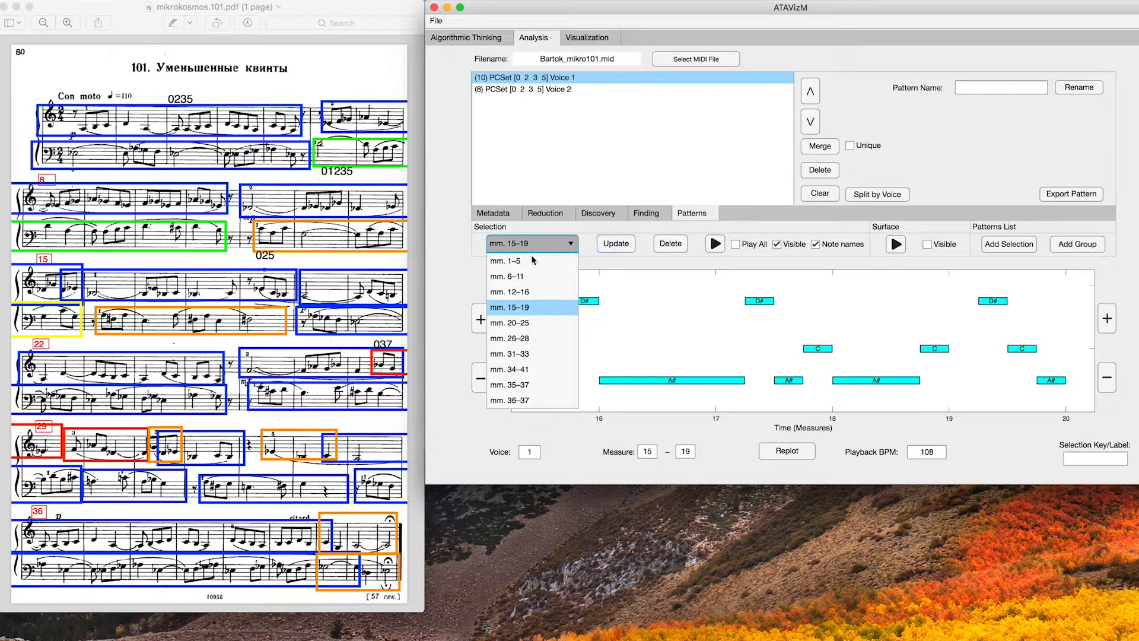
Check the Voice 1 instance at mm. 20–25, and extend the mm. 26–28 instance through the end of measure 28 and update it
left_click(527, 322)
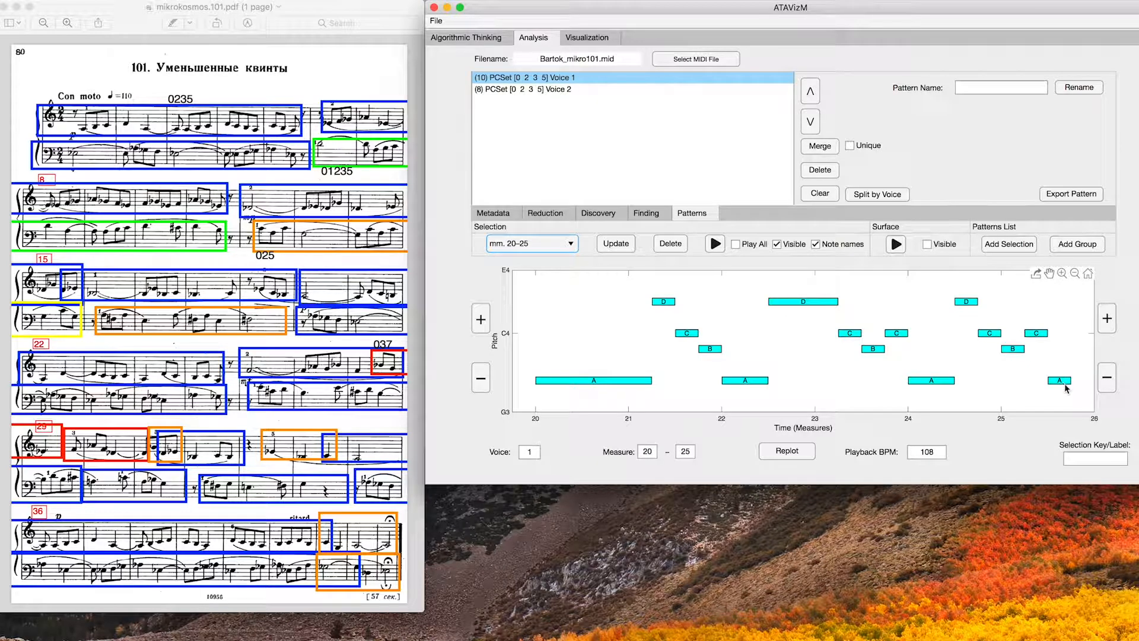
left_click(531, 243)
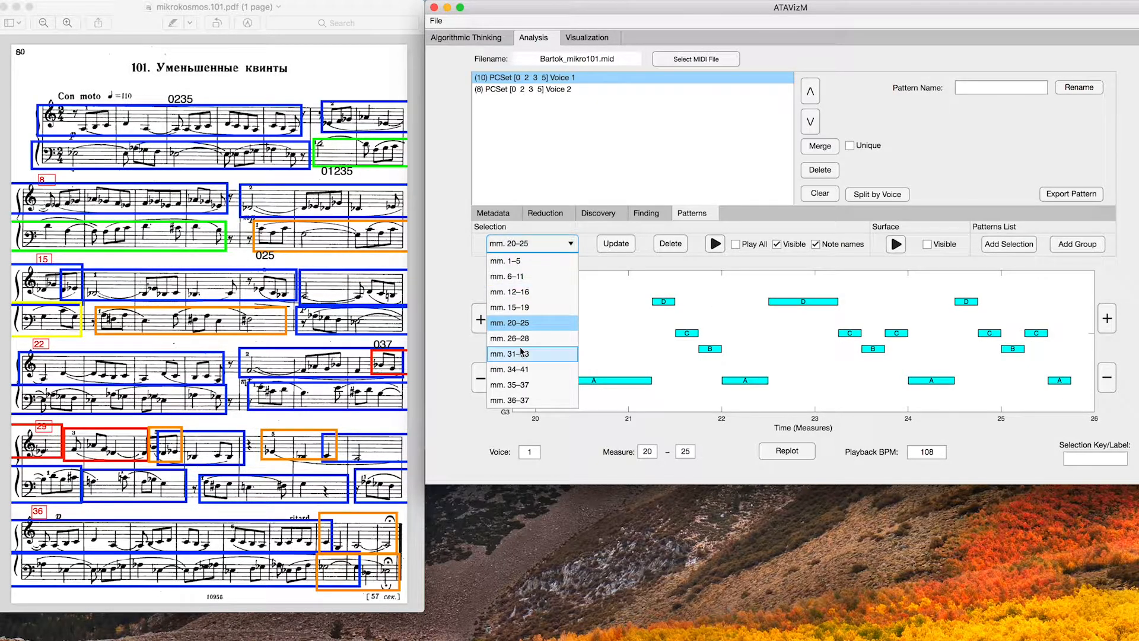
left_click(521, 335)
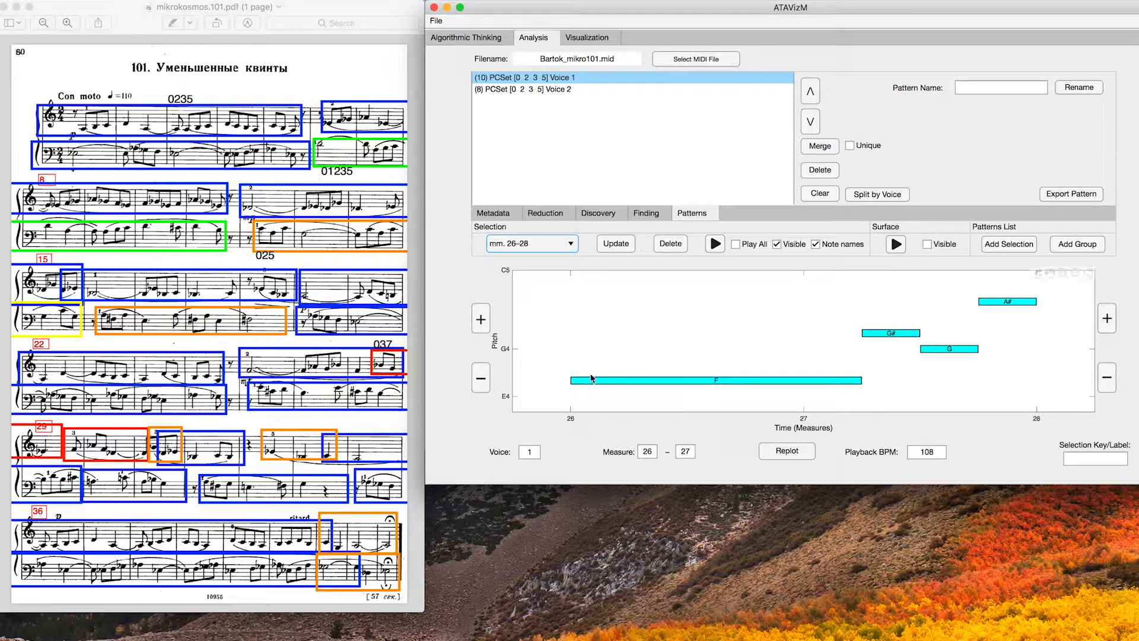
left_click(1107, 318)
left_click(1107, 319)
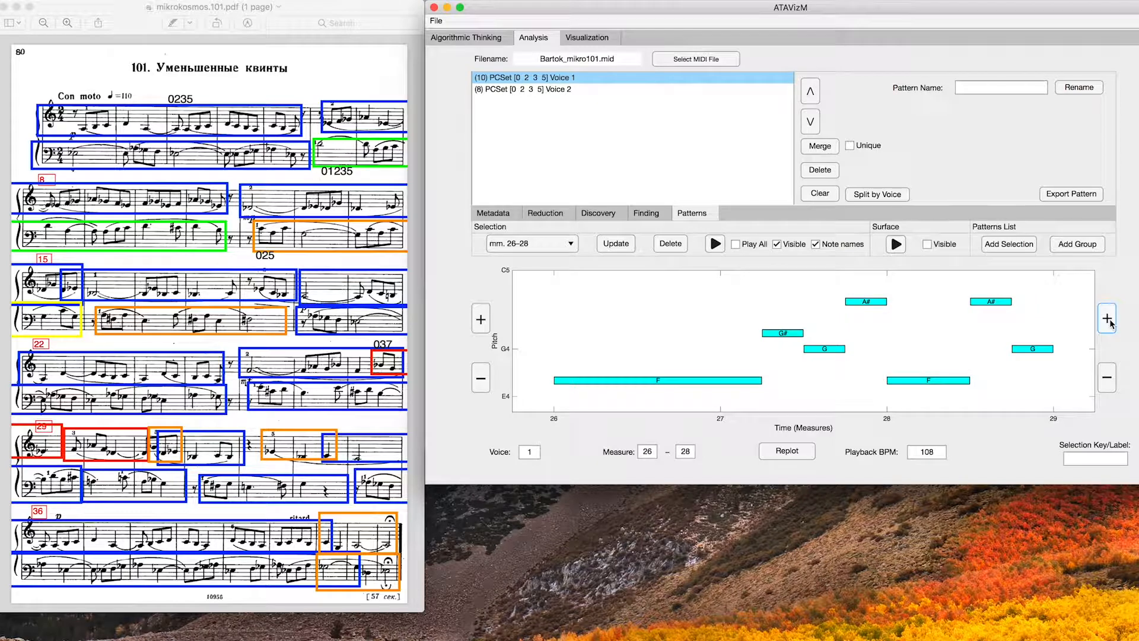
left_click(617, 243)
Check the Voice 1 instance at mm. 31–33, and extend the end of the mm. 34–41 instance into measure 42 and update it
left_click(563, 246)
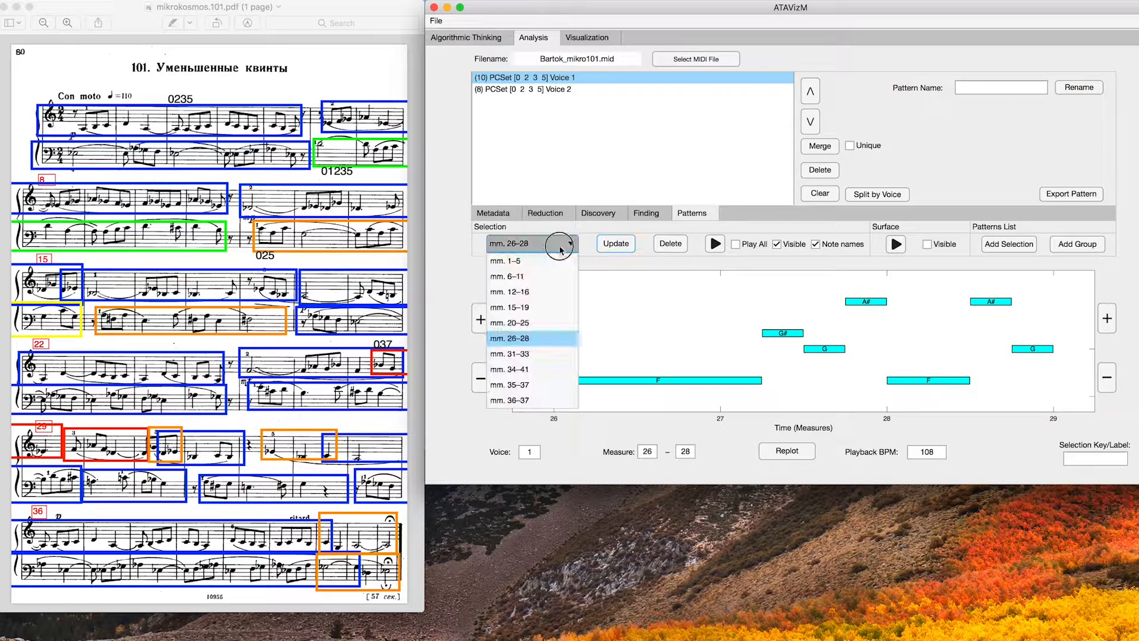
left_click(517, 353)
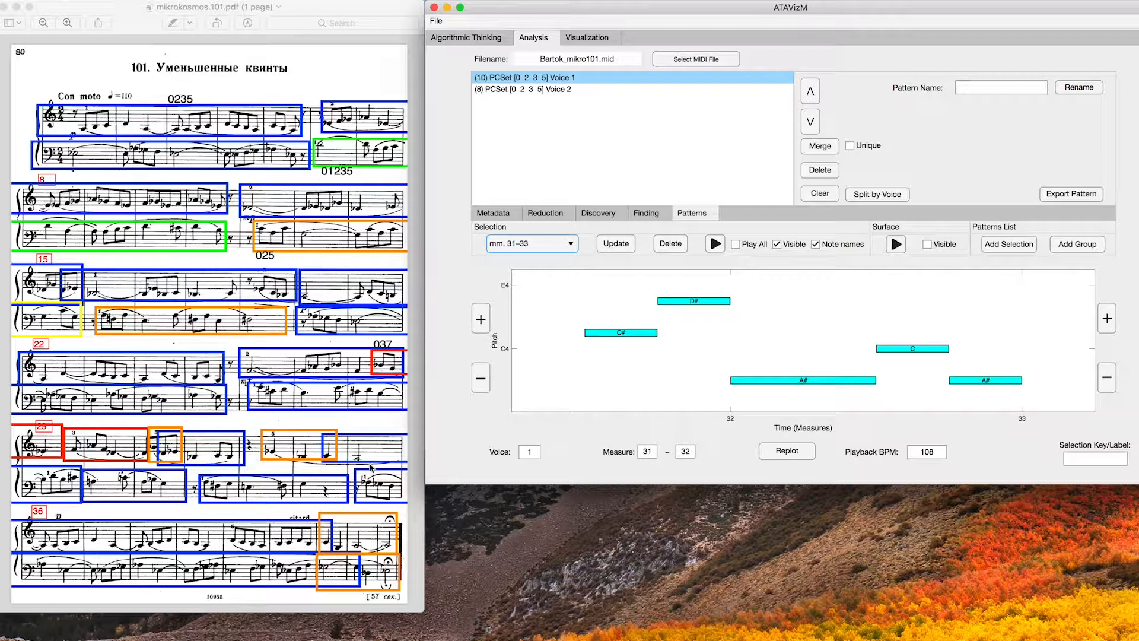
left_click(511, 244)
left_click(534, 385)
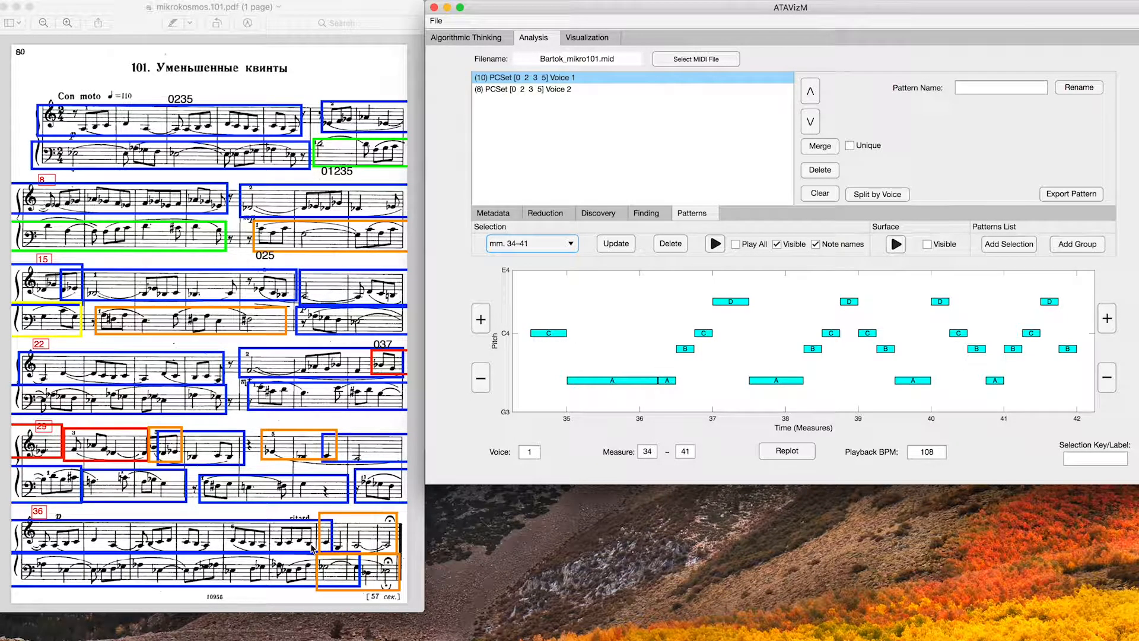
left_click(1107, 318)
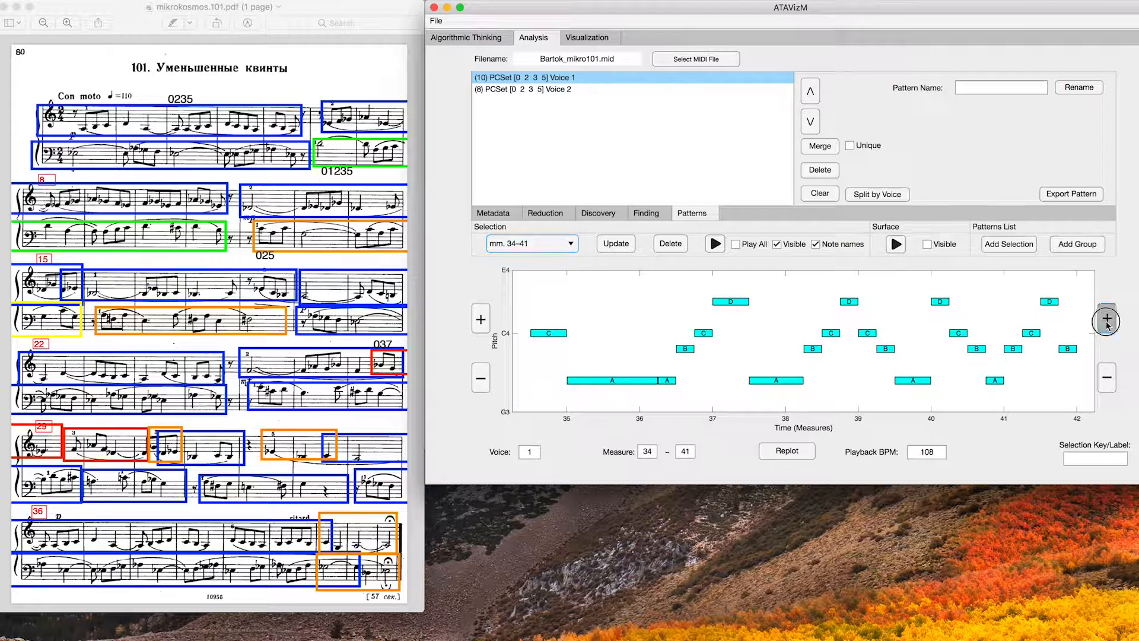
left_click(620, 244)
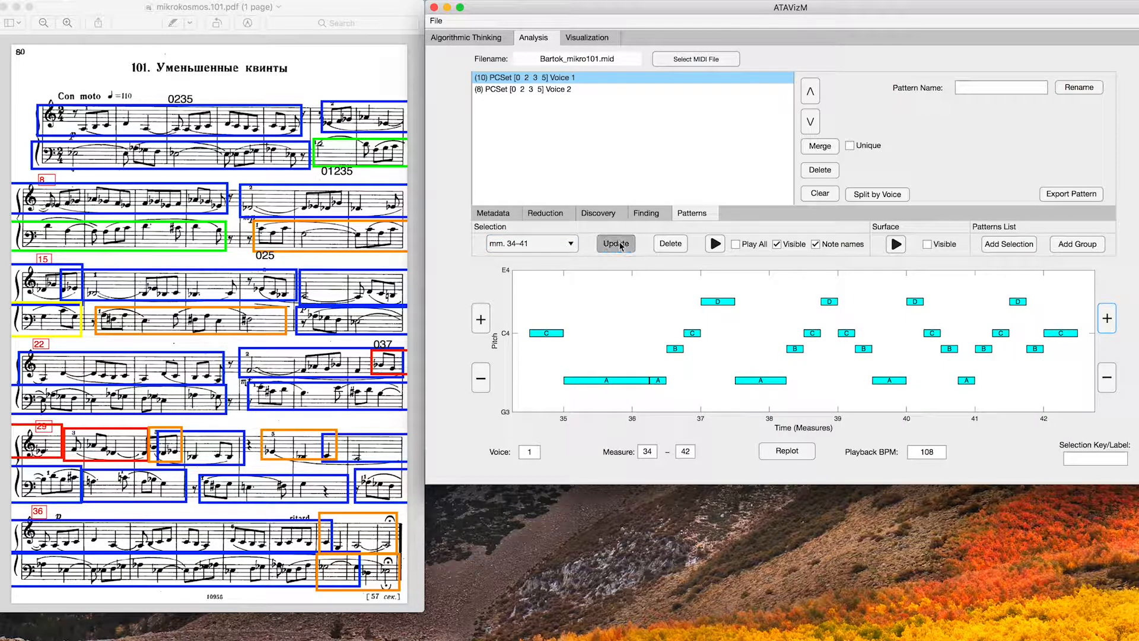
Delete the two short Voice 1 instances at mm. 35–37 and mm. 36–37 that overlap the mm. 34–42 instance
left_click(549, 244)
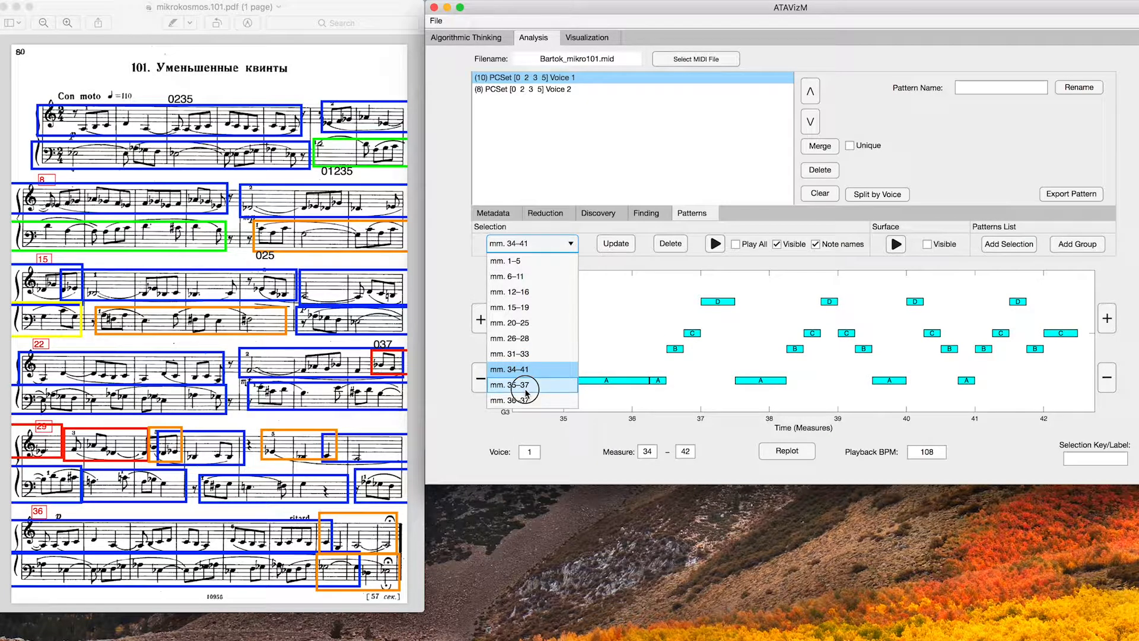
left_click(526, 393)
left_click(671, 244)
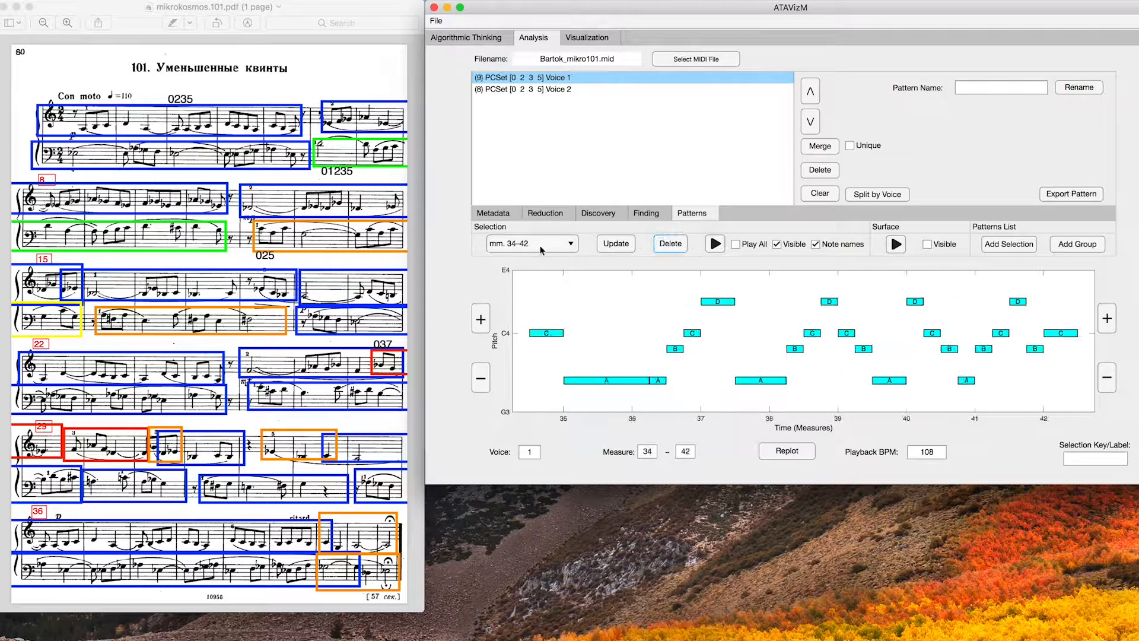
left_click(540, 245)
left_click(530, 386)
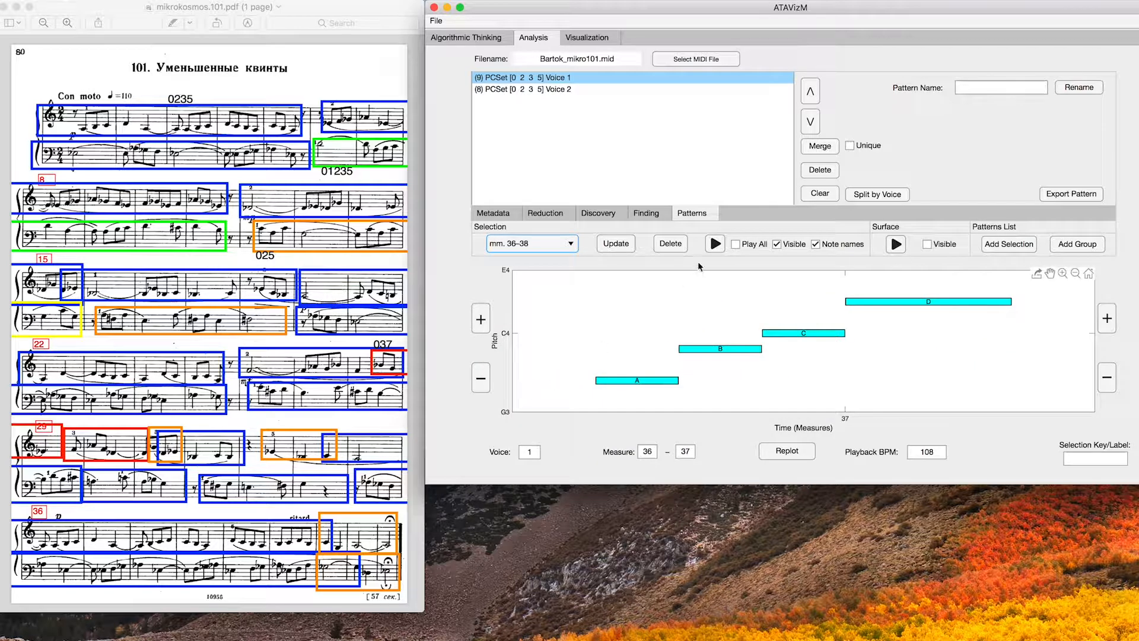
left_click(671, 244)
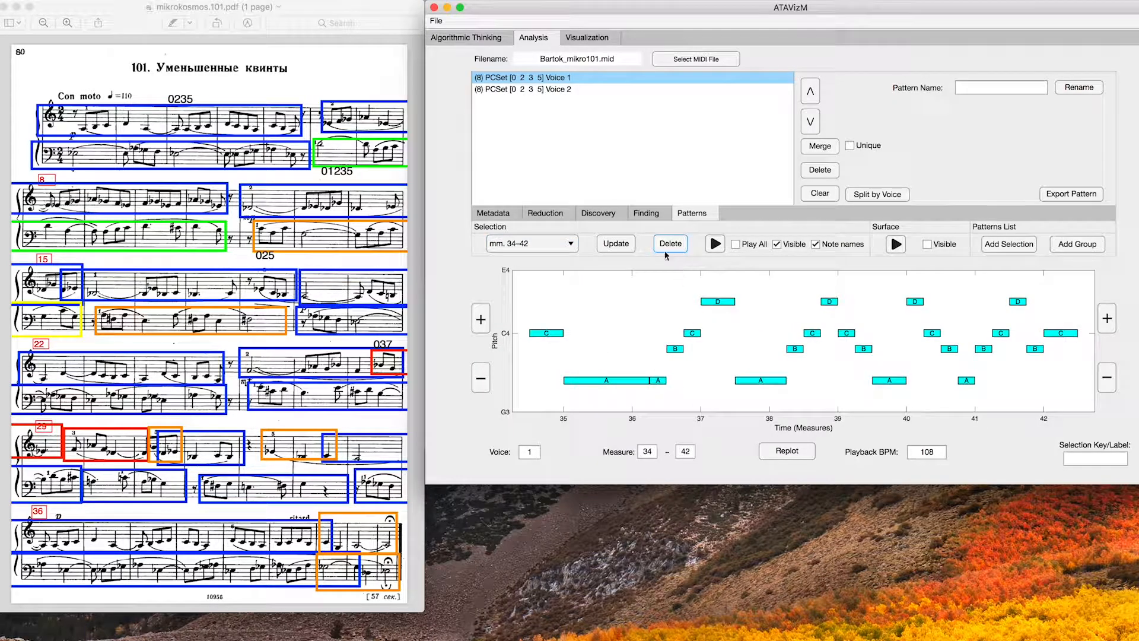
In the PCSet [0 2 3 5] Voice 2 pattern, check mm. 1–5 and mm. 20–25, and extend the mm. 26–27 instance through the end of measure 29
left_click(550, 89)
left_click(569, 246)
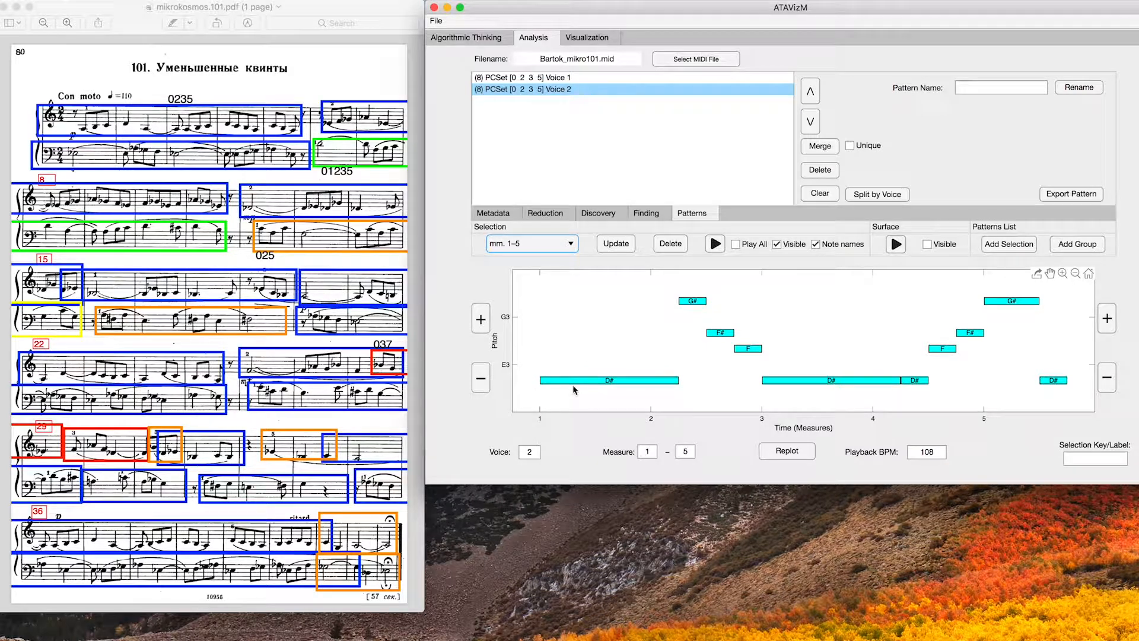
left_click(537, 245)
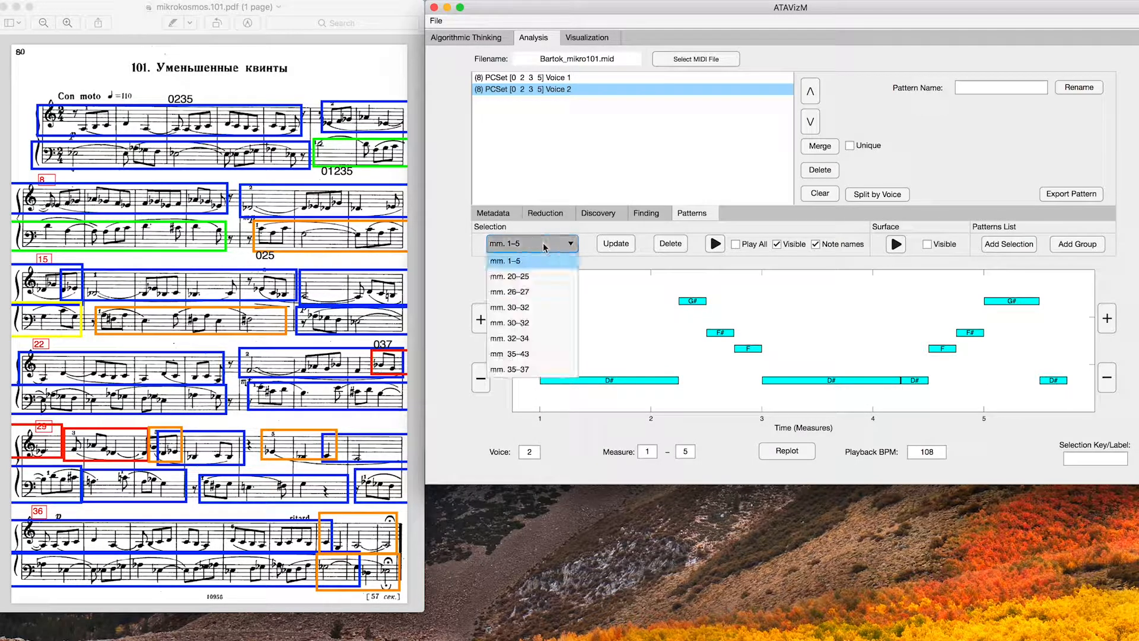
left_click(532, 277)
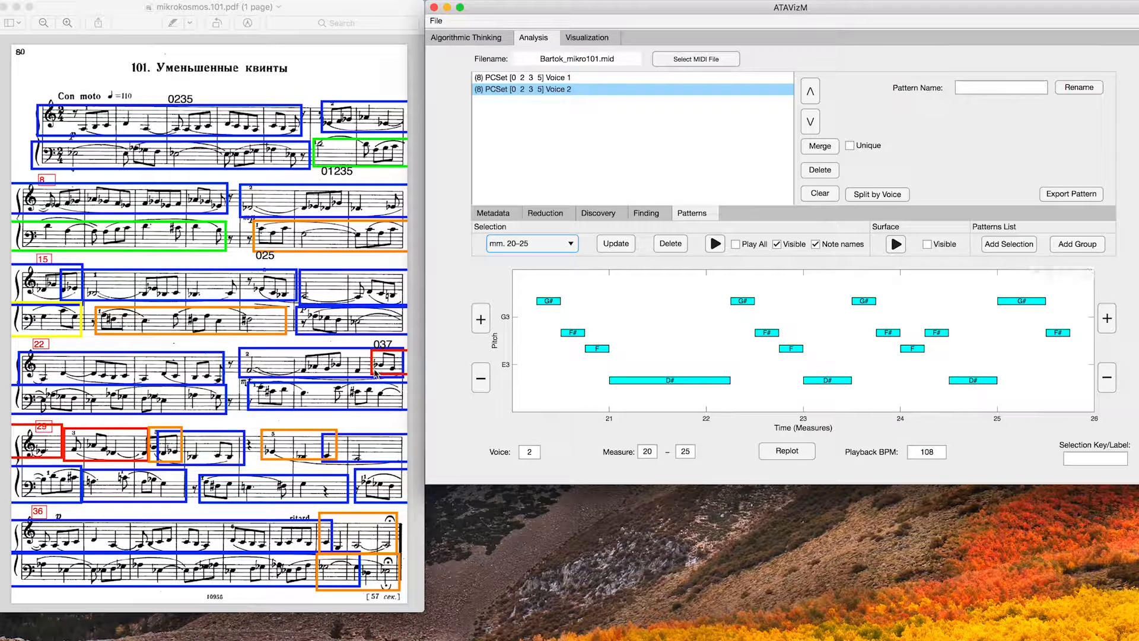
left_click(538, 244)
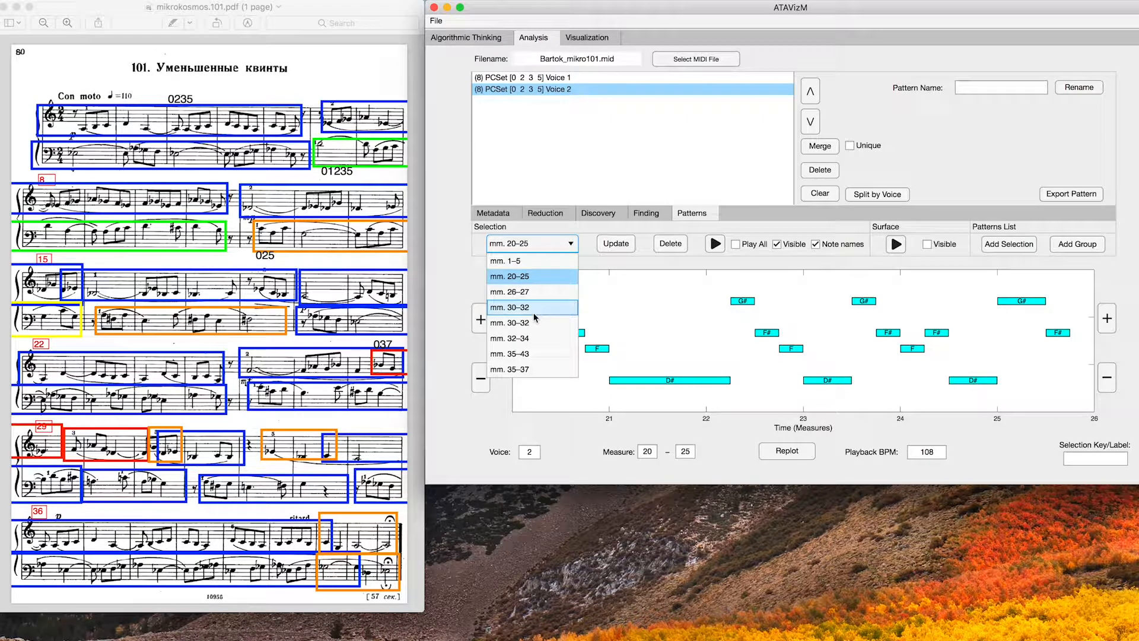
left_click(527, 298)
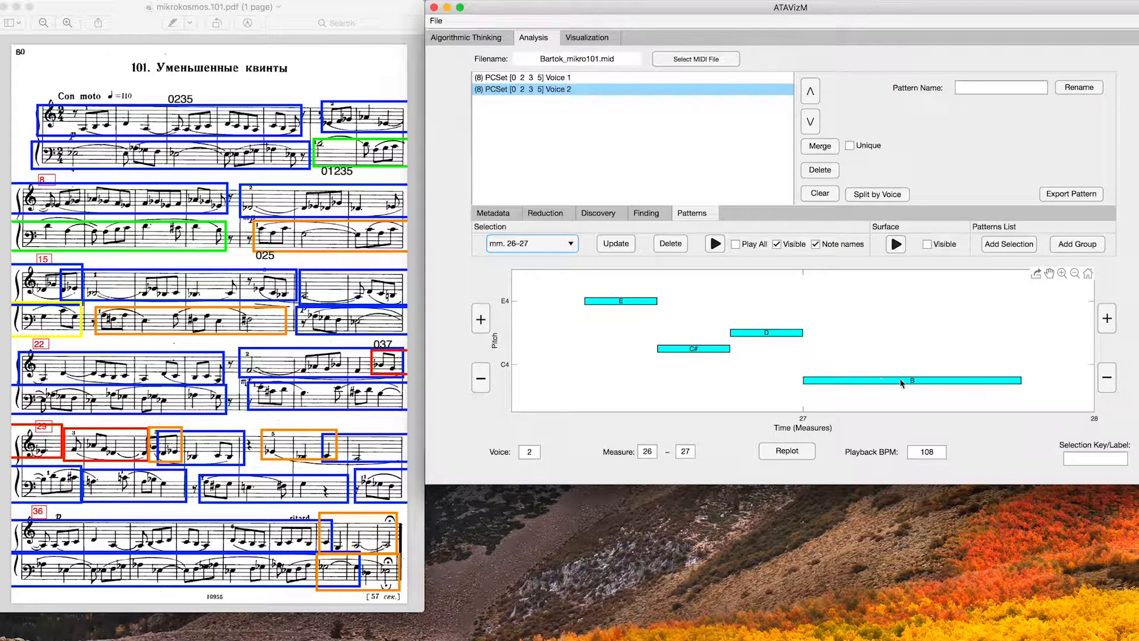
left_click(1107, 319)
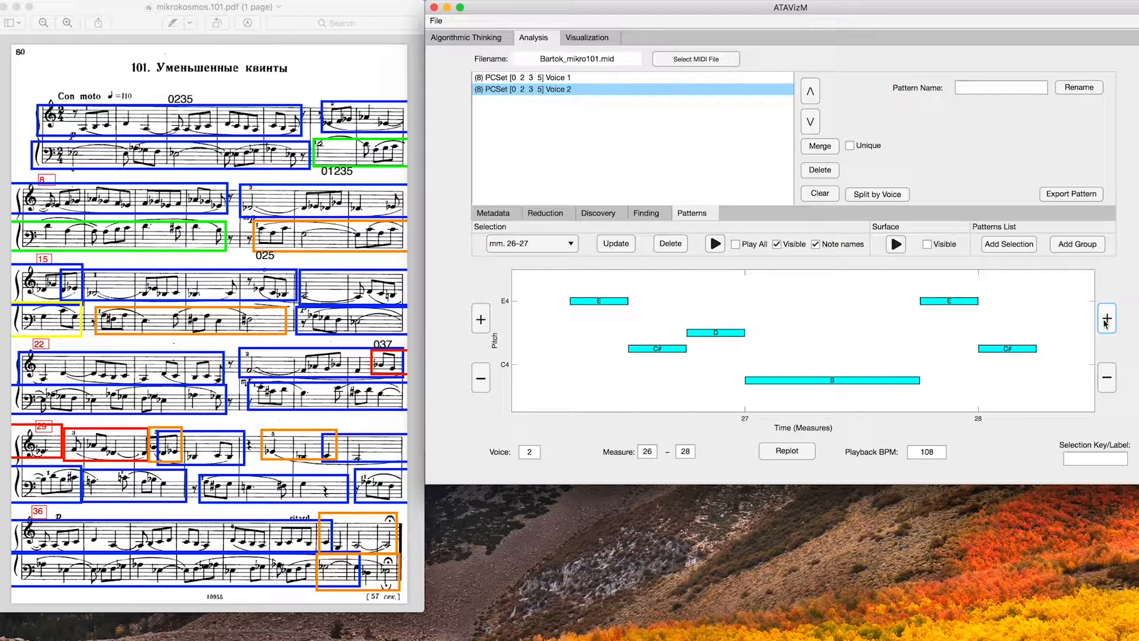
left_click(1106, 320)
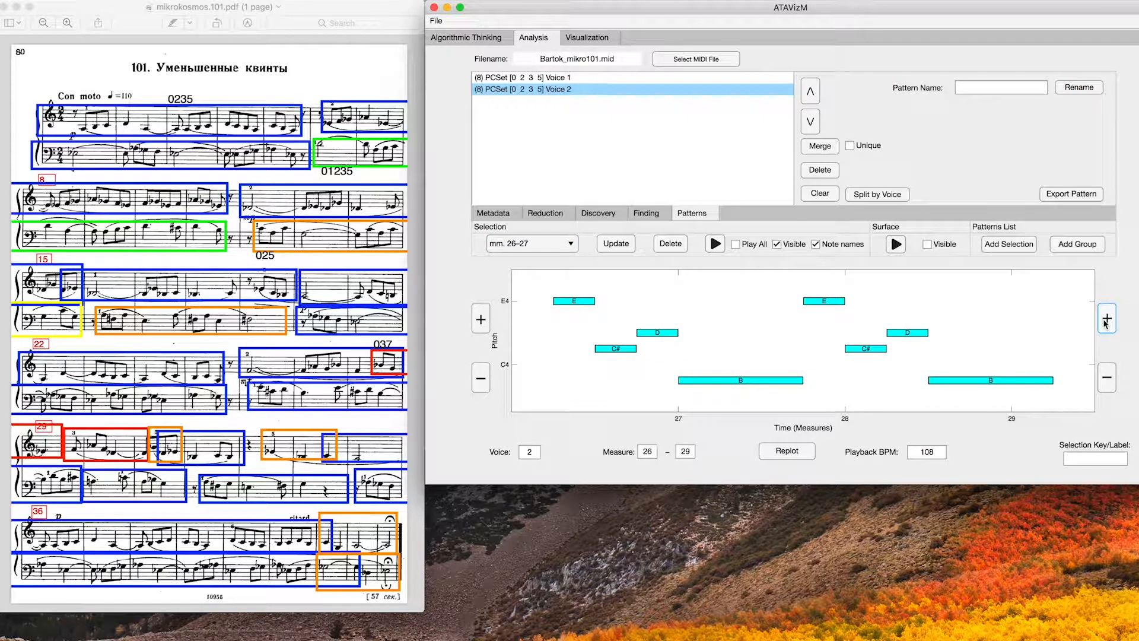
left_click(1106, 320)
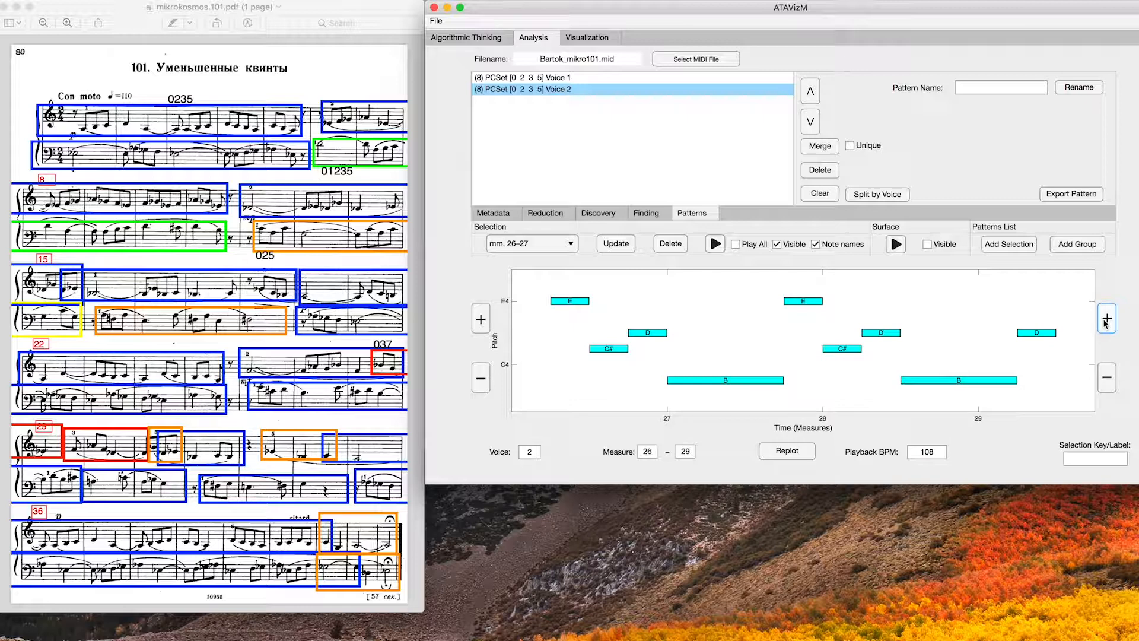
left_click(1106, 320)
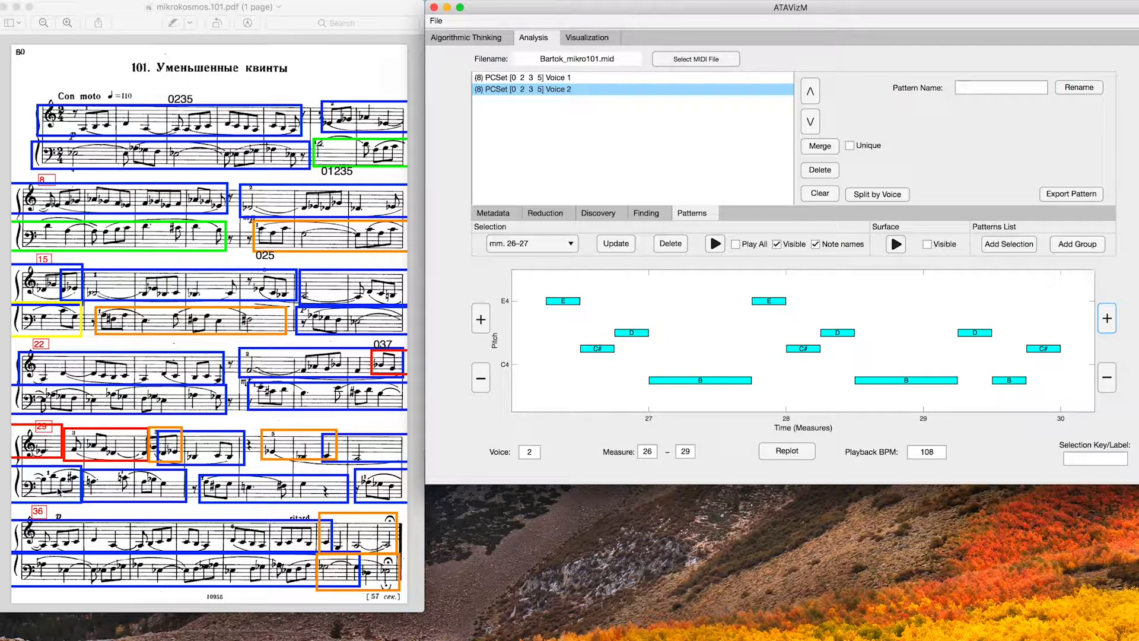
Compare the two Voice 2 instances at mm. 30–32 and delete the shorter duplicate
left_click(515, 247)
left_click(516, 307)
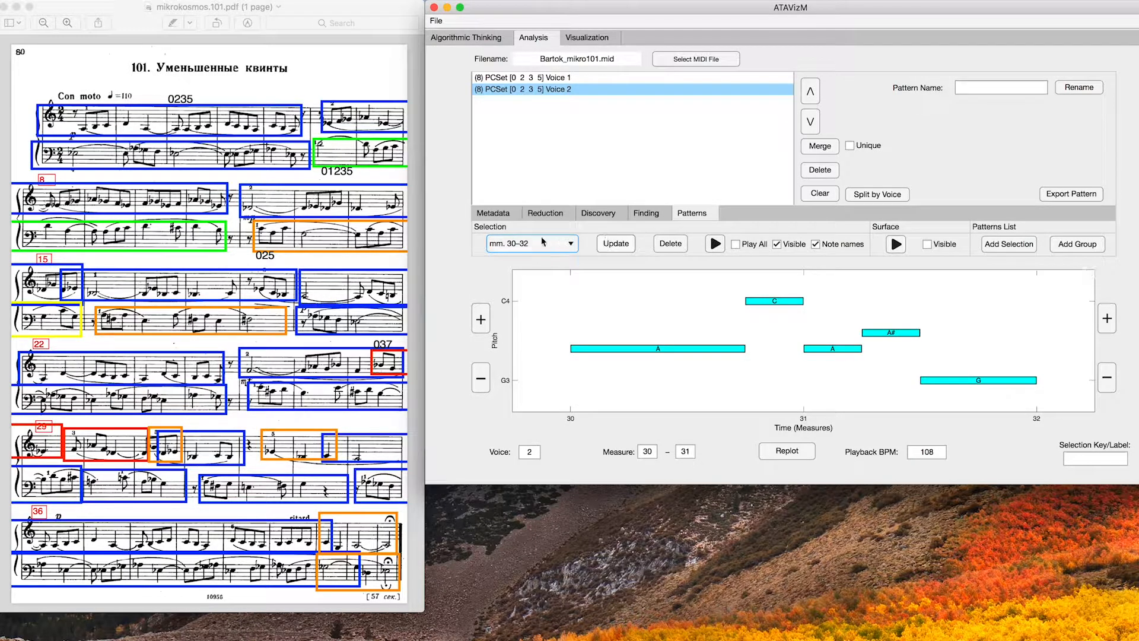
left_click(561, 243)
left_click(536, 330)
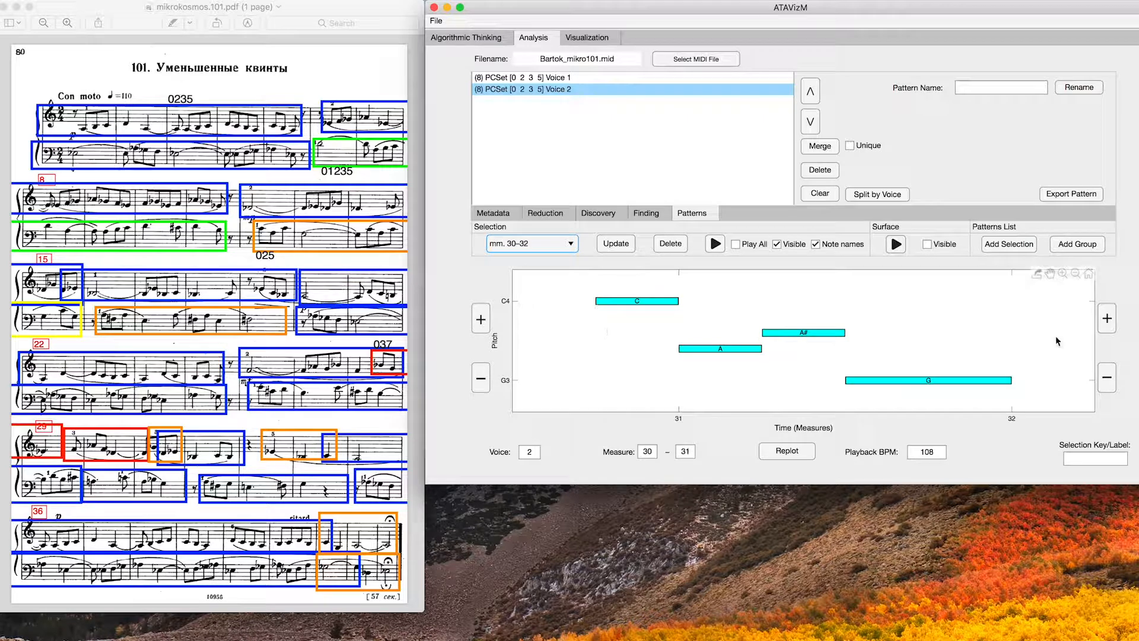
left_click(660, 246)
Check the Voice 2 instance at mm. 32–34, and delete the short mm. 35–37 instance, keeping mm. 35–43 displayed
left_click(531, 244)
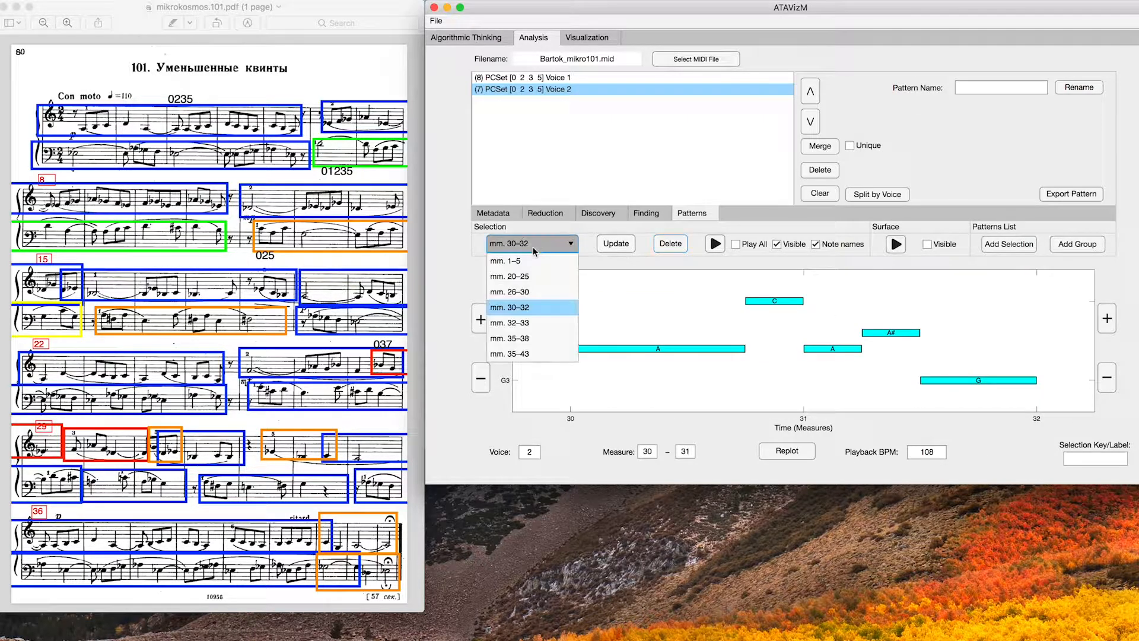
left_click(521, 322)
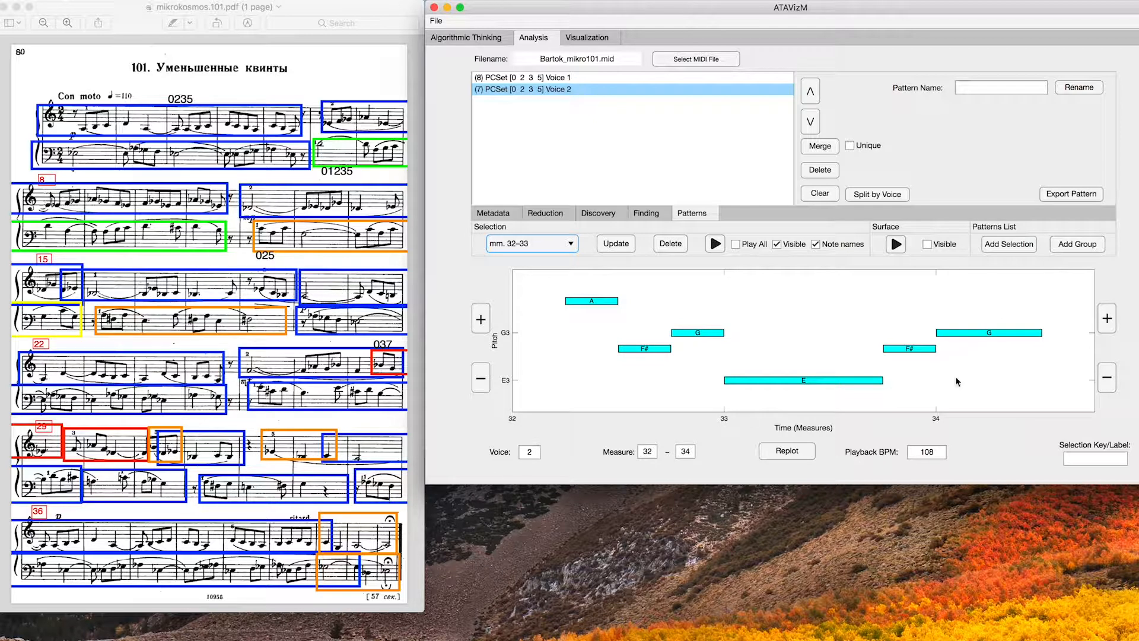
left_click(569, 244)
left_click(525, 333)
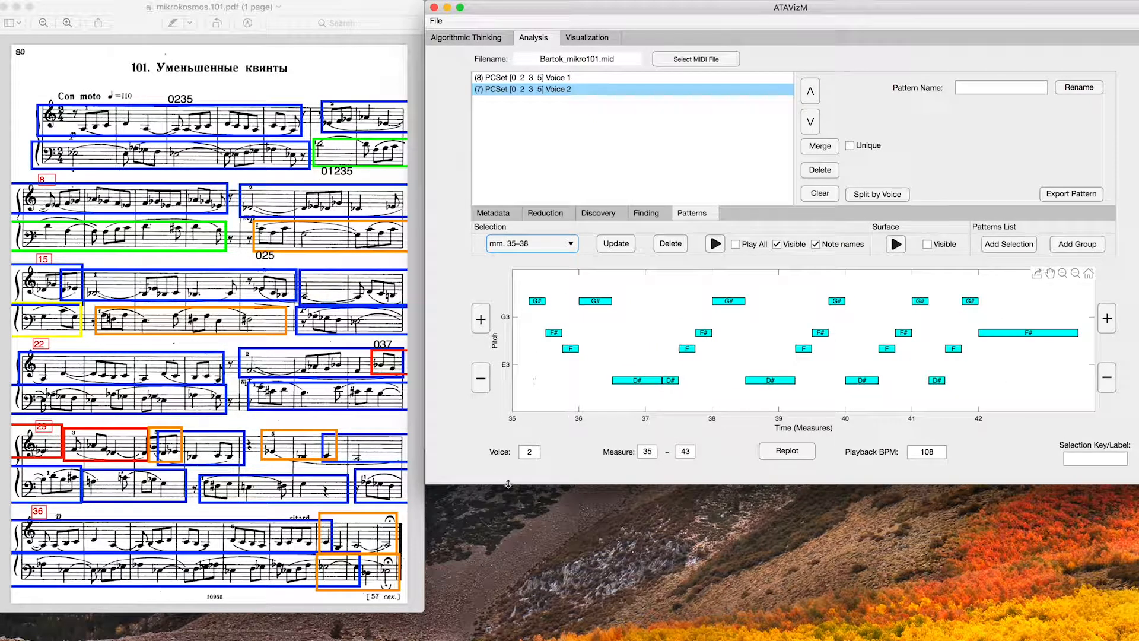
left_click(571, 244)
left_click(521, 353)
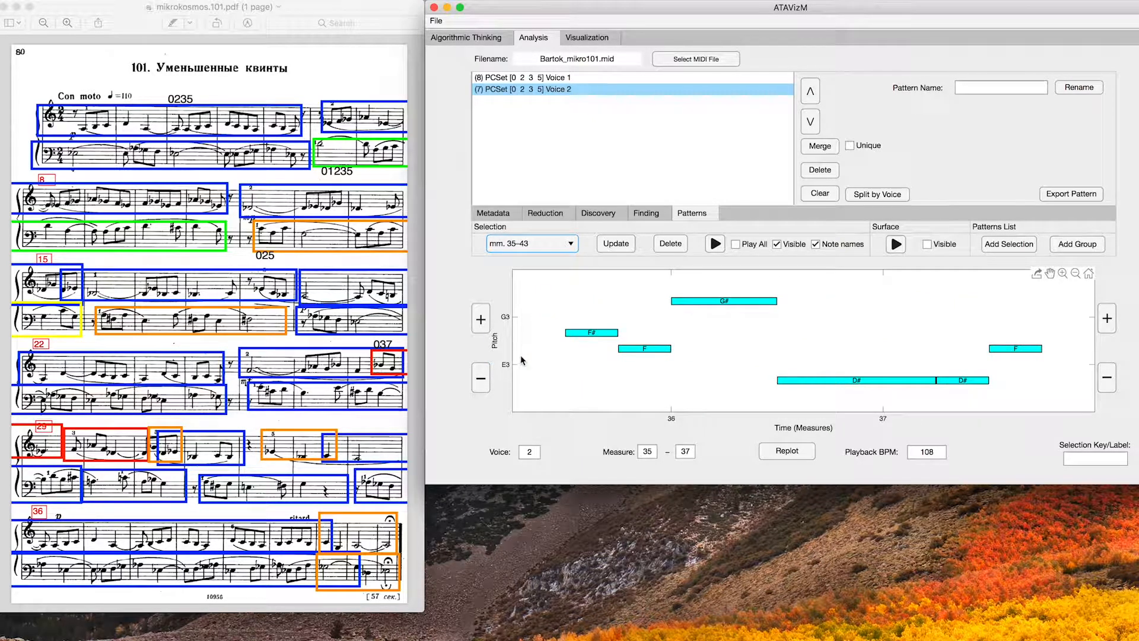
left_click(673, 243)
left_click(525, 243)
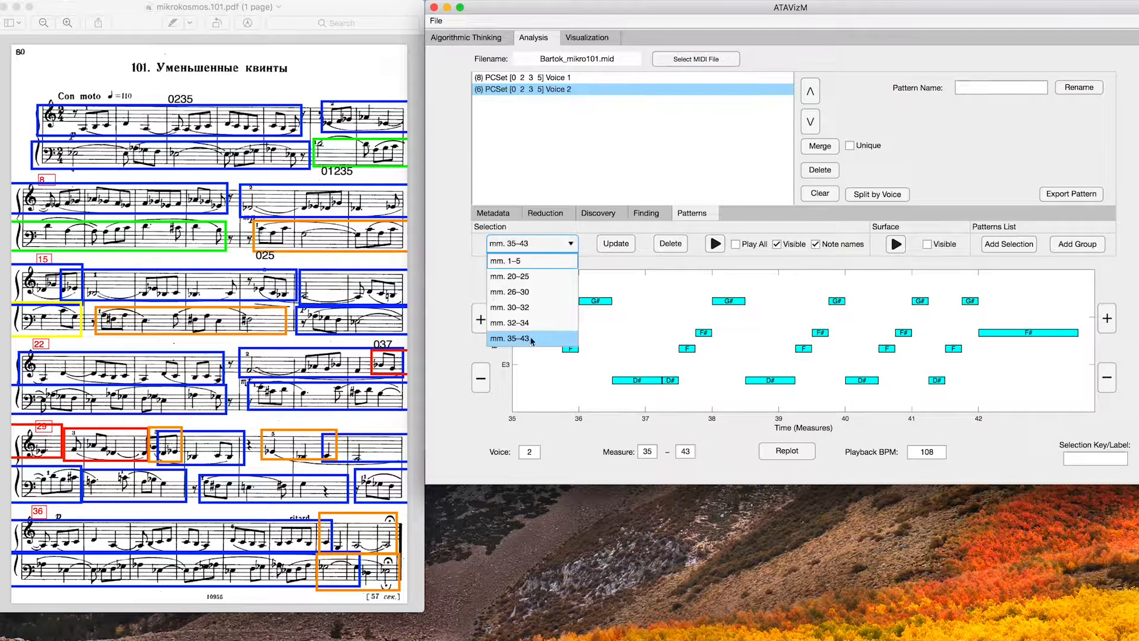
left_click(532, 339)
left_click(534, 244)
left_click(534, 339)
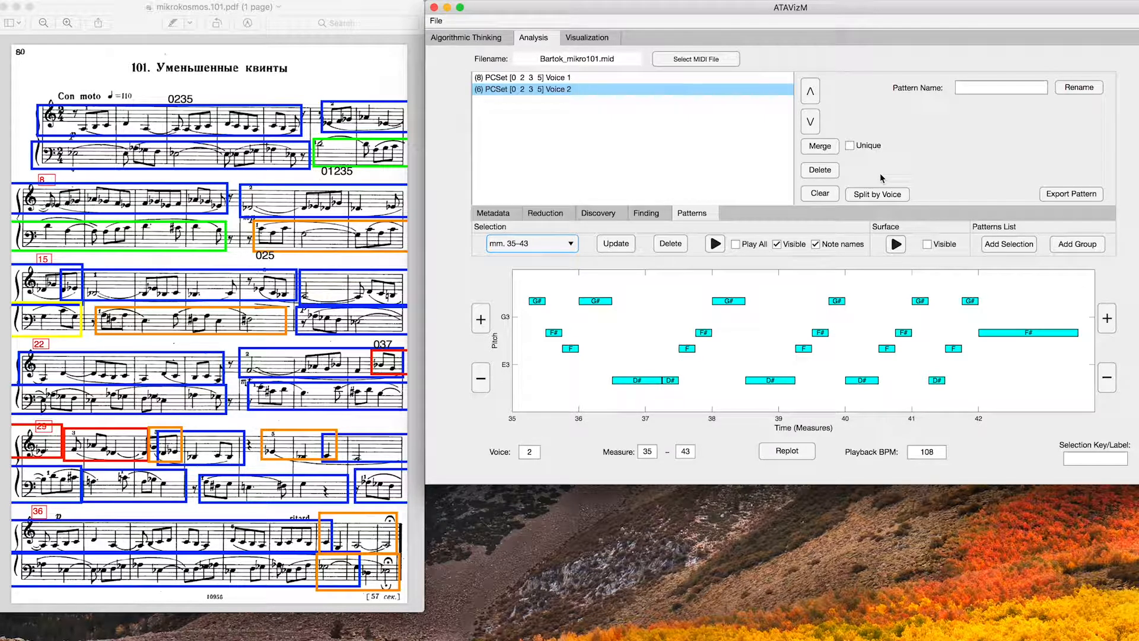
Plot the arc diagram of both patterns, set the Voice 2 pattern's arc direction to Down, and replot
left_click(604, 40)
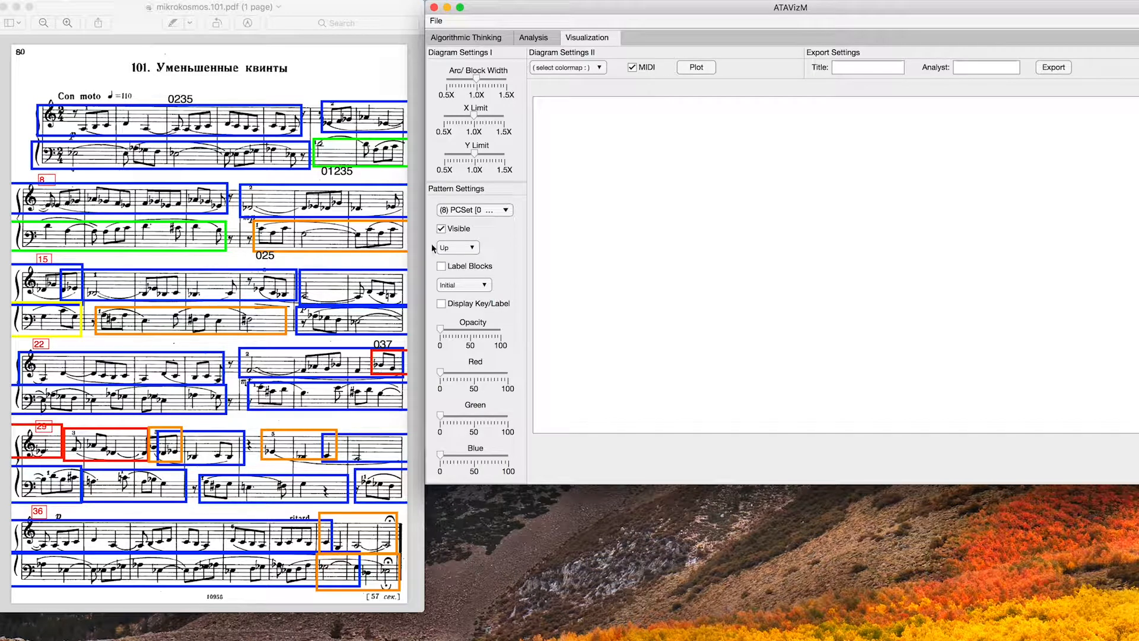
left_click(709, 70)
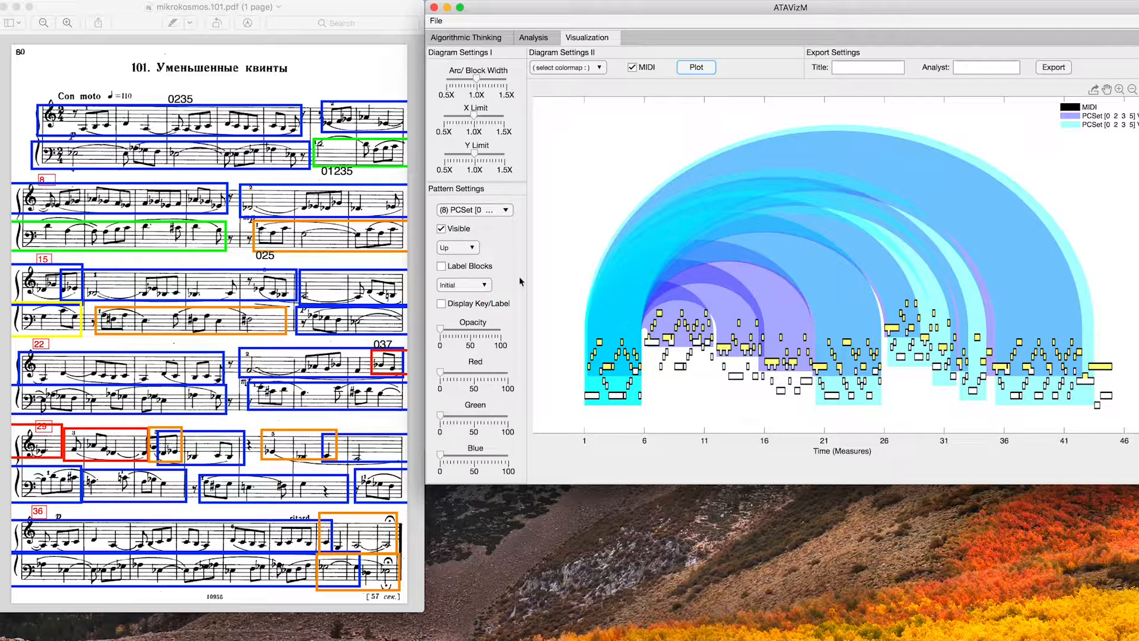
left_click(474, 213)
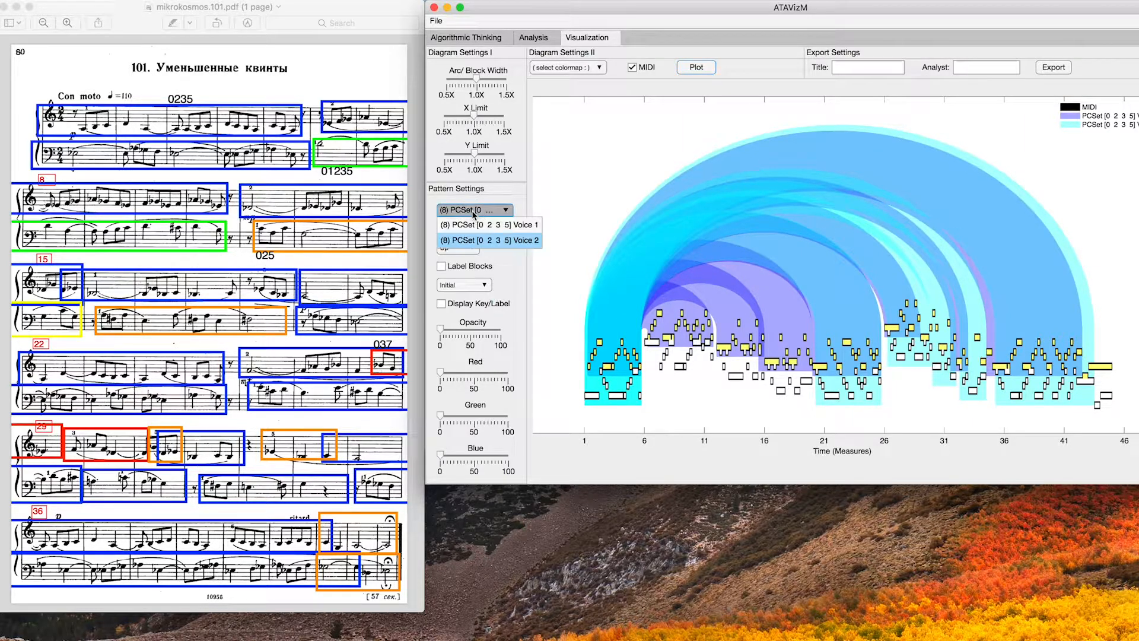
left_click(491, 241)
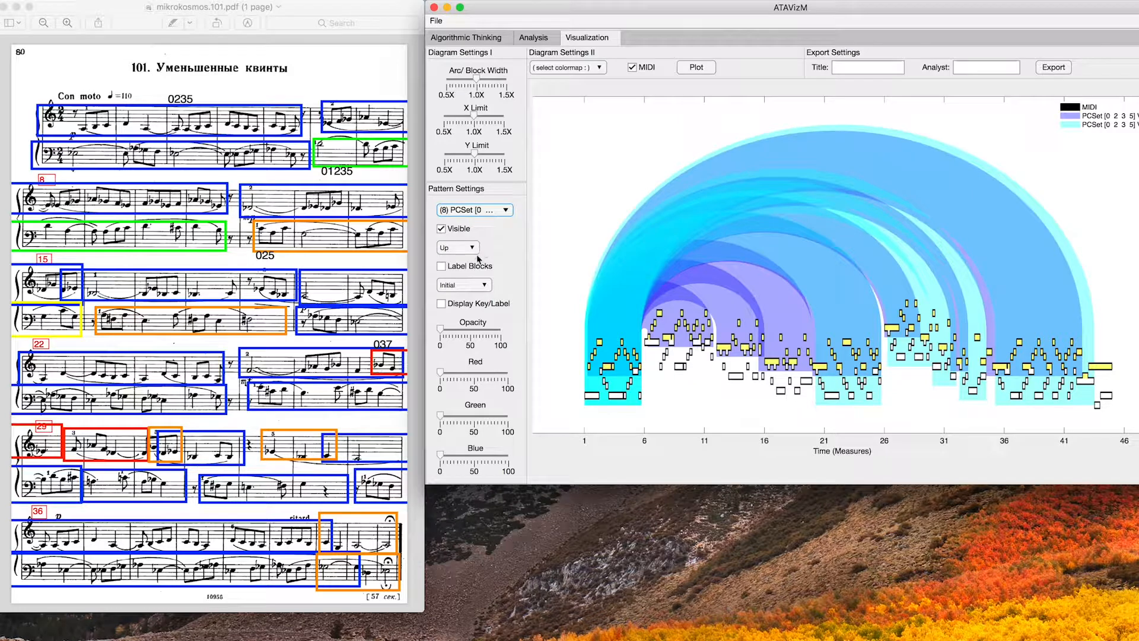
left_click(475, 248)
left_click(466, 287)
left_click(682, 68)
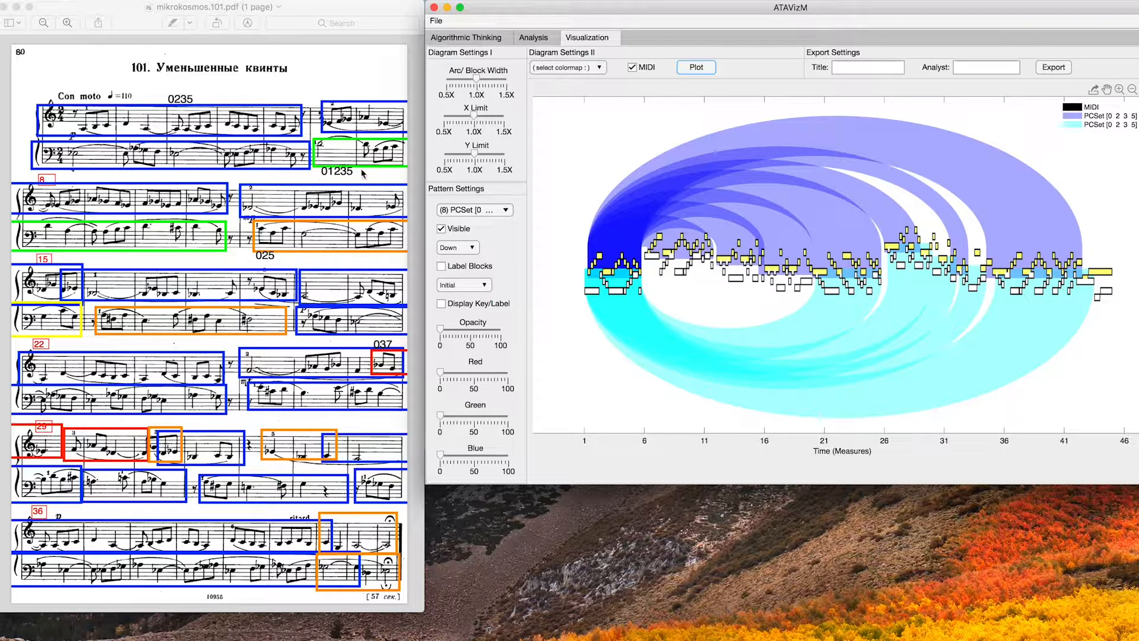
Refresh the discovered pitch-class sets and extend the mm. 6–11 instance of PCSet [0 1 2 3 5] by one note at its end
left_click(537, 40)
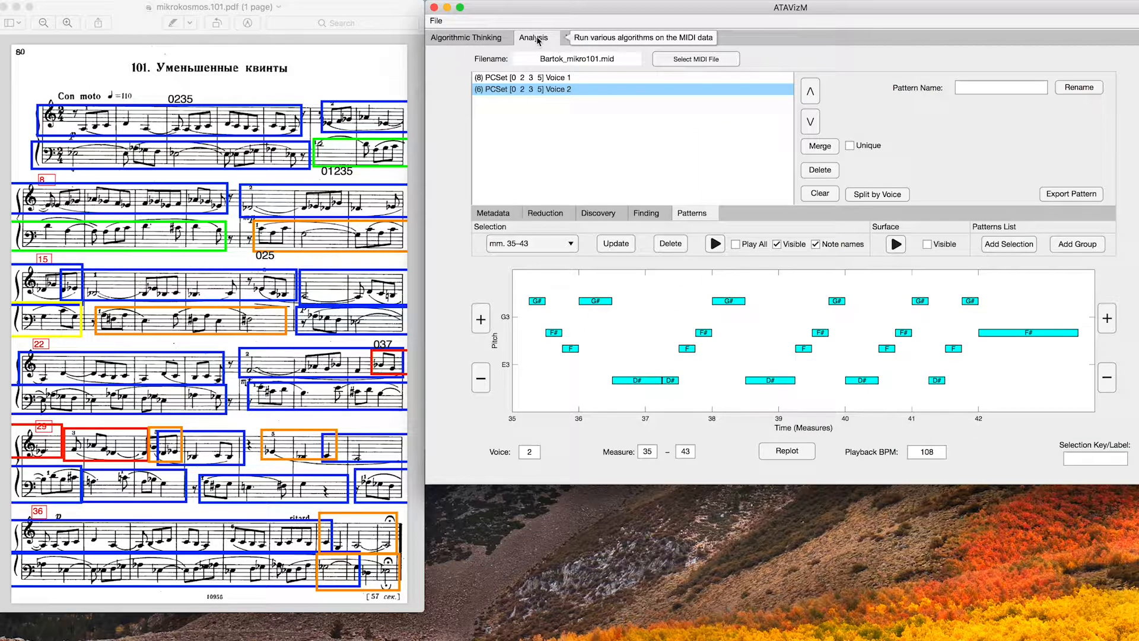
left_click(603, 210)
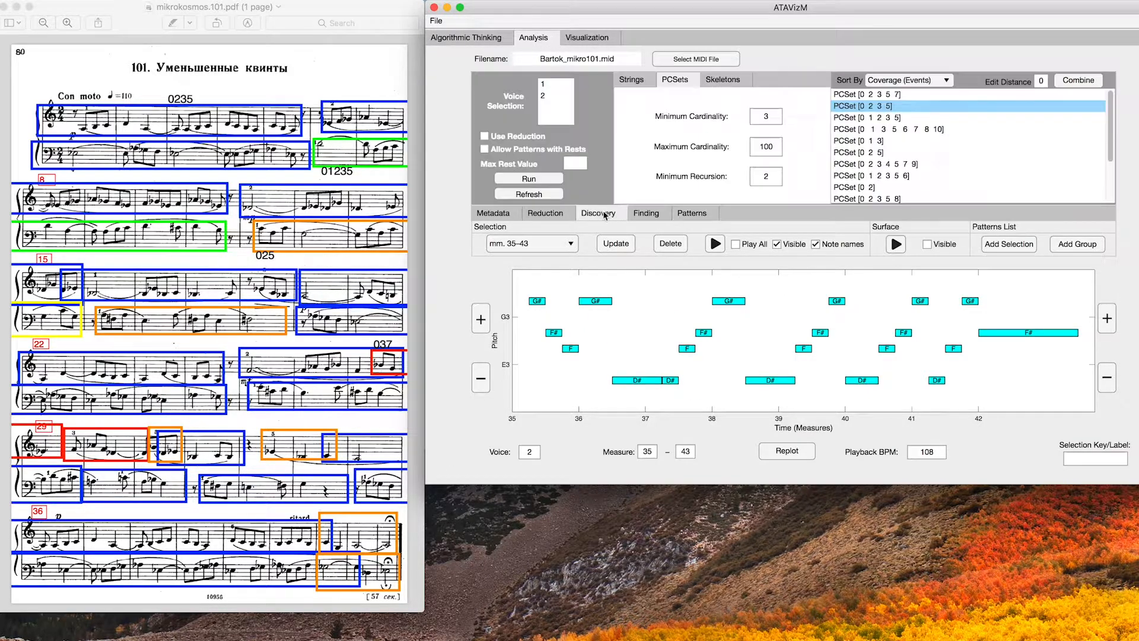
left_click(529, 194)
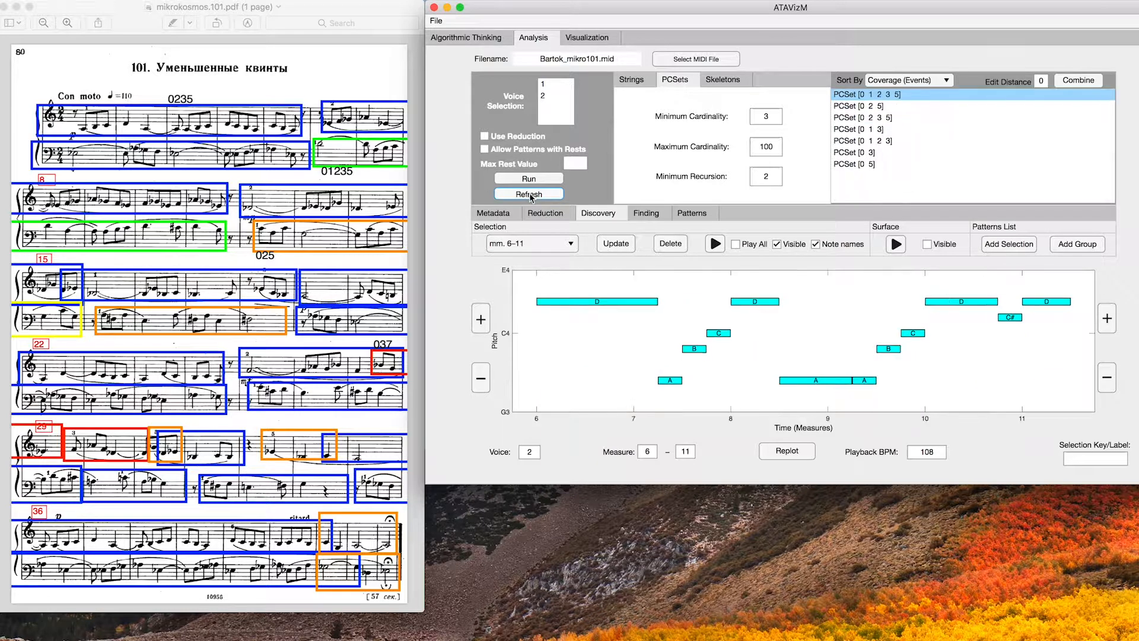
left_click(897, 94)
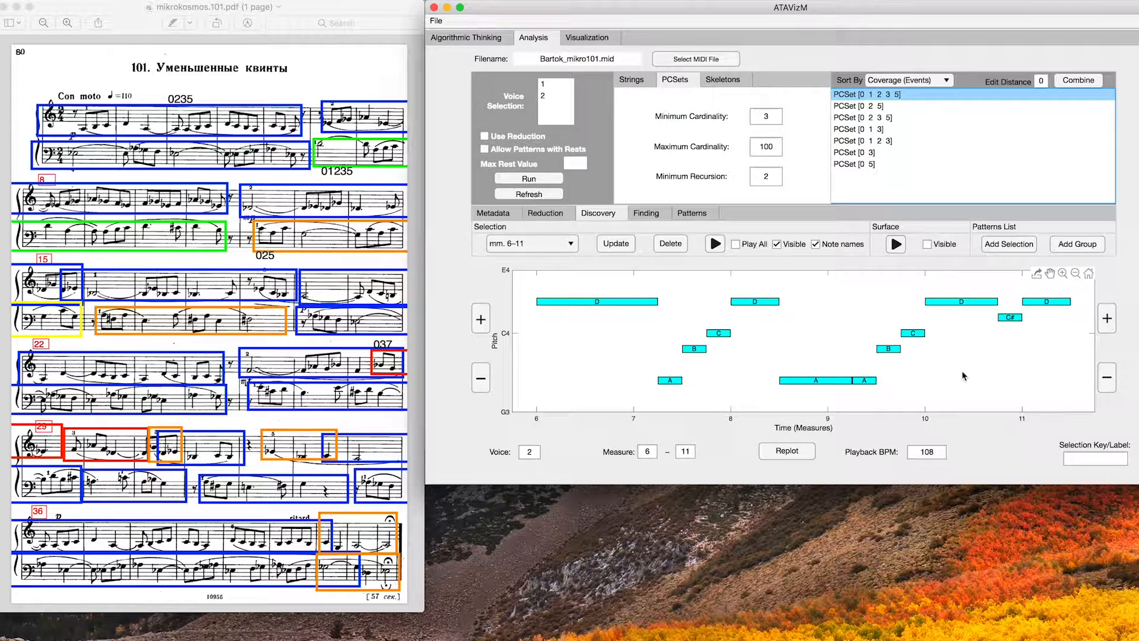
left_click(1107, 318)
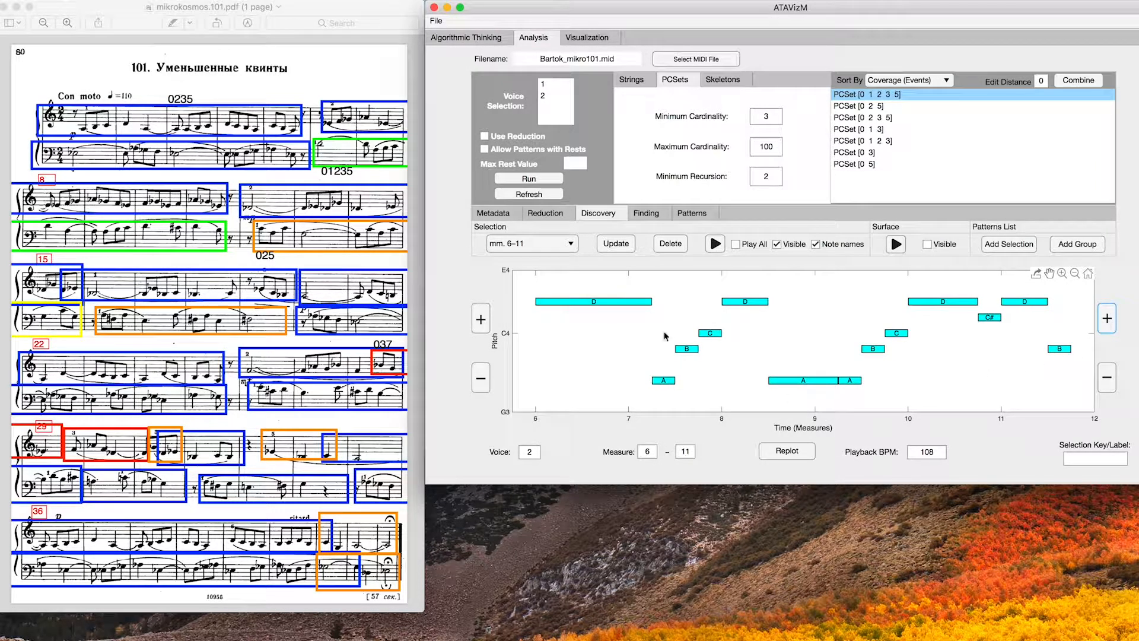
Review the instances of PCSet [0 1 2 3 5] and add only the mm. 6–11 selection to the patterns list
left_click(551, 243)
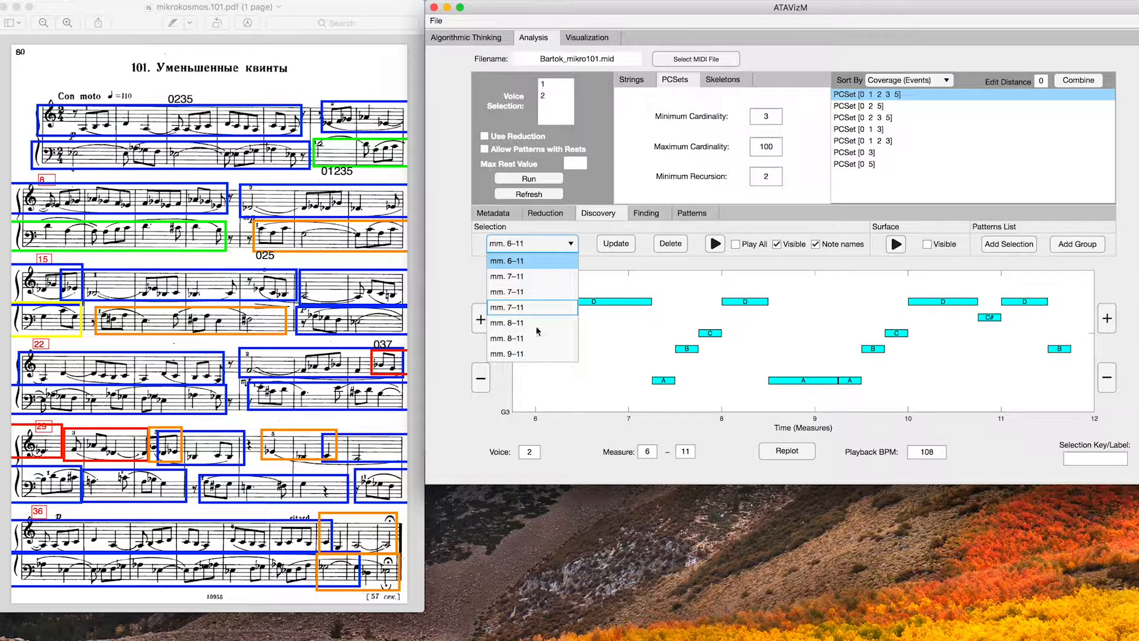
left_click(526, 243)
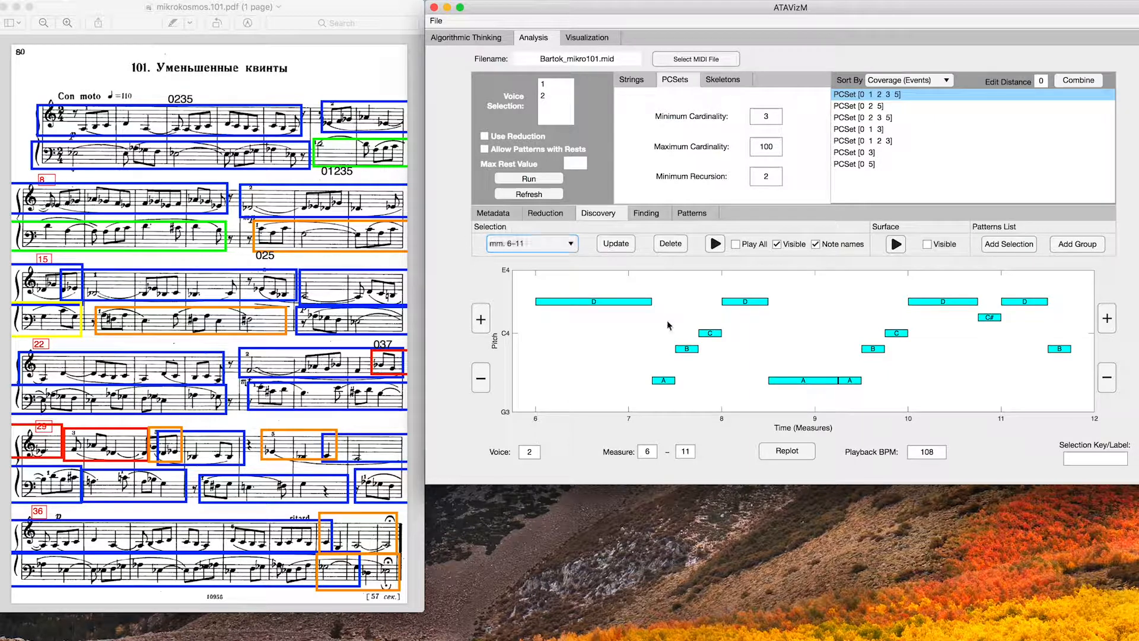
left_click(530, 244)
left_click(525, 261)
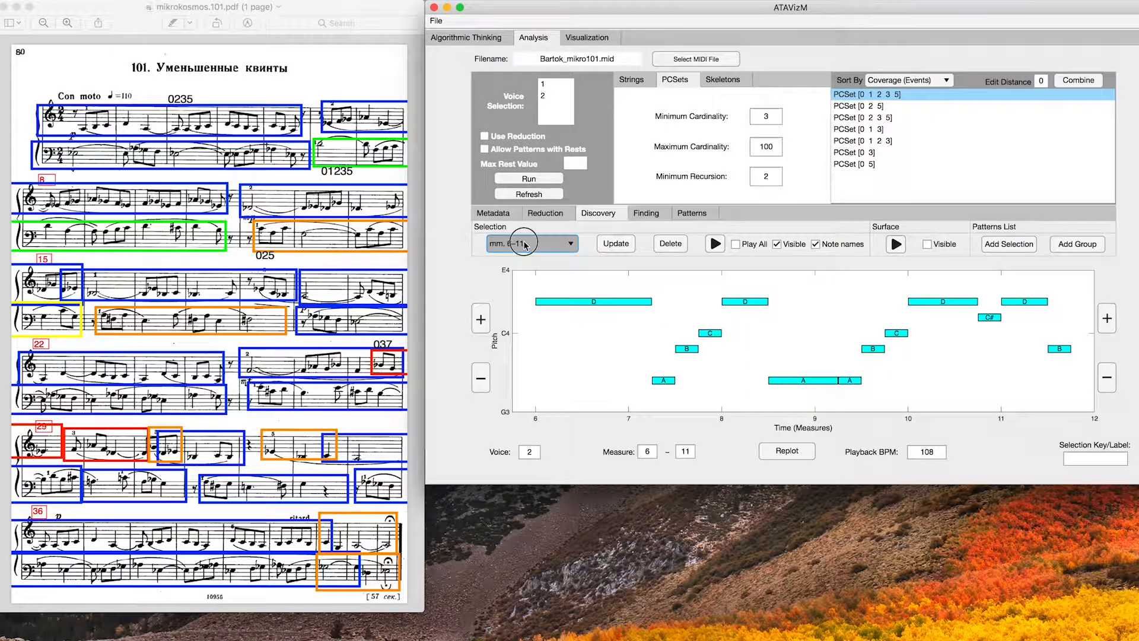
left_click(1018, 247)
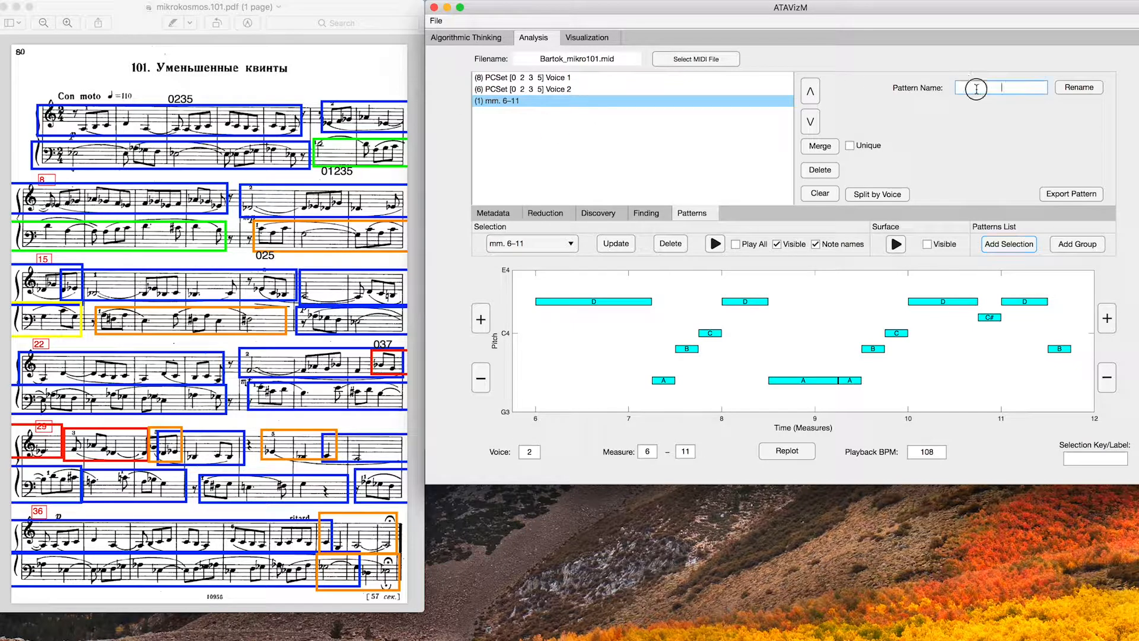
Rename the PCSet [0 2 3 5] Voice 1 pattern as 0235 RH and the Voice 2 pattern as 0235 LH
left_click(511, 78)
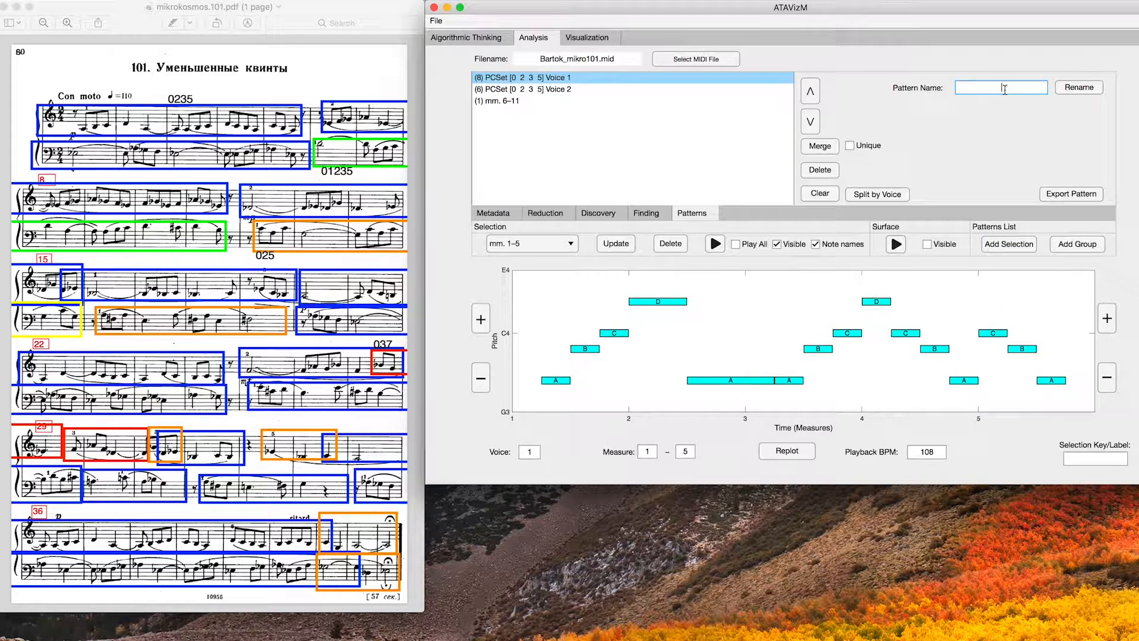
type("0235 RH")
left_click(1084, 89)
left_click(617, 89)
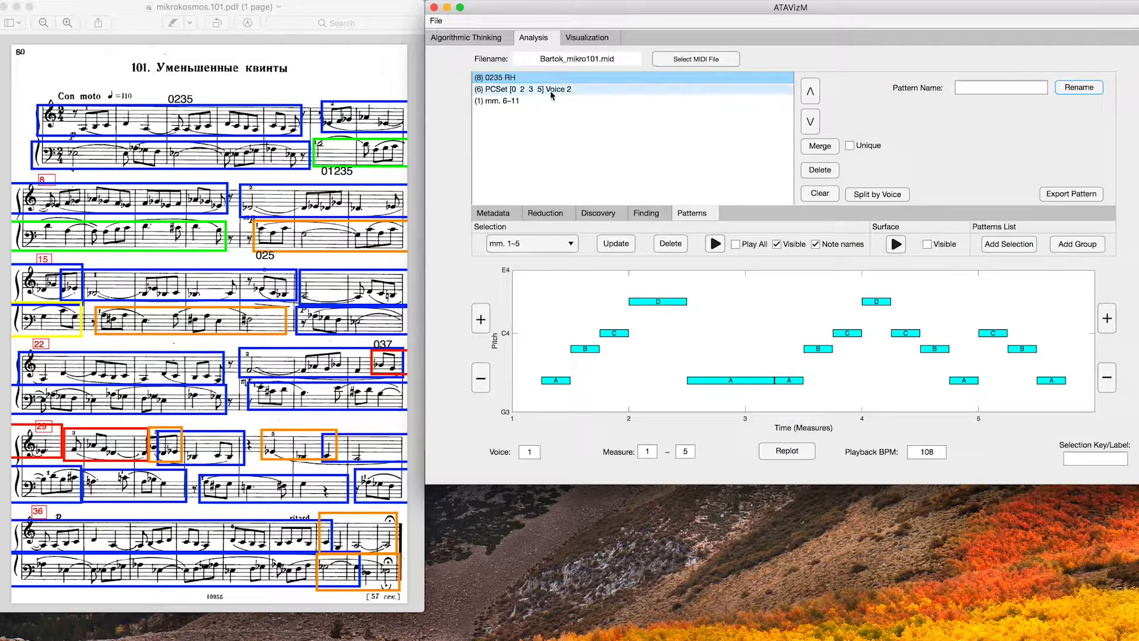
left_click(966, 86)
type("0235 LH")
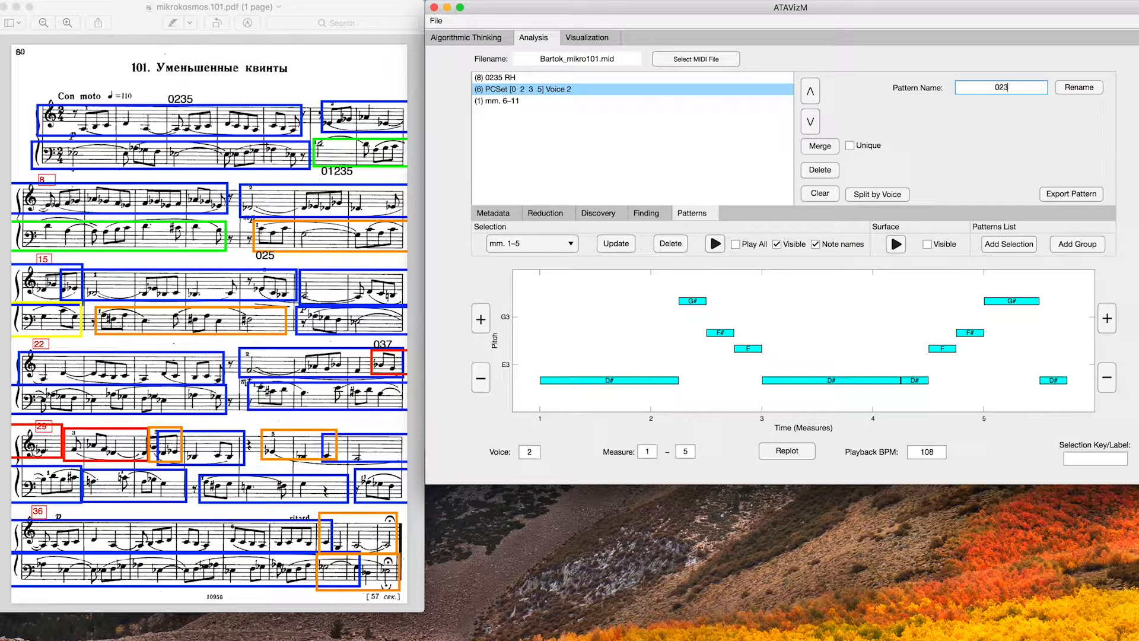
left_click(1063, 89)
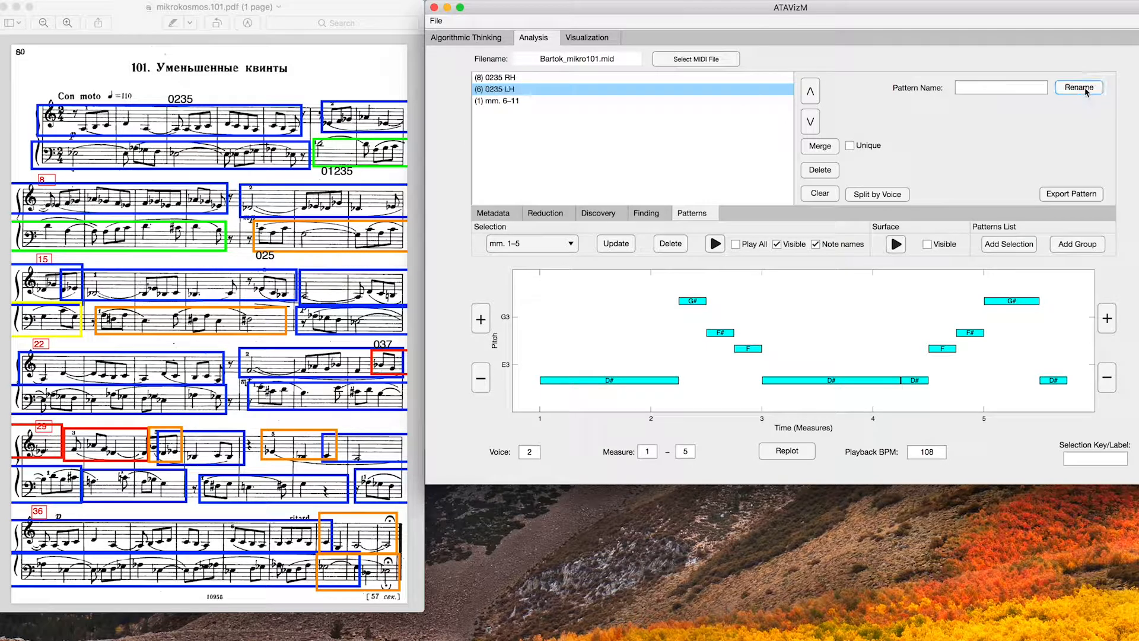
Rename the mm. 6–11 pattern as 01235
left_click(521, 100)
left_click(979, 89)
type("01235")
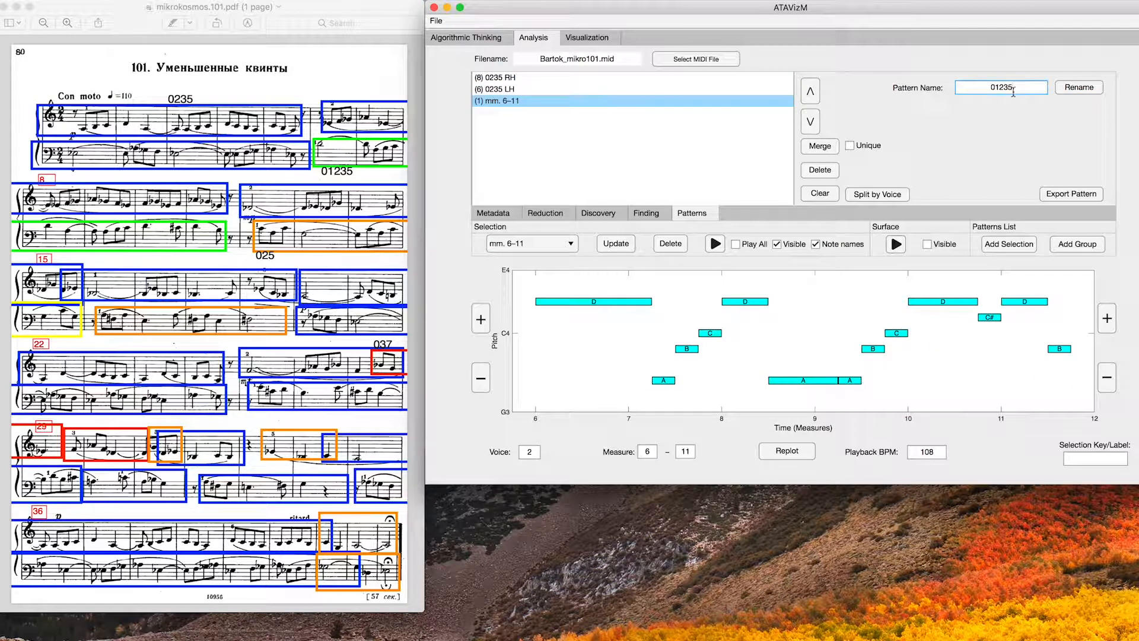
left_click(1079, 89)
Refresh the discovered pitch-class sets, then extend the mm. 12–15 instance of PCSet [0 2 5] by one note at its end and update it
left_click(592, 213)
left_click(540, 195)
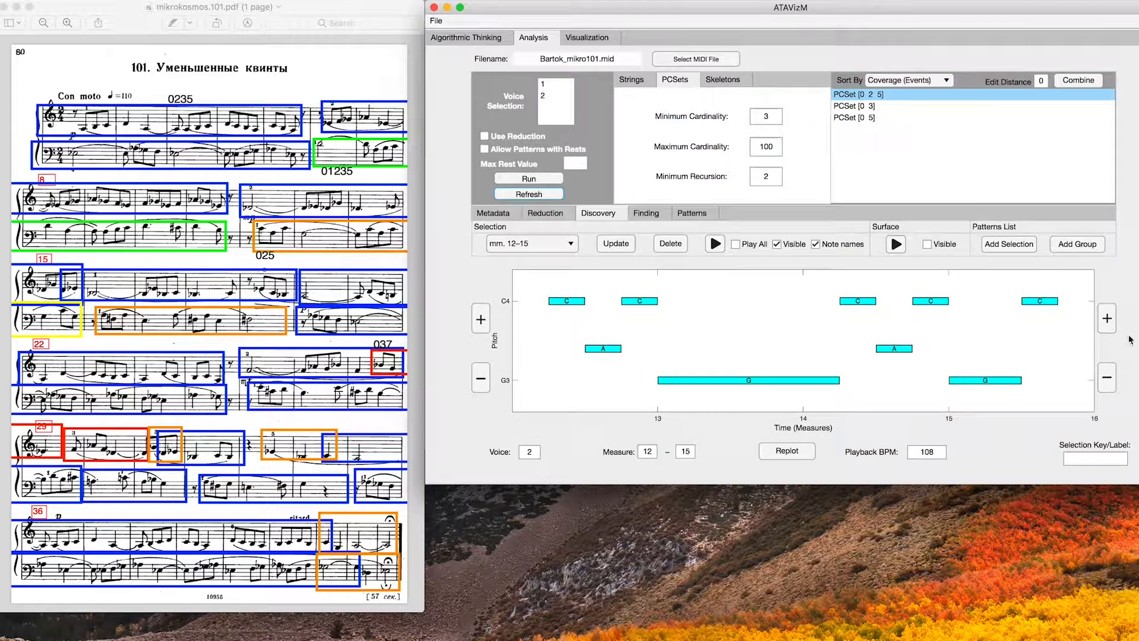
left_click(1107, 318)
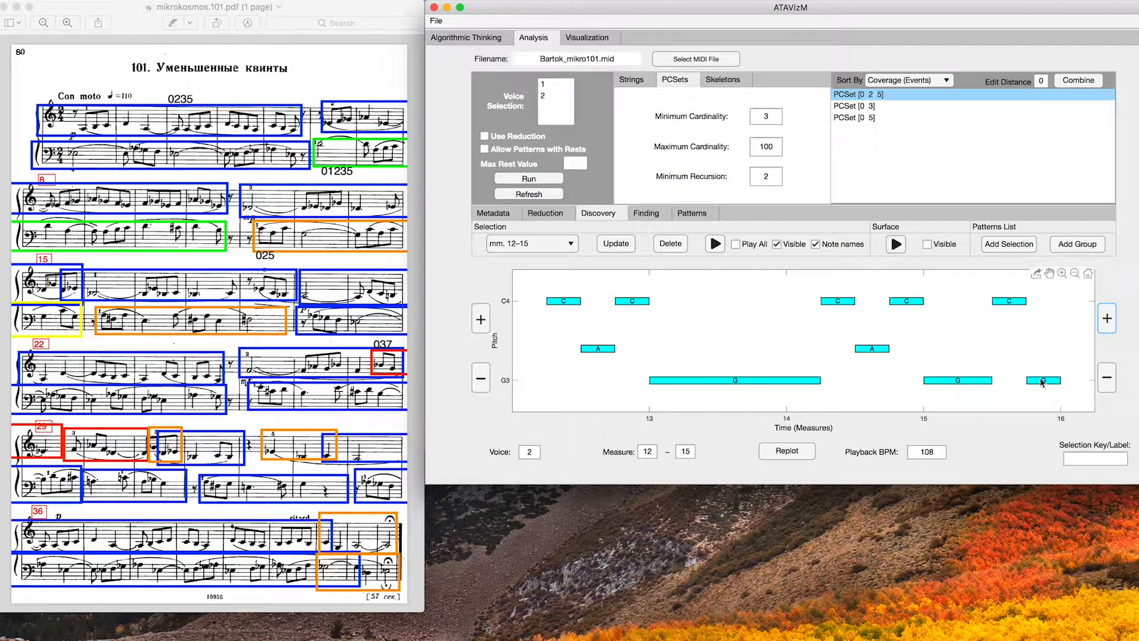
left_click(617, 244)
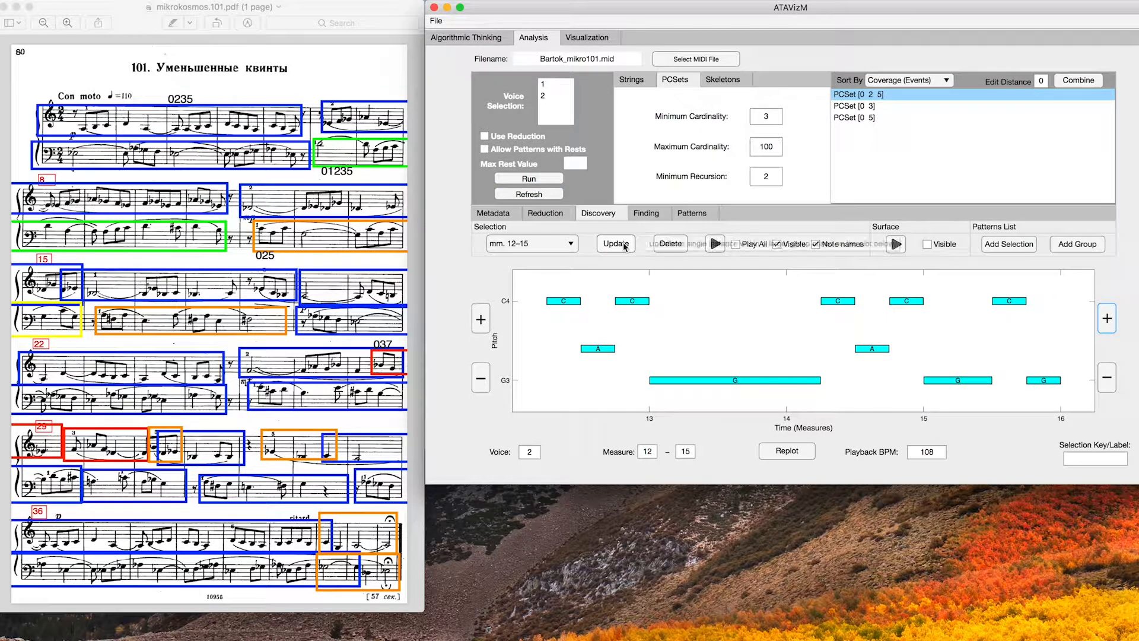
Delete the short mm. 12–14 instance of PCSet [0 2 5]
left_click(533, 241)
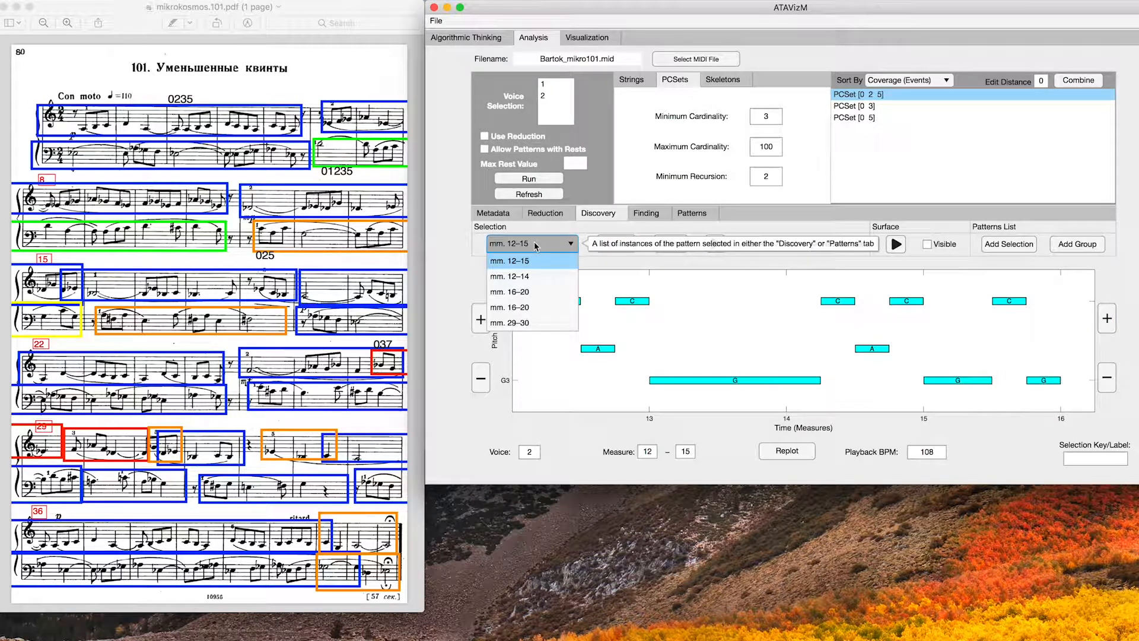
left_click(517, 276)
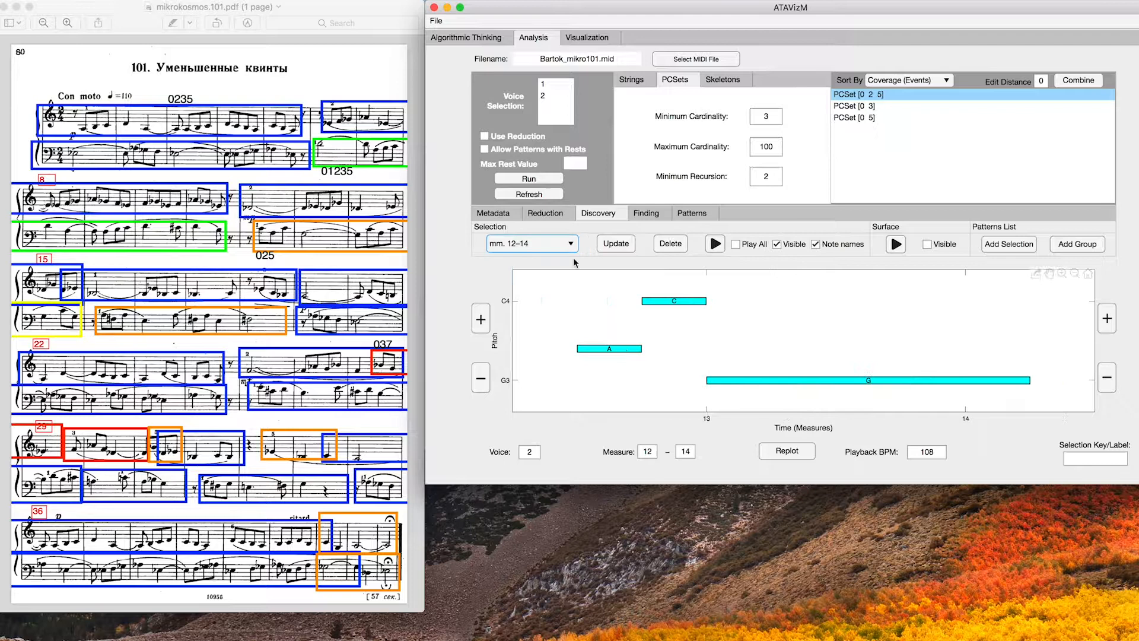
left_click(671, 243)
Check the mm. 16–17 instance of PCSet [0 2 5] against the score and delete the overlapping mm. 16–21 instance
left_click(566, 243)
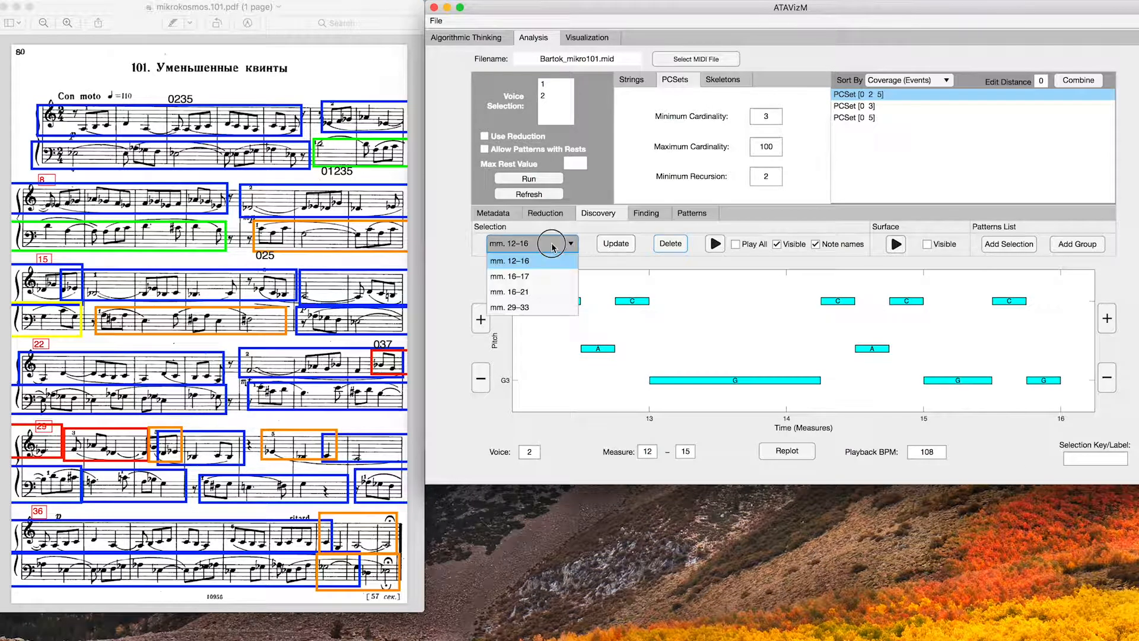
left_click(544, 277)
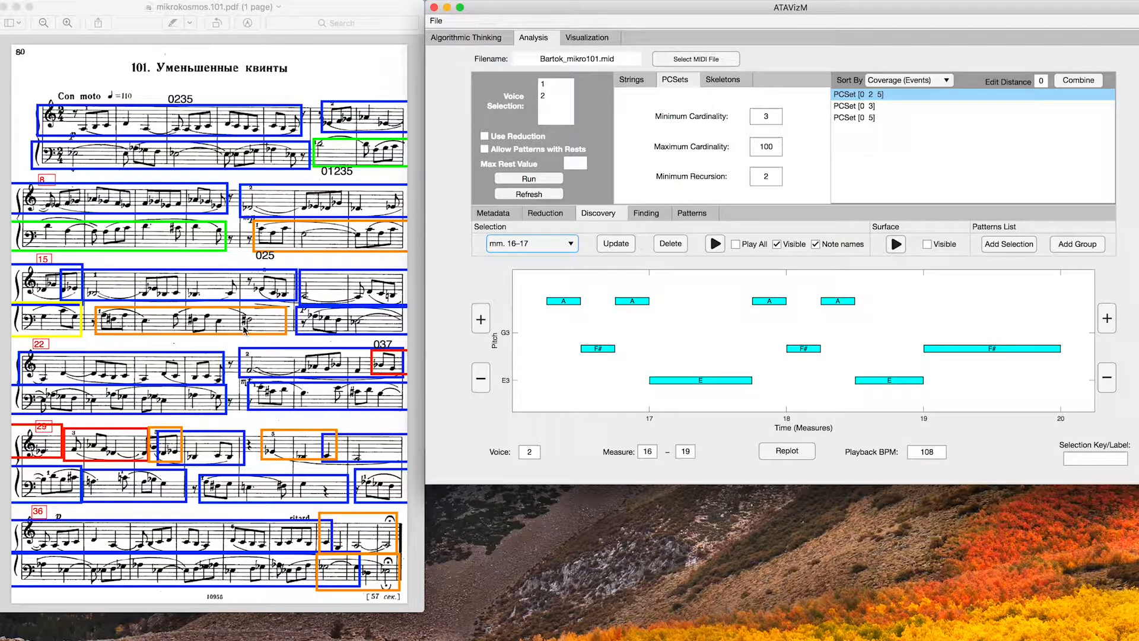
left_click(520, 242)
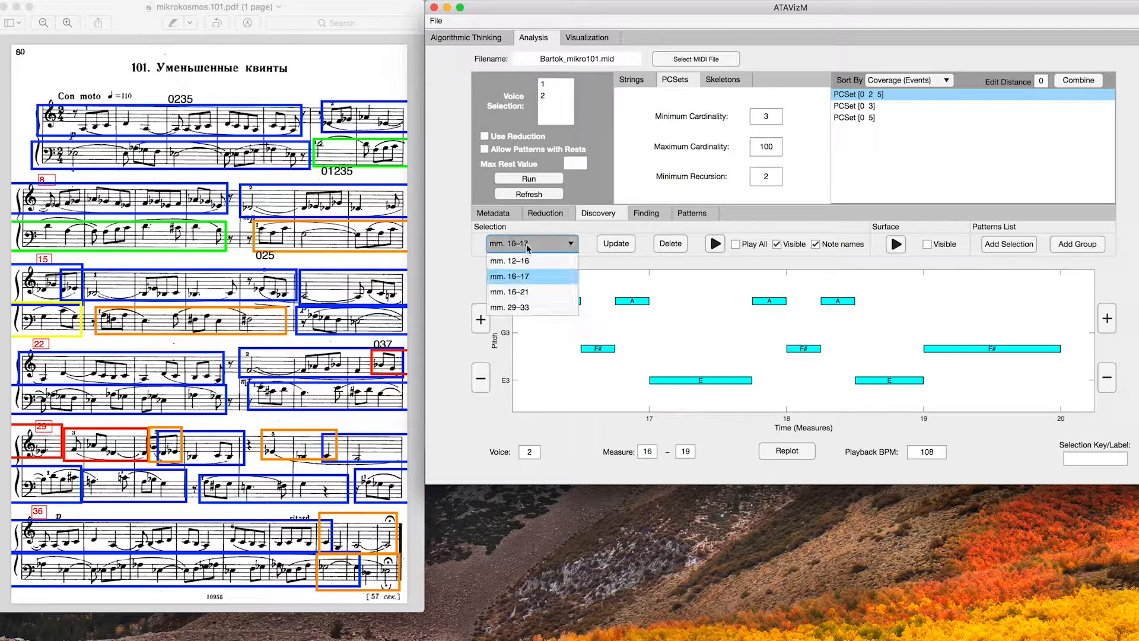
left_click(522, 287)
left_click(670, 243)
Delete the mm. 29–33 instance of PCSet [0 2 5] and add the remaining instances to the patterns list as a group
left_click(570, 243)
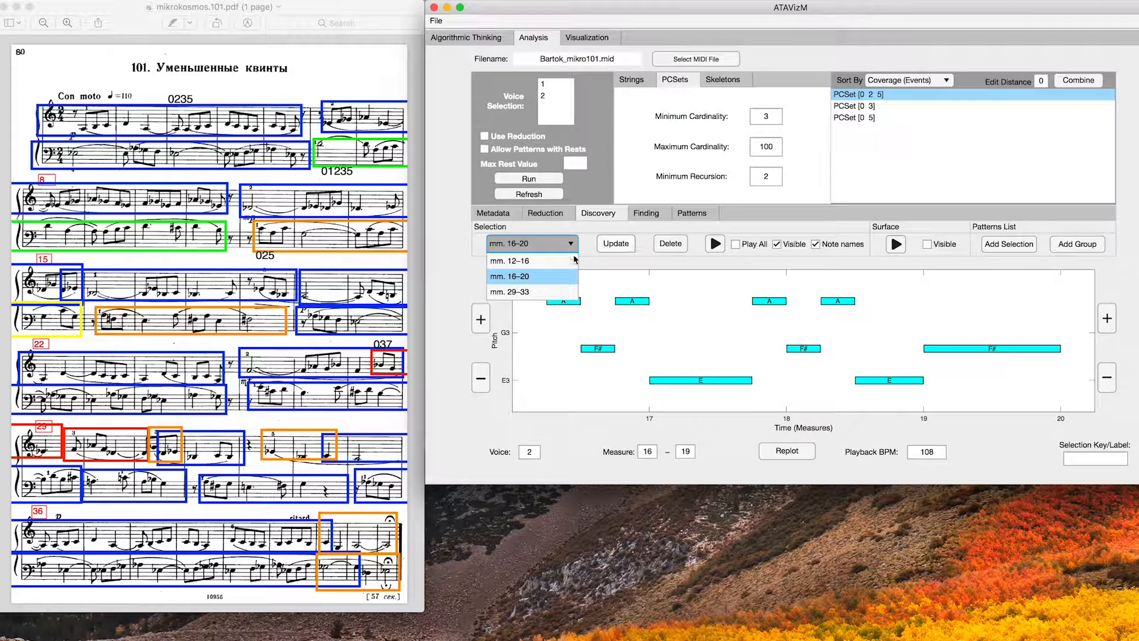
left_click(544, 292)
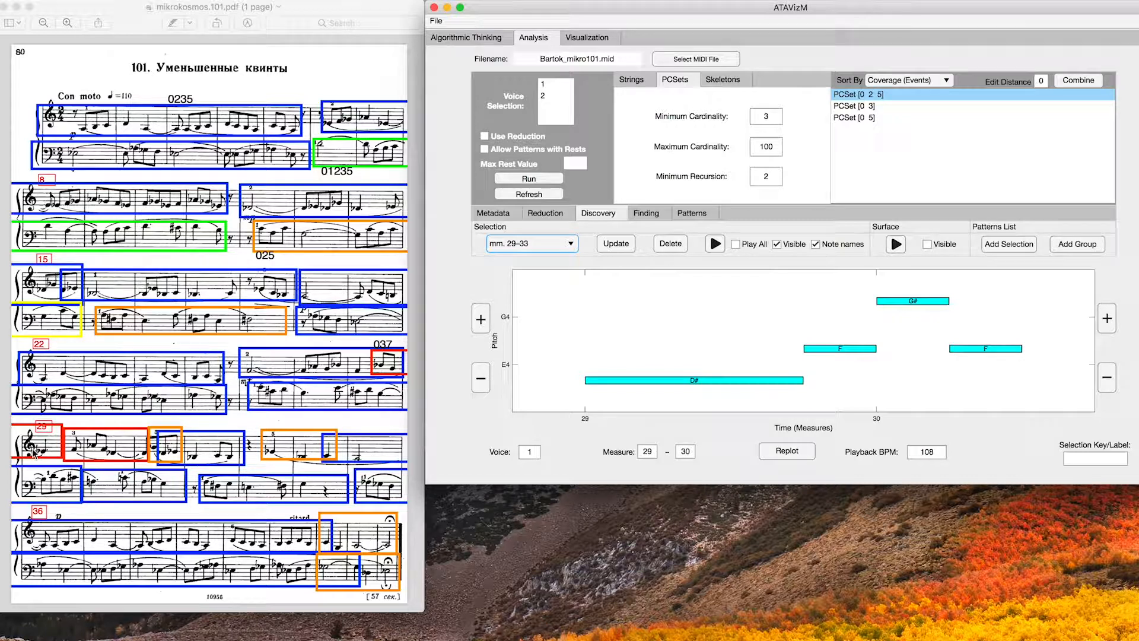
left_click(672, 248)
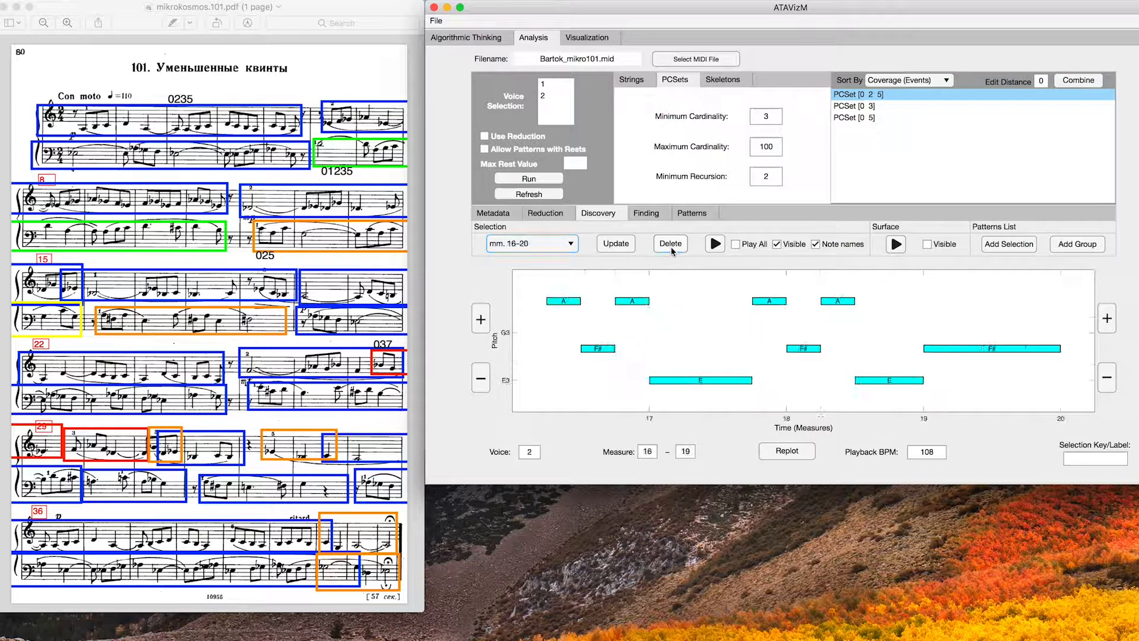
left_click(529, 248)
left_click(531, 248)
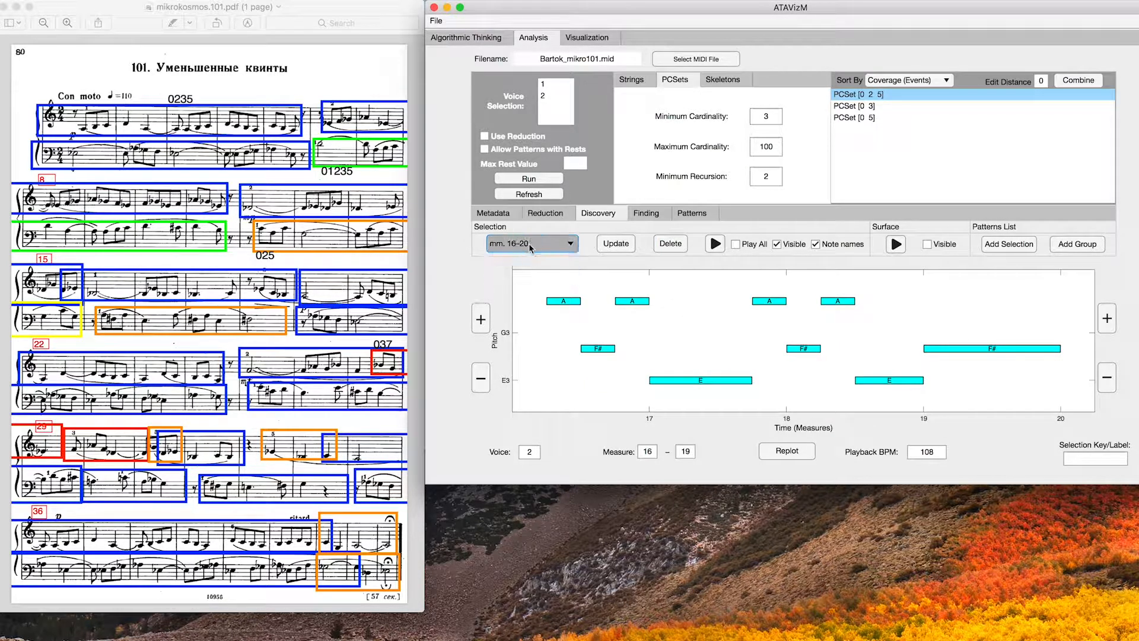
left_click(1087, 248)
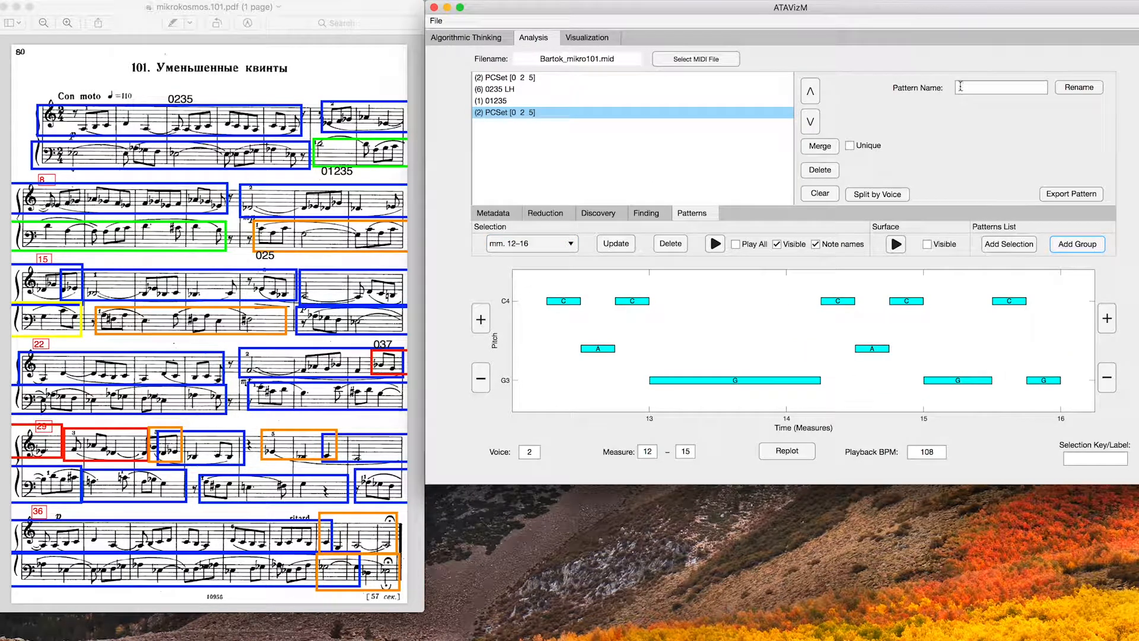
Rename the first pattern in the list as 0235 RH and the newly added PCSet [0 2 5] group as 025
left_click(504, 77)
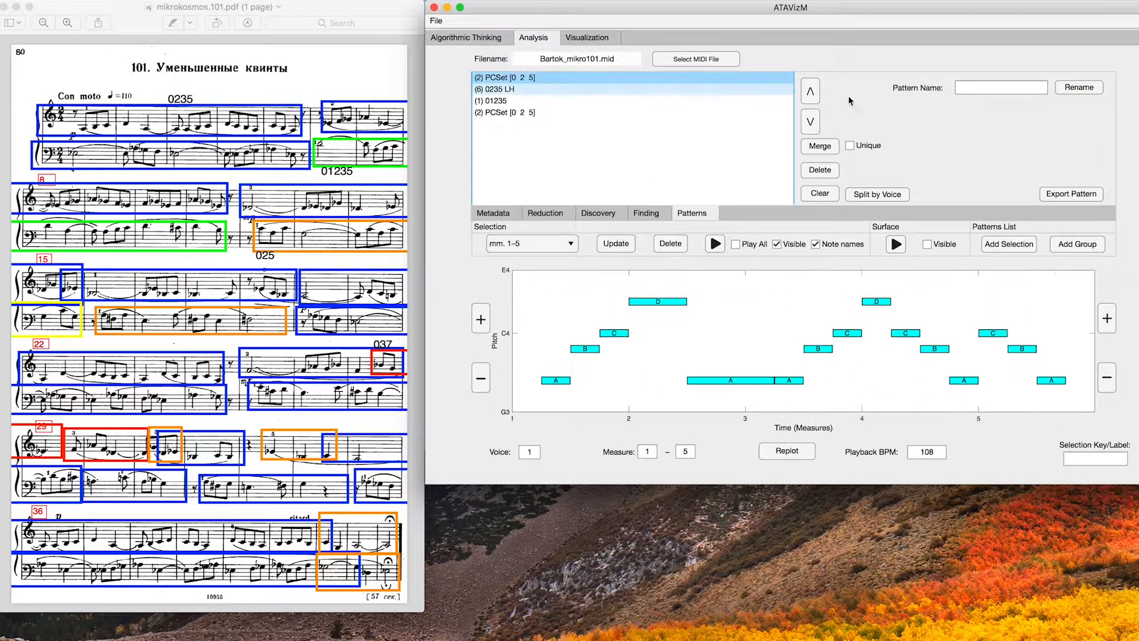
type("02")
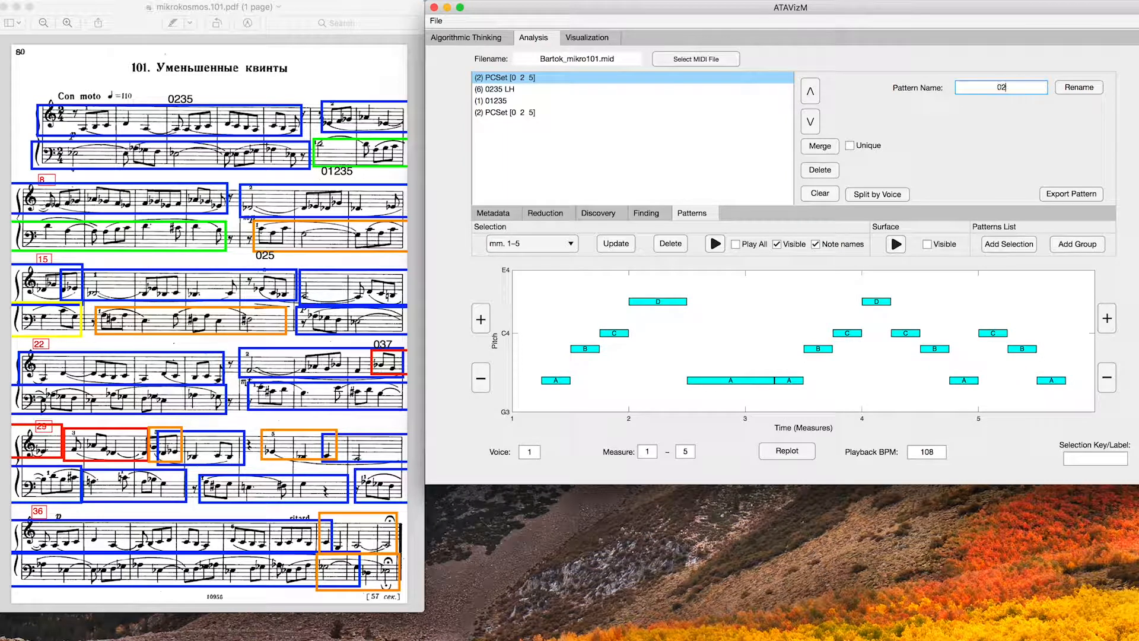
type("35 RH")
left_click(1062, 87)
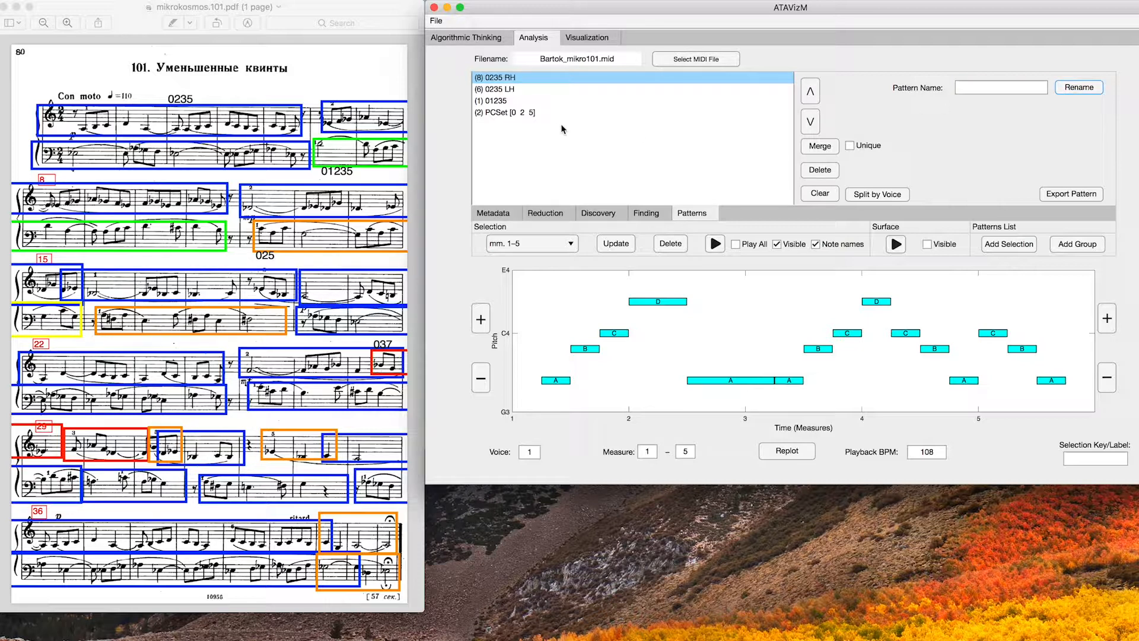
left_click(1024, 86)
type("025")
left_click(1078, 89)
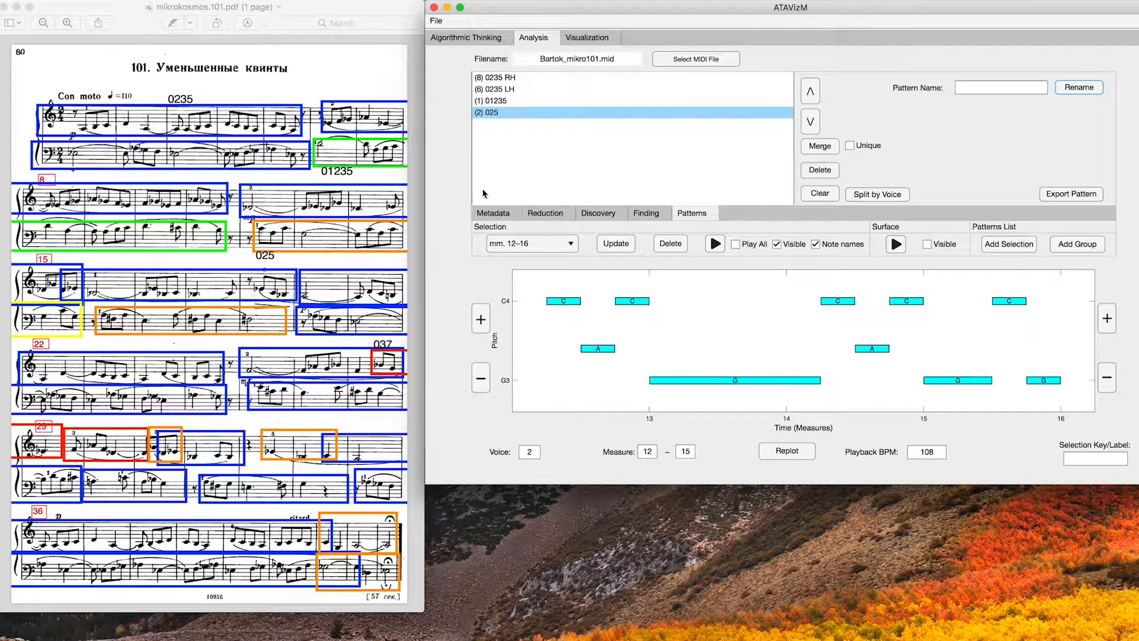
Replot voice 1 for measures 31–31 and add that selection to the patterns list
left_click(513, 245)
left_click(513, 248)
double_click(529, 451)
type("1")
double_click(641, 451)
type("31")
double_click(685, 451)
type("31")
left_click(774, 452)
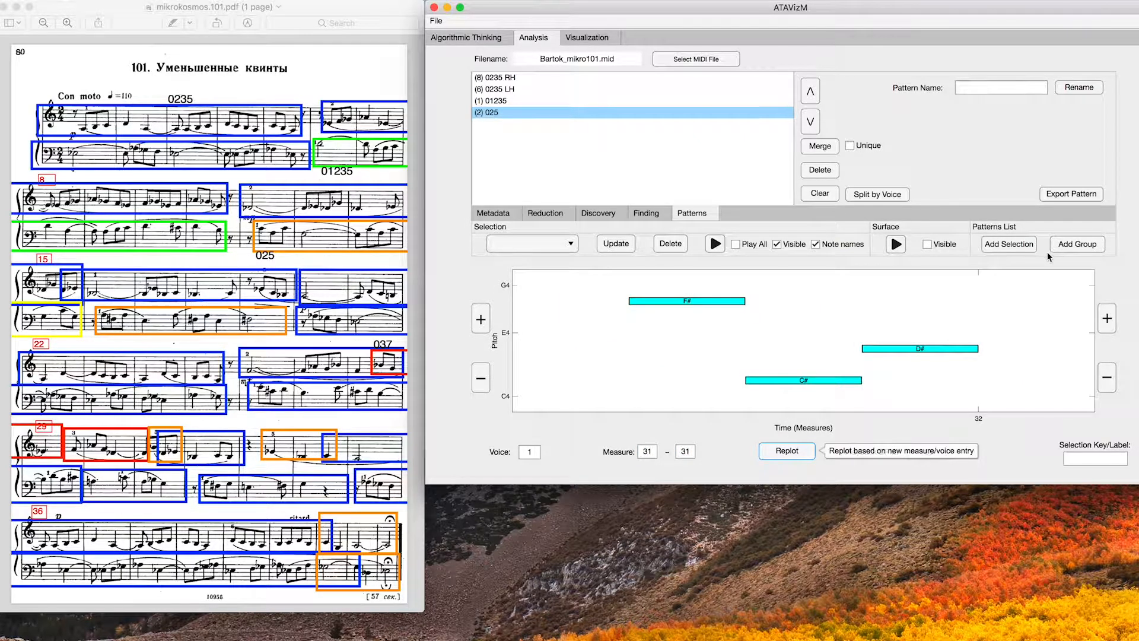
left_click(1021, 245)
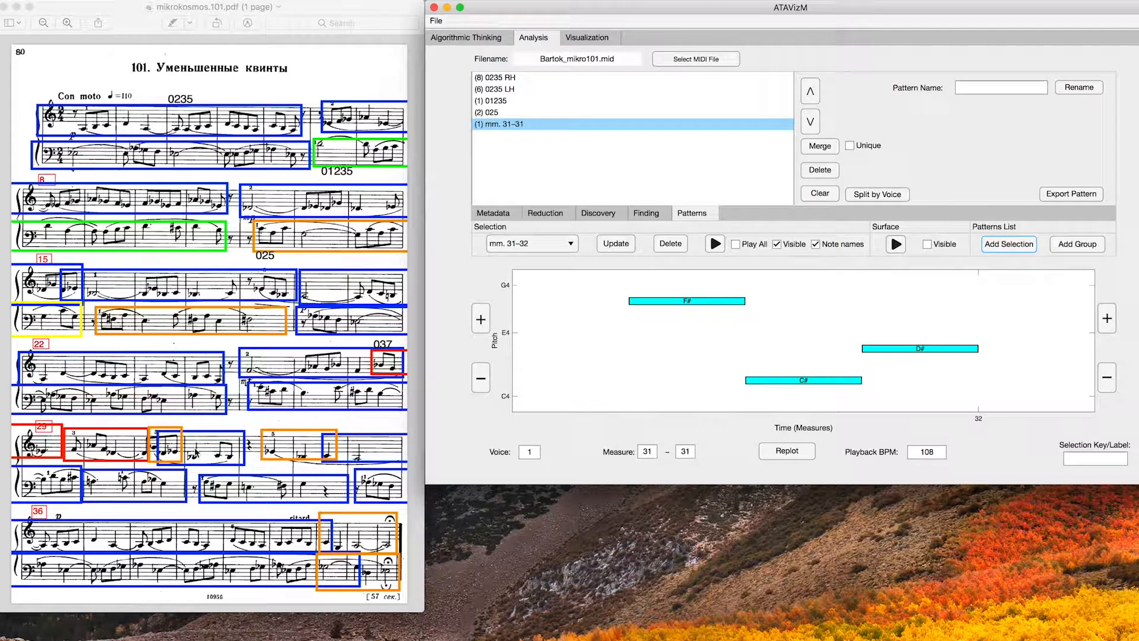
Replot voice 1 for measures 33–34 and add that selection to the patterns list
double_click(651, 451)
type("34")
double_click(687, 450)
type("34")
left_click(789, 453)
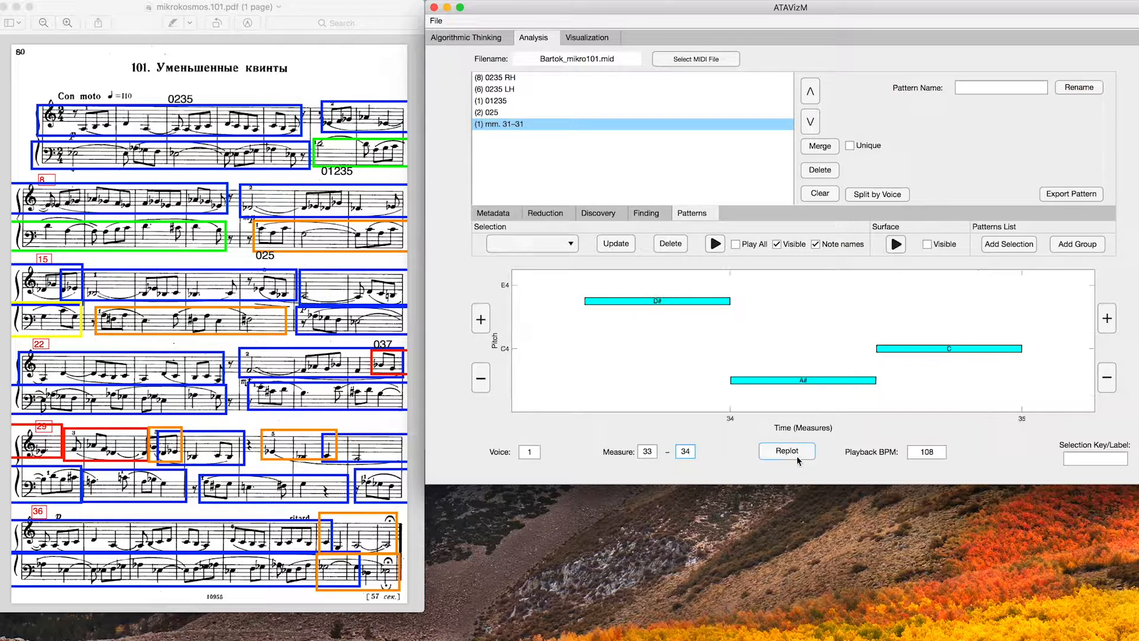
left_click(1021, 248)
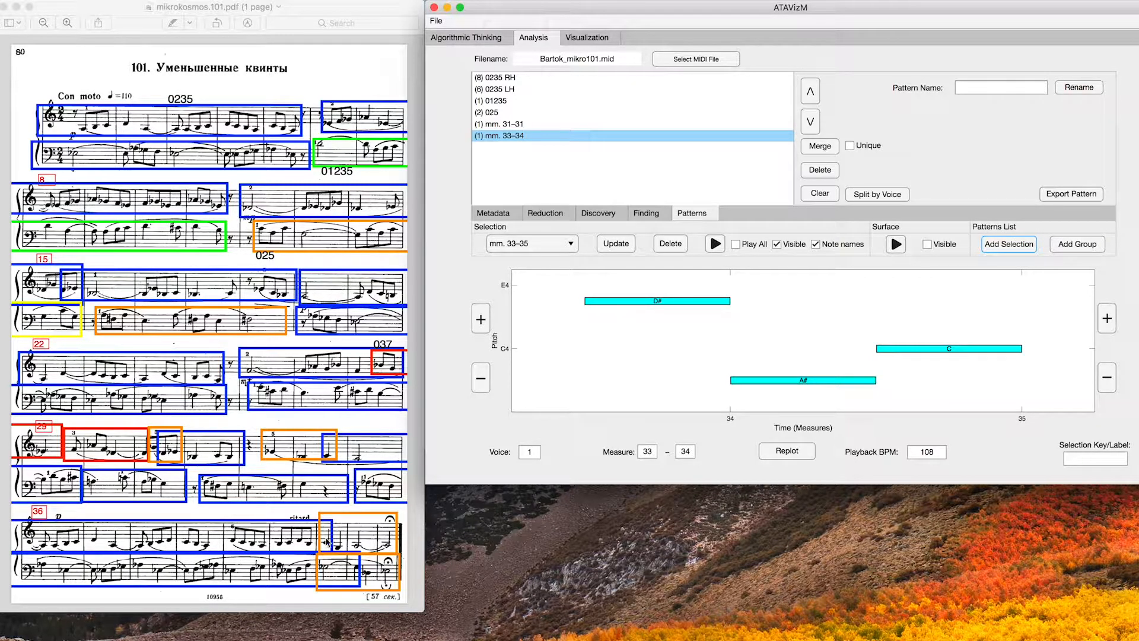
Replot voice 1 for measures 42–44 and add that selection to the patterns list
double_click(650, 452)
type("42")
double_click(687, 452)
type("44")
left_click(791, 454)
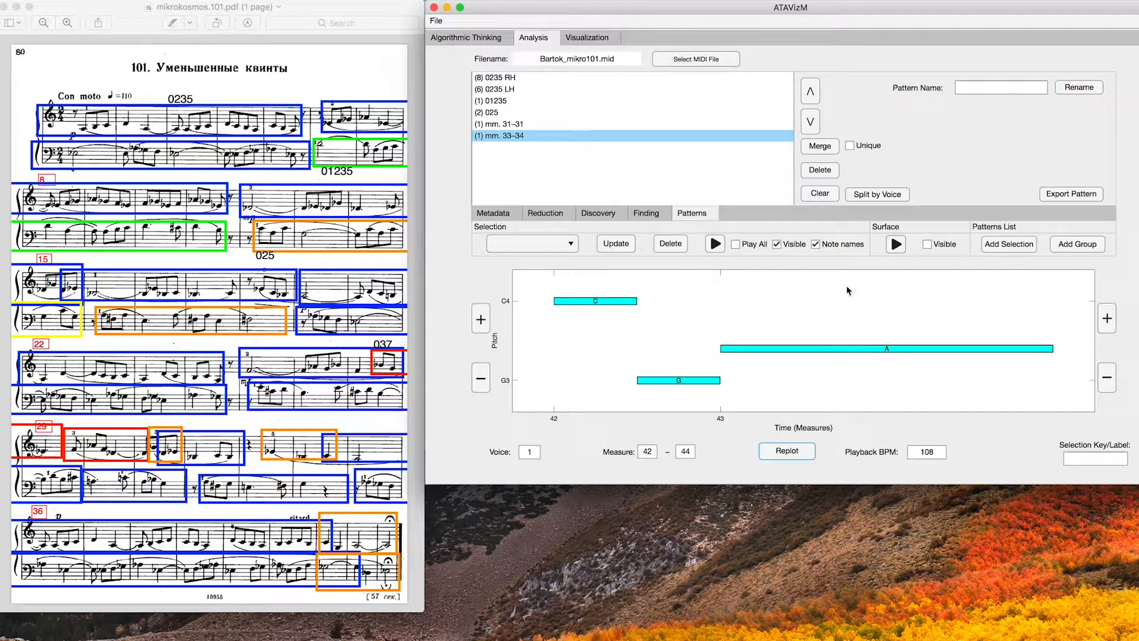
left_click(1010, 244)
Replot voice 2 for measures 42–44 and add that selection to the patterns list
double_click(525, 451)
type("2")
left_click(787, 454)
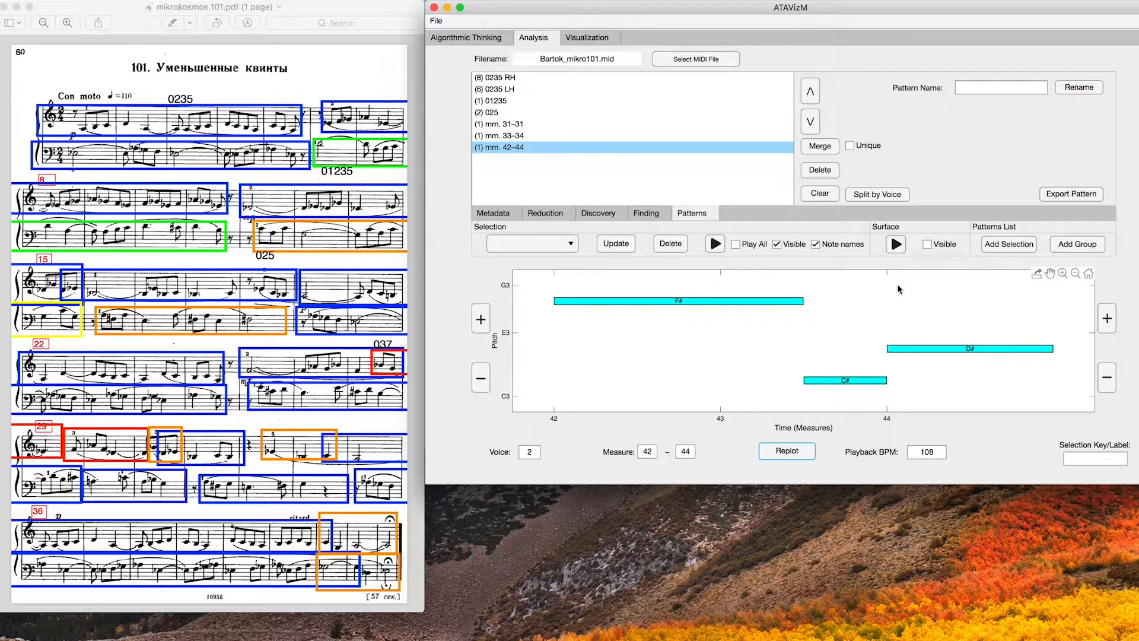
left_click(1009, 244)
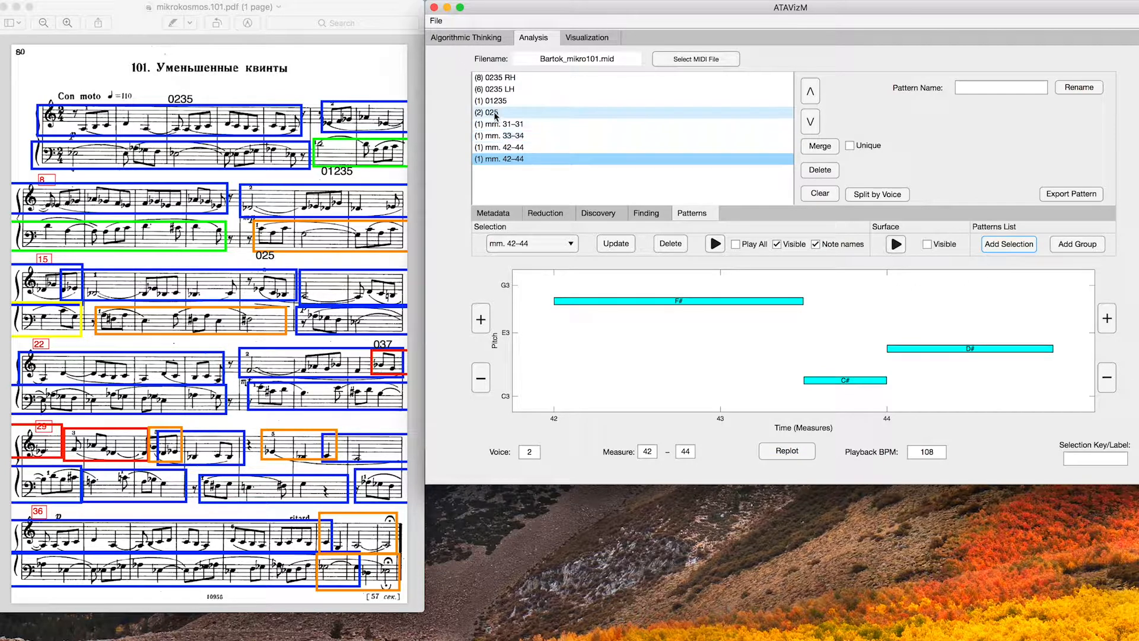
Merge the mm. 31–31, mm. 33–34 and both mm. 42–44 entries into the 025 pattern
left_click(822, 152)
left_click(823, 151)
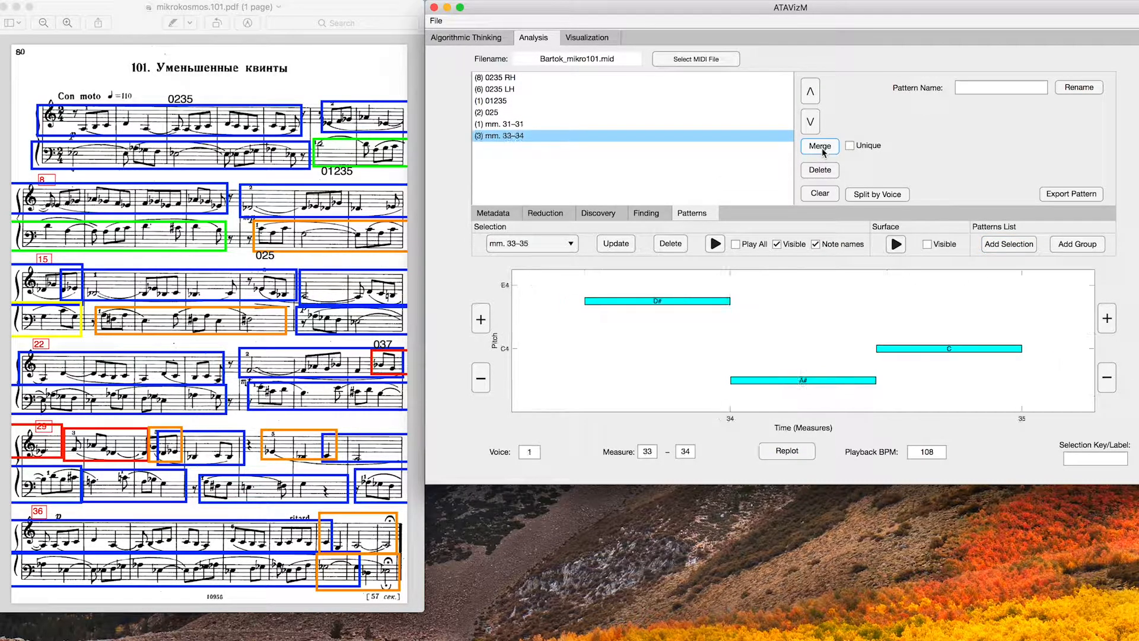
left_click(822, 151)
left_click(823, 151)
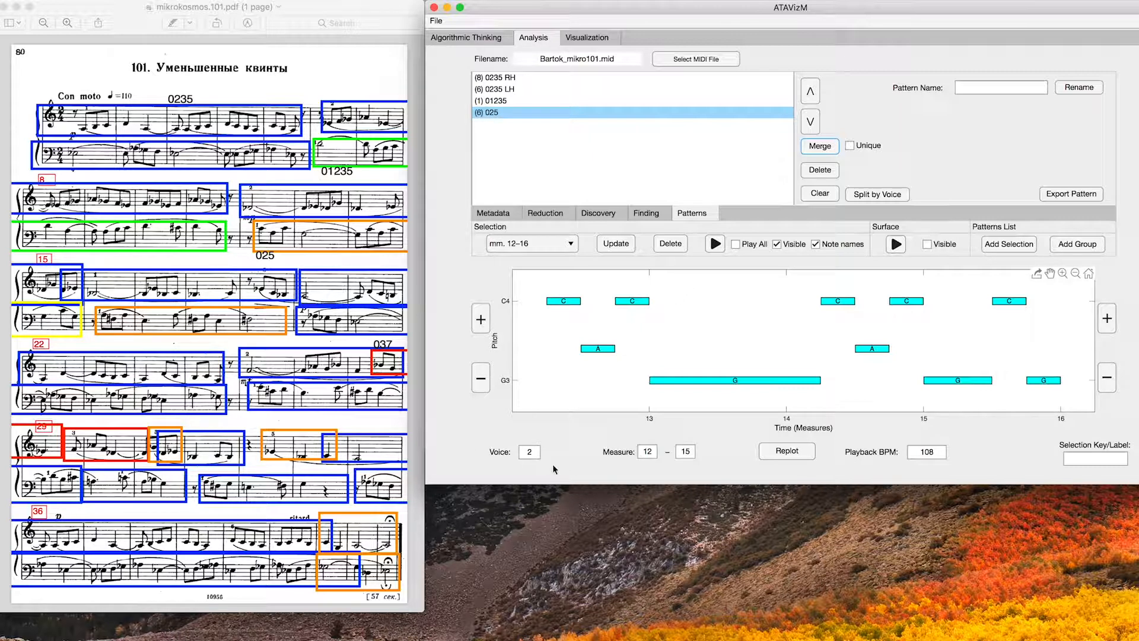
Replot voice 1 for measures 28–29, trim off the first and last notes, and add the selection to the patterns list
double_click(516, 453)
type("1")
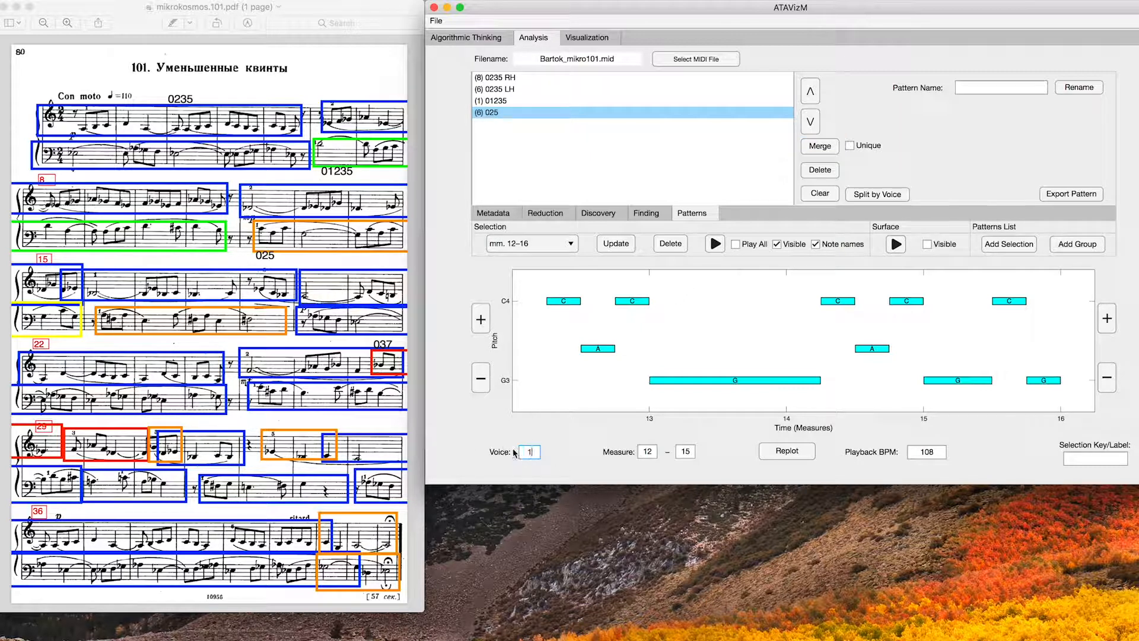
double_click(647, 451)
type("28")
key("Tab")
type("29")
left_click(788, 452)
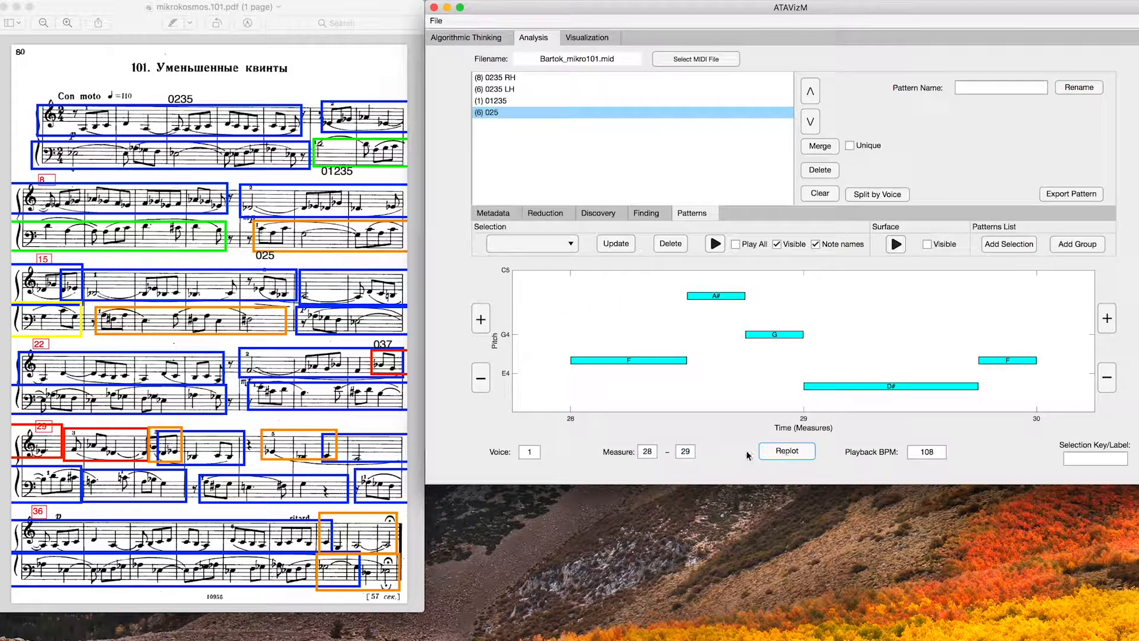
left_click(1107, 377)
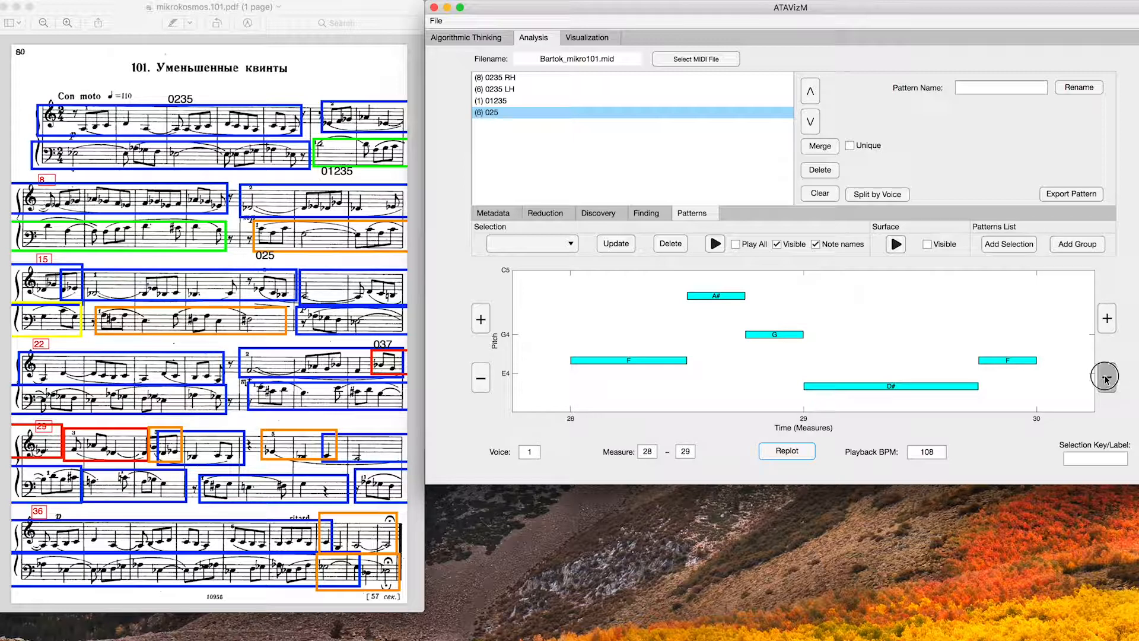
left_click(476, 380)
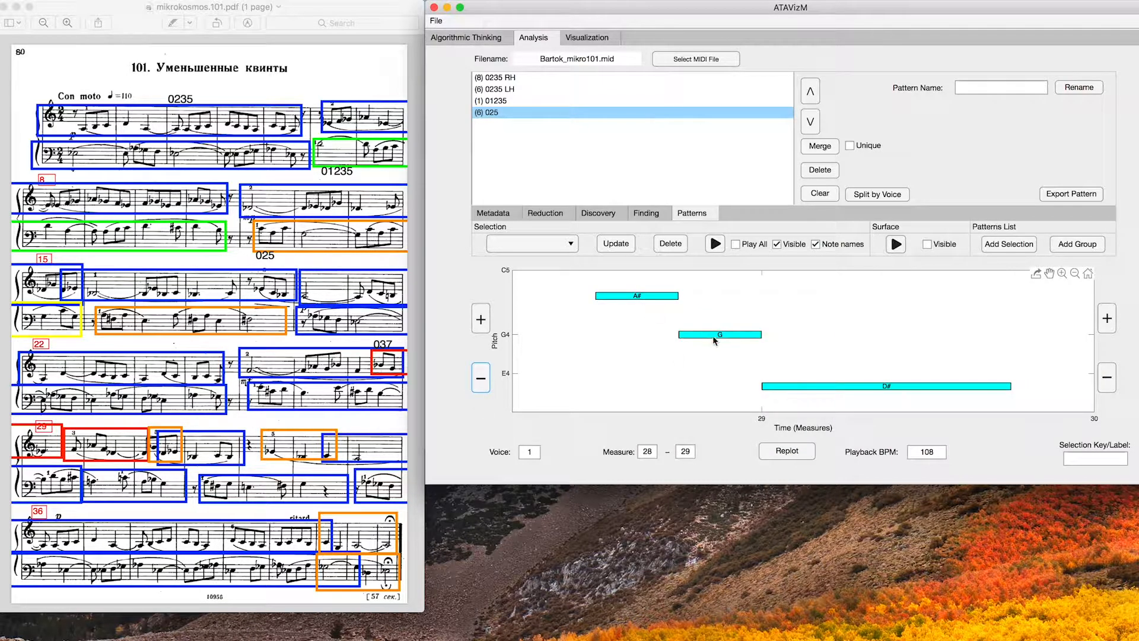
left_click(1010, 246)
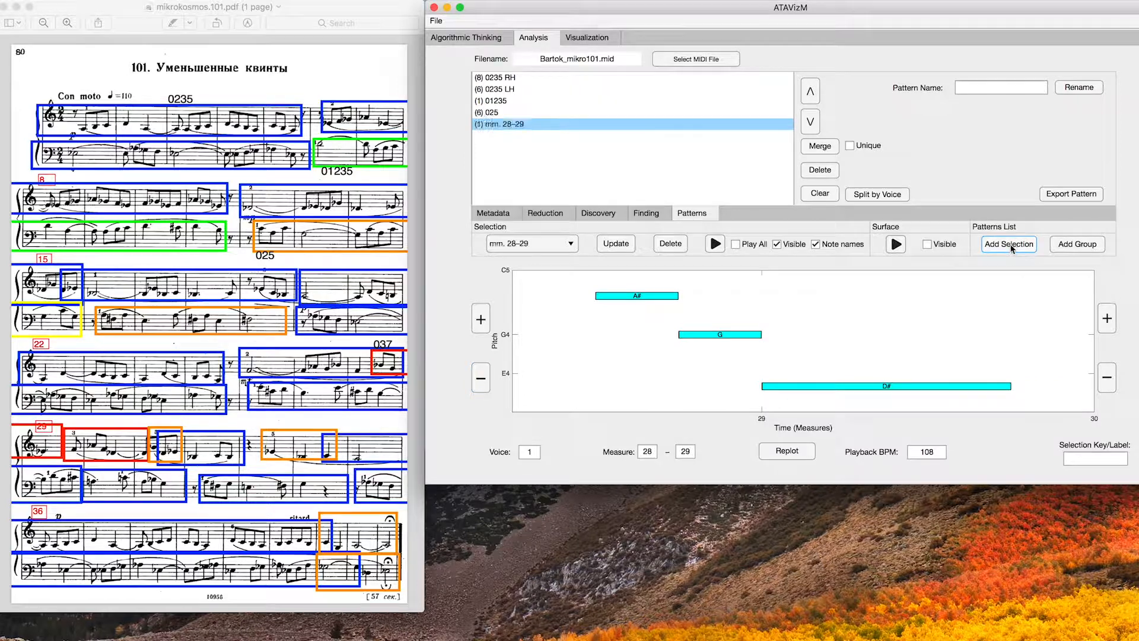
Replot voice 1 for measures 29–31, trim the first note and the last three notes, and add the selection to the patterns list
left_click(643, 451)
type("9")
key("Tab")
type("31")
left_click(788, 451)
left_click(481, 378)
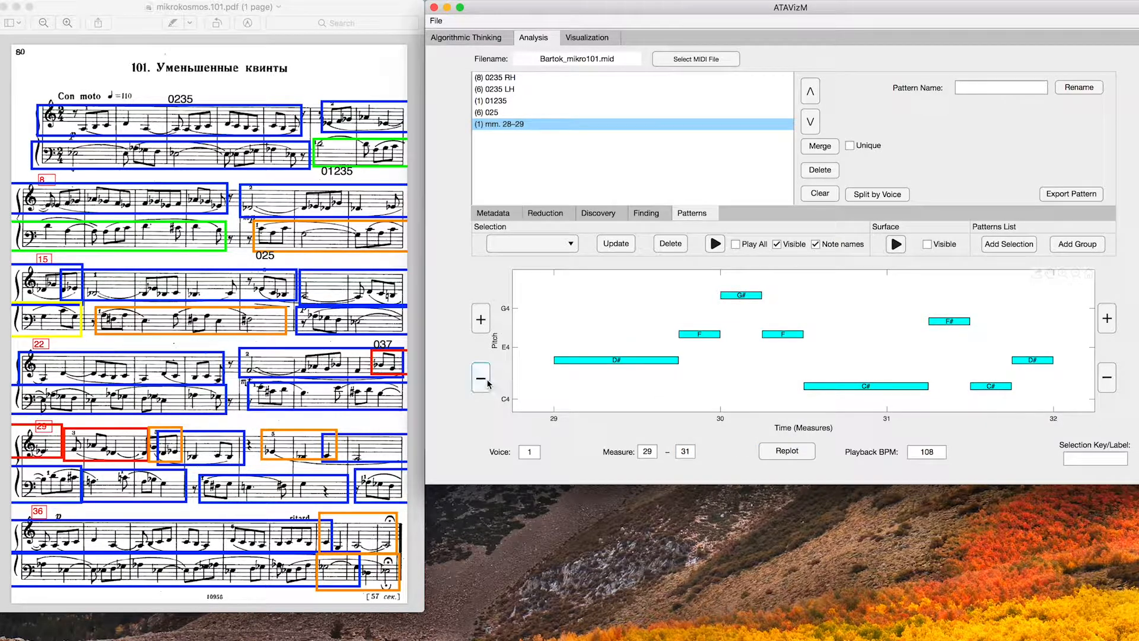
left_click(1107, 379)
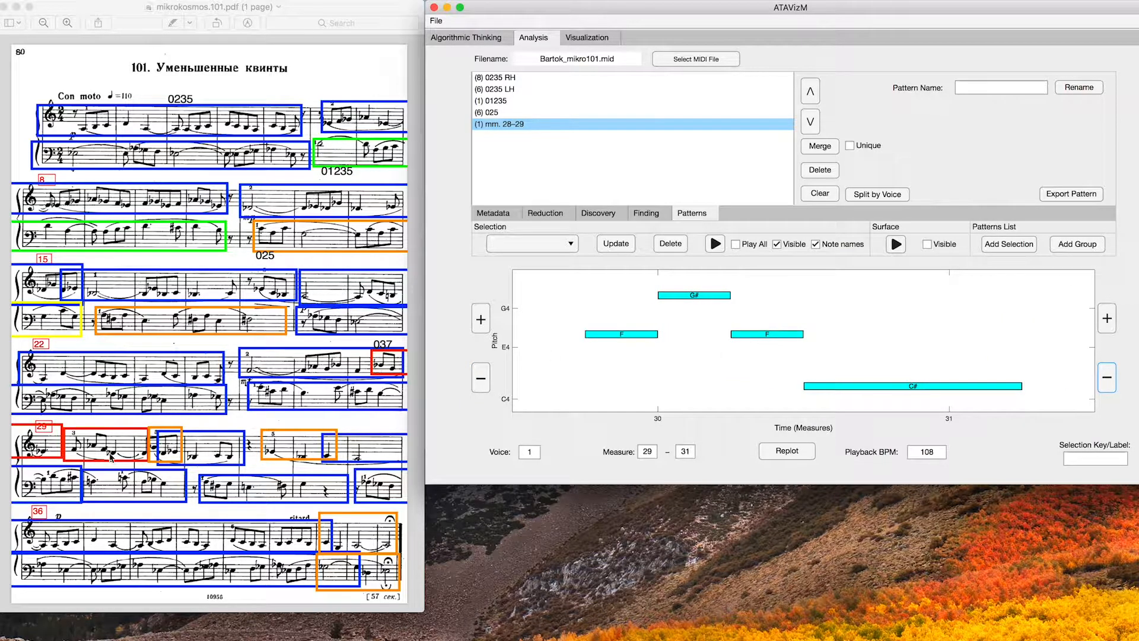
left_click(1024, 250)
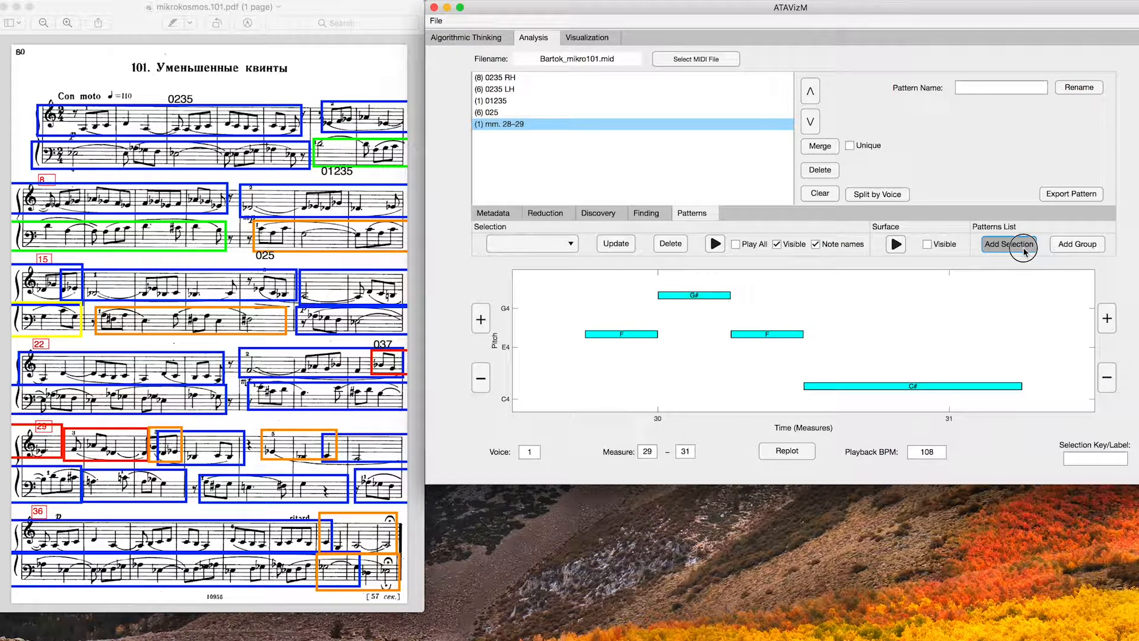
Merge the newly added selection into the mm. 28–29 pattern and rename the merged pattern as 037
left_click(821, 147)
left_click(1018, 86)
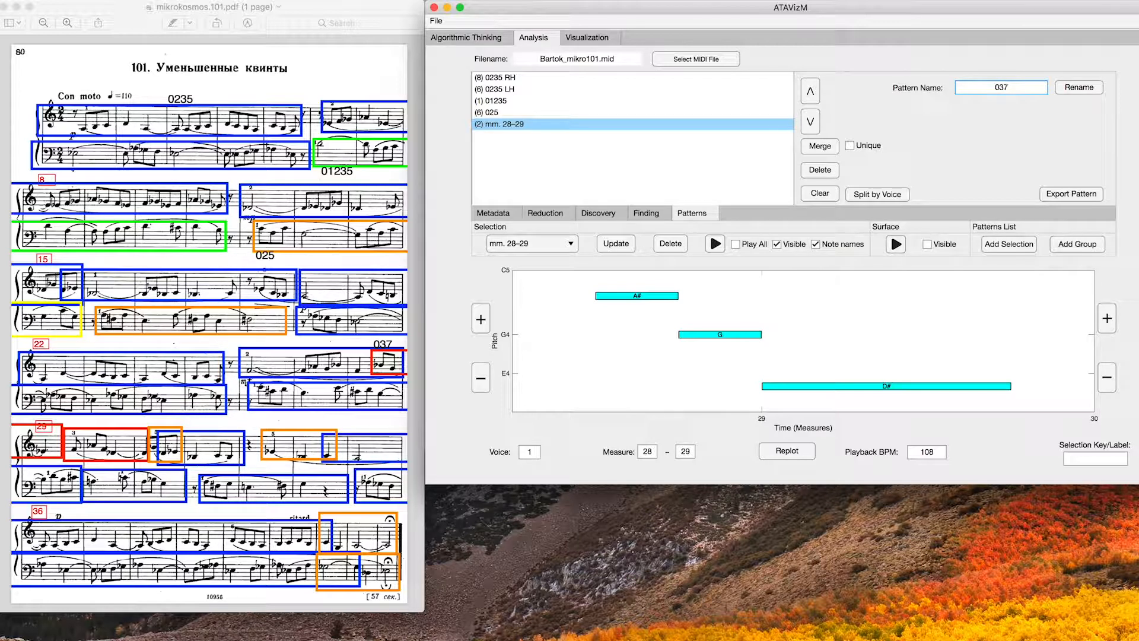
type("037")
left_click(1080, 87)
Plot the arc diagram visualization with the updated patterns list
left_click(598, 37)
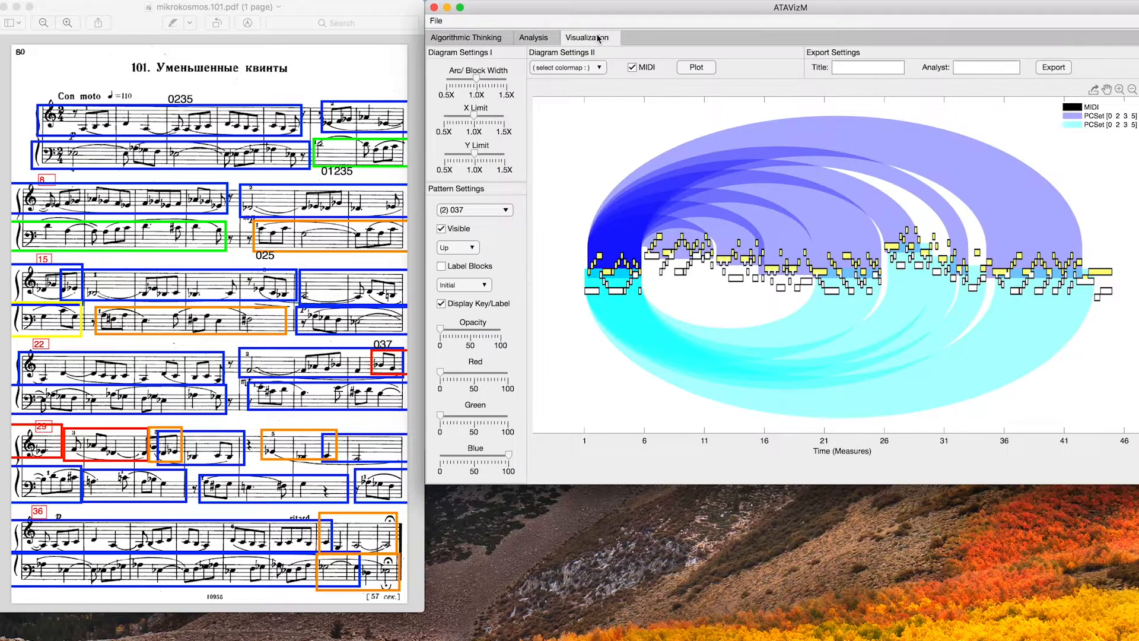
left_click(689, 66)
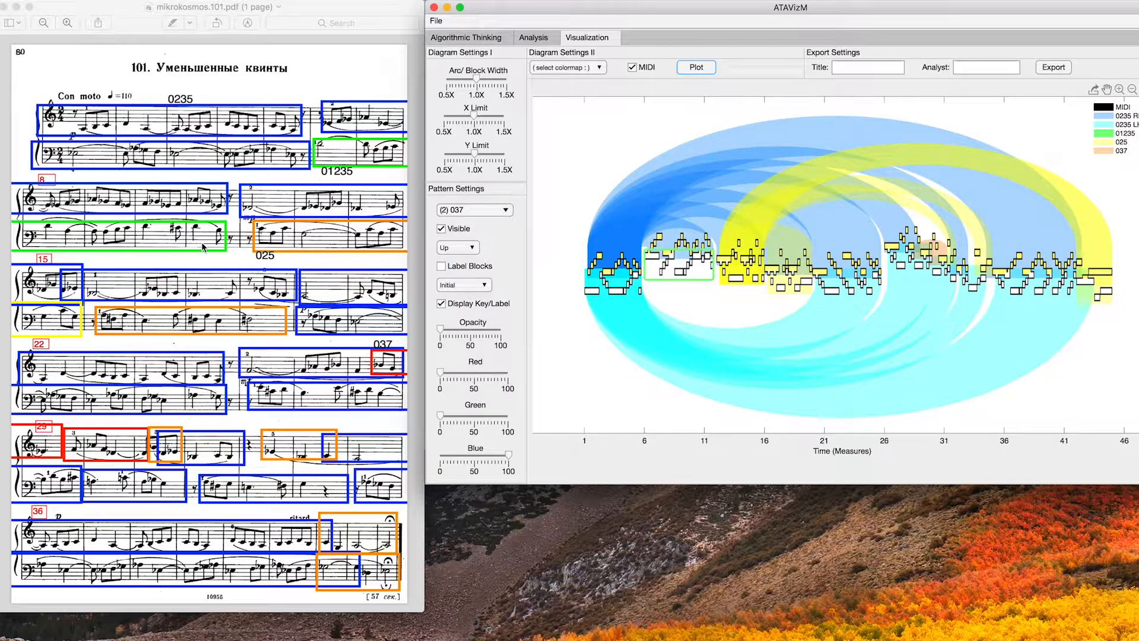
left_click(73, 333)
left_click_drag(75, 334, 72, 336)
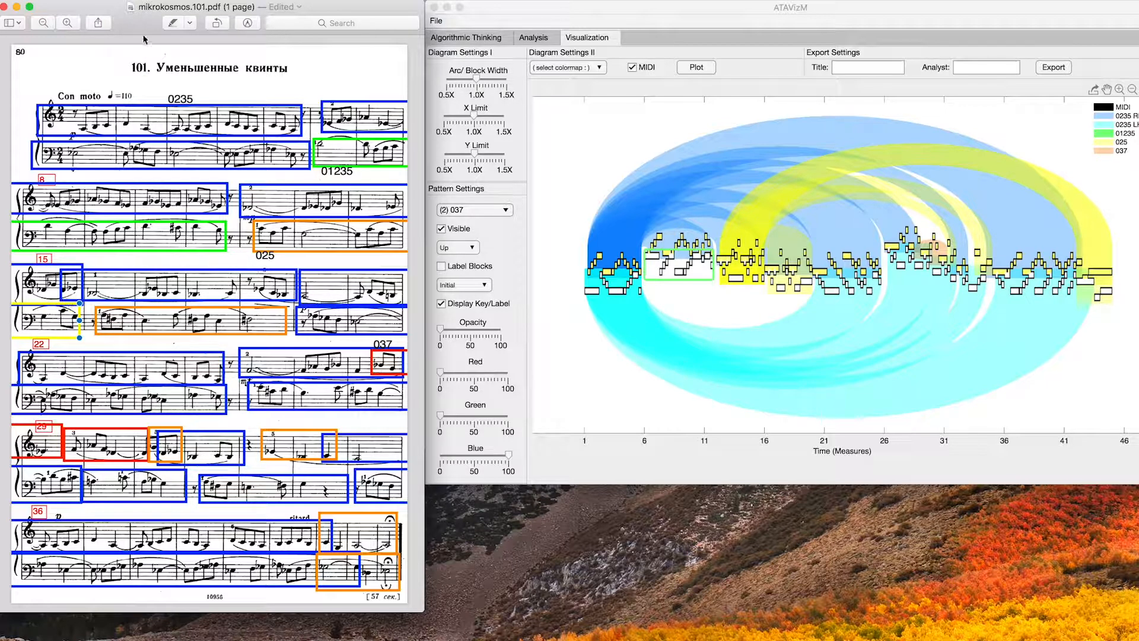
left_click(189, 22)
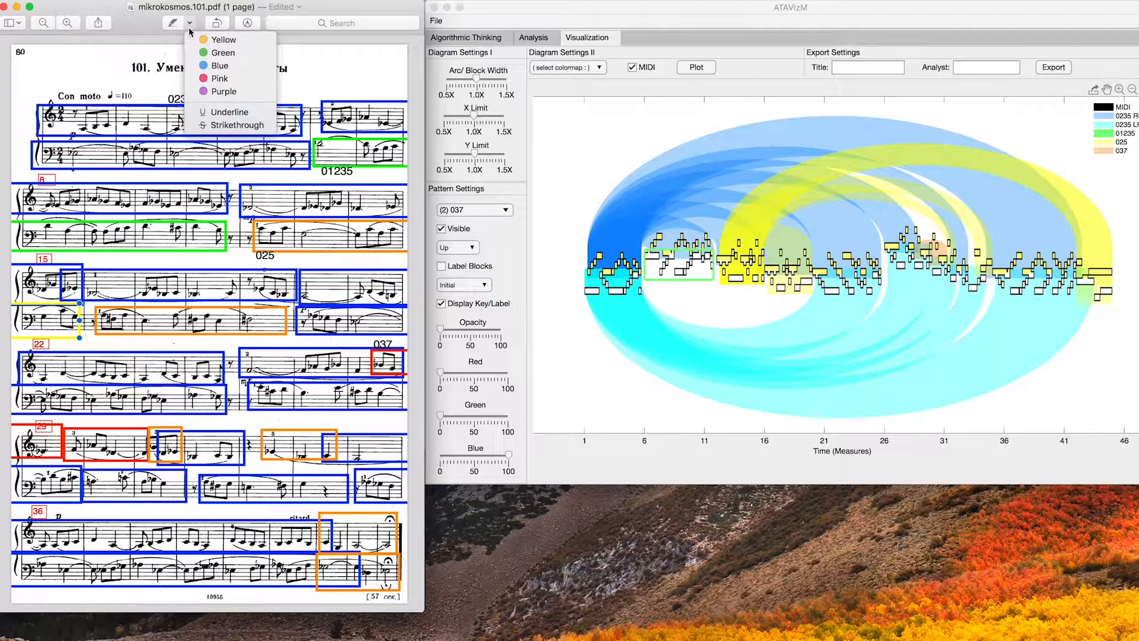
left_click(191, 25)
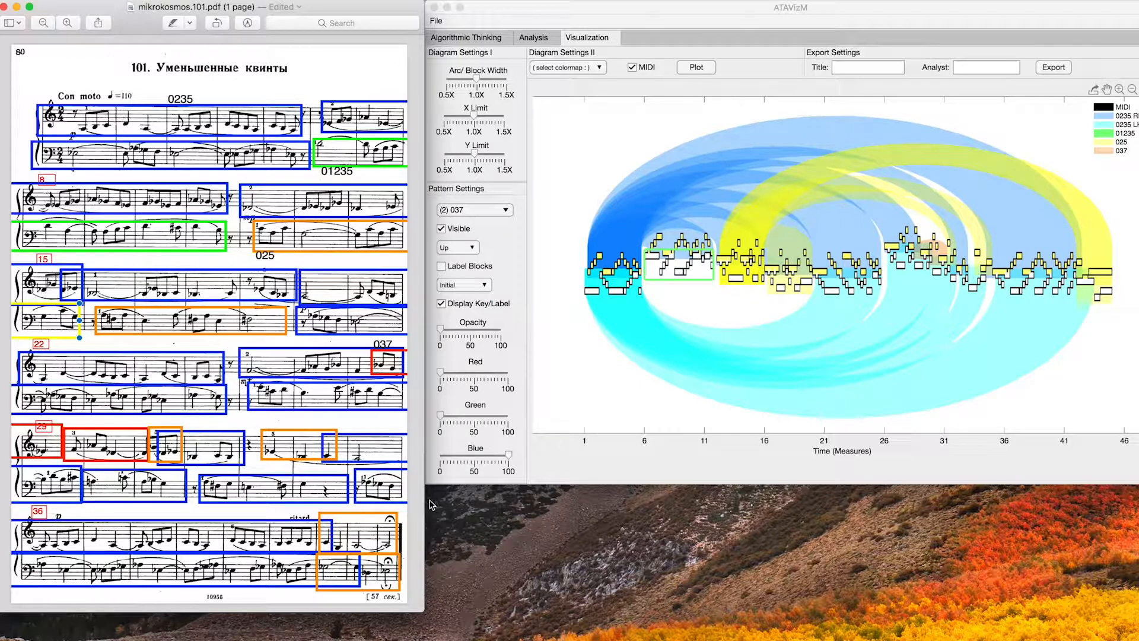
Widen the mikrokosmos.101.pdf window, bring up its markup tools by adding a rectangle annotation, and delete that rectangle
left_click_drag(425, 506, 519, 509)
left_click(141, 0)
mouse_move(164, 96)
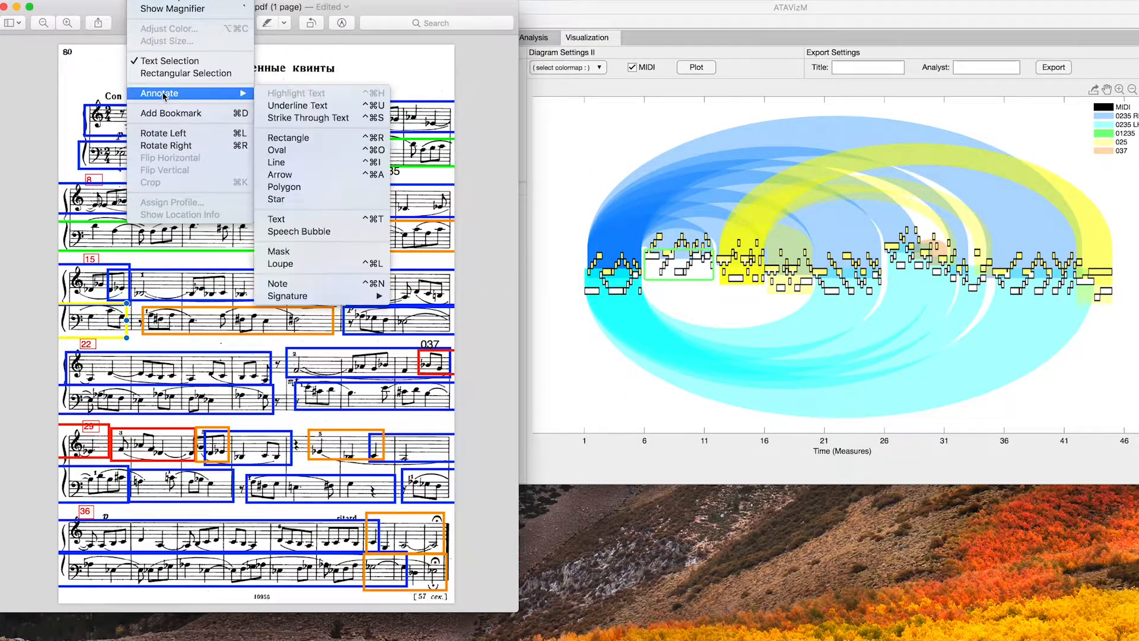
left_click(301, 140)
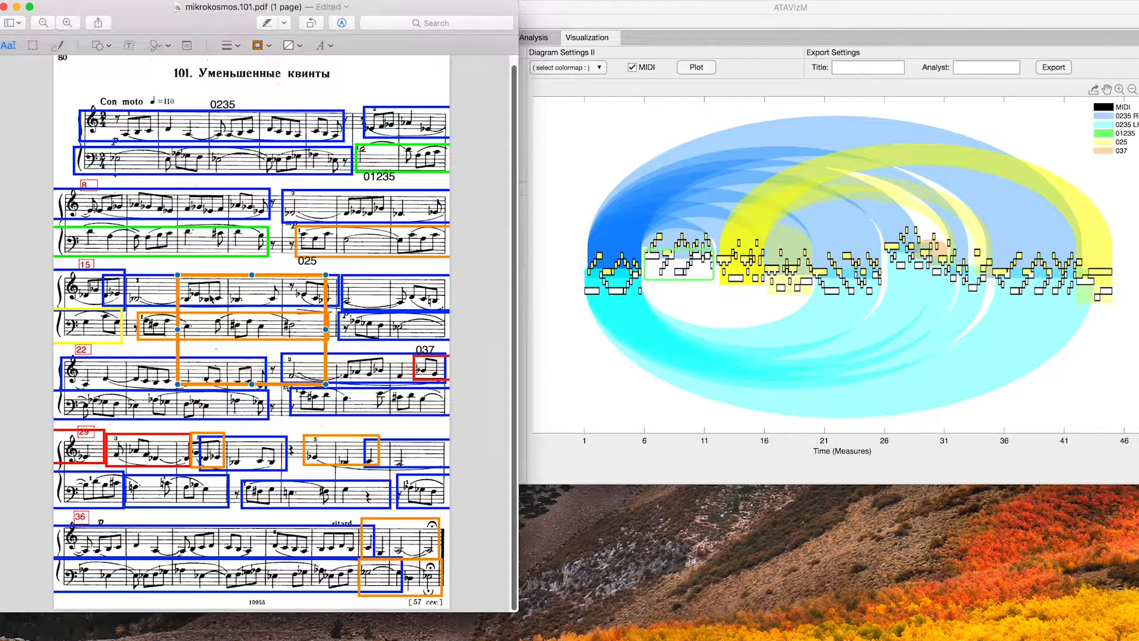
key("Delete")
Change the border of the yellow box at measure 15 in the score to orange and narrow the PDF window back
left_click(100, 343)
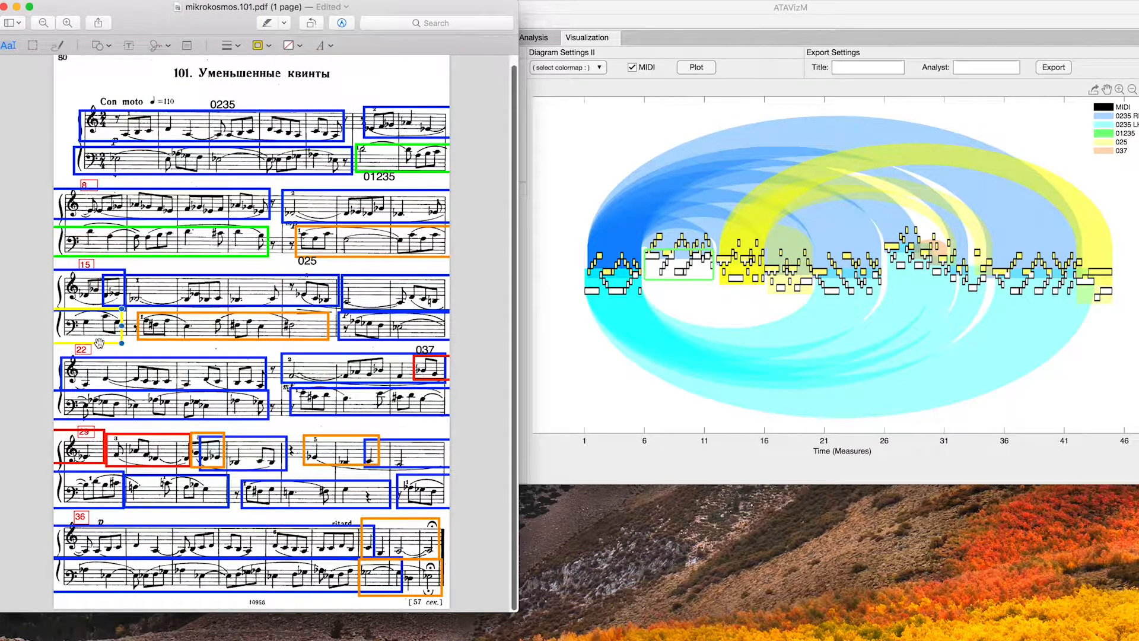
left_click(270, 47)
left_click(228, 80)
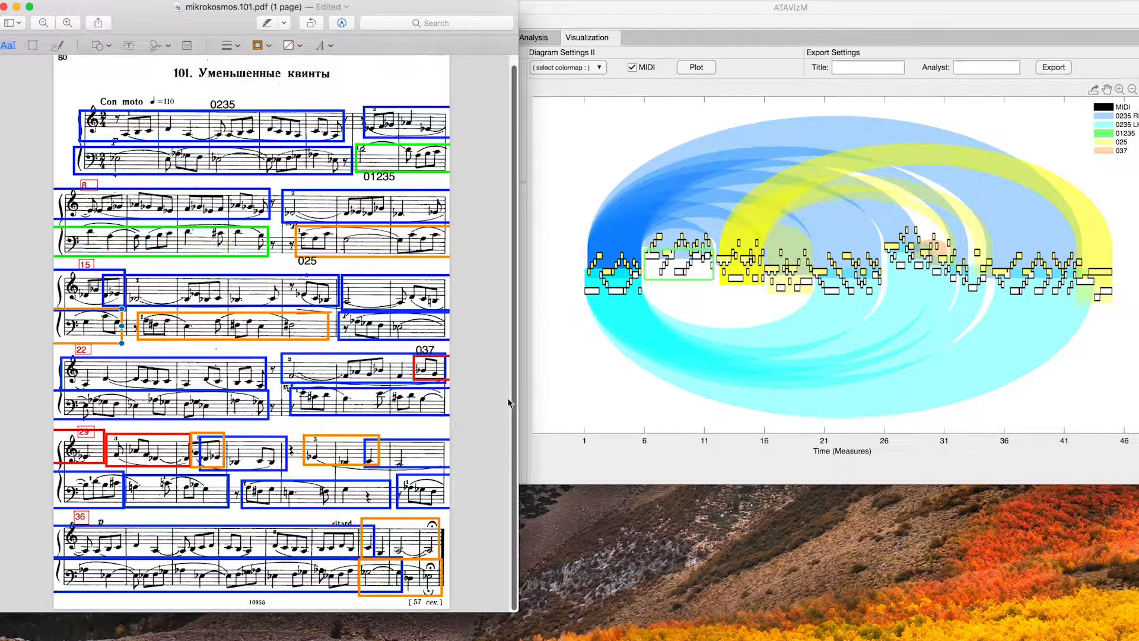
left_click_drag(508, 403, 427, 402)
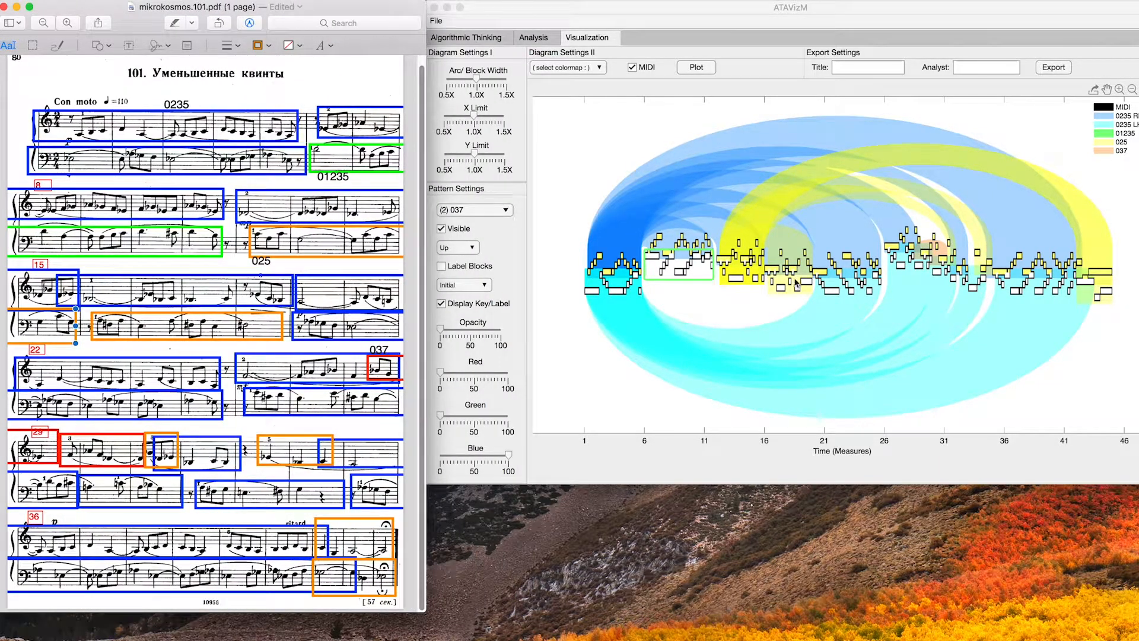
Switch to ATAVizM and set the green component of the 0235 RH pattern's color to 0
left_click(831, 7)
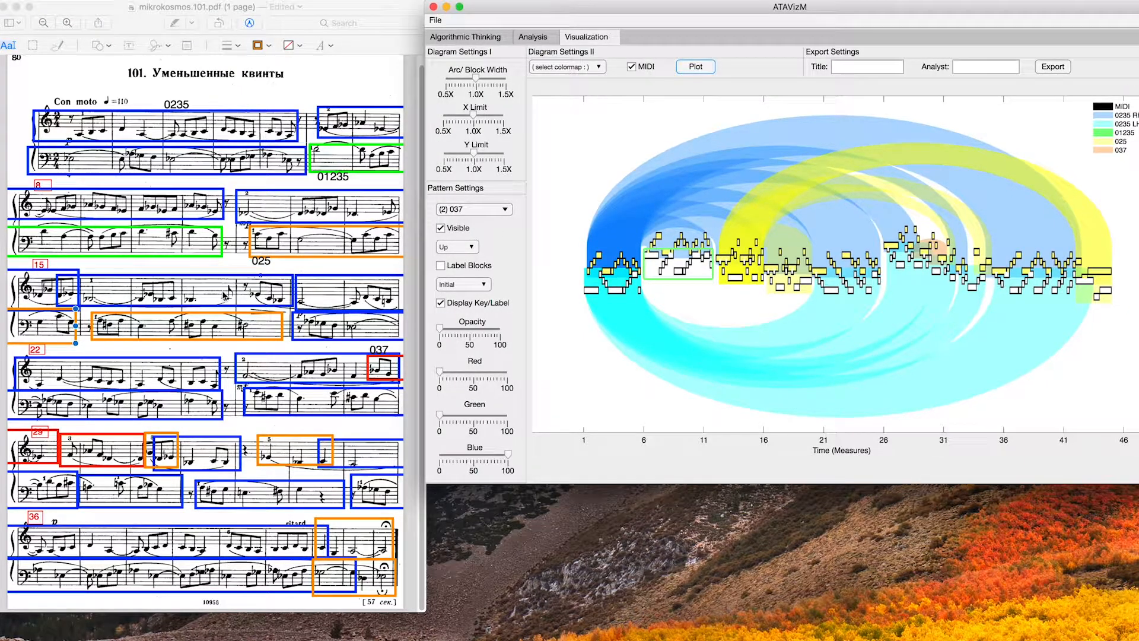
left_click(481, 211)
left_click(477, 222)
left_click(475, 209)
left_click(476, 244)
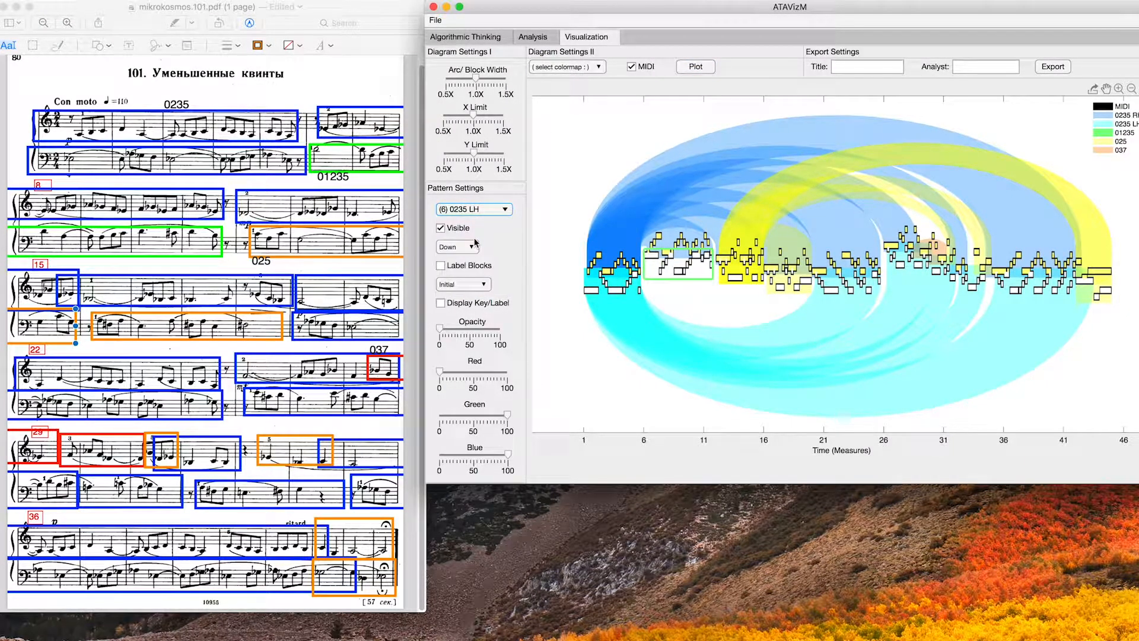
left_click(477, 210)
left_click(476, 248)
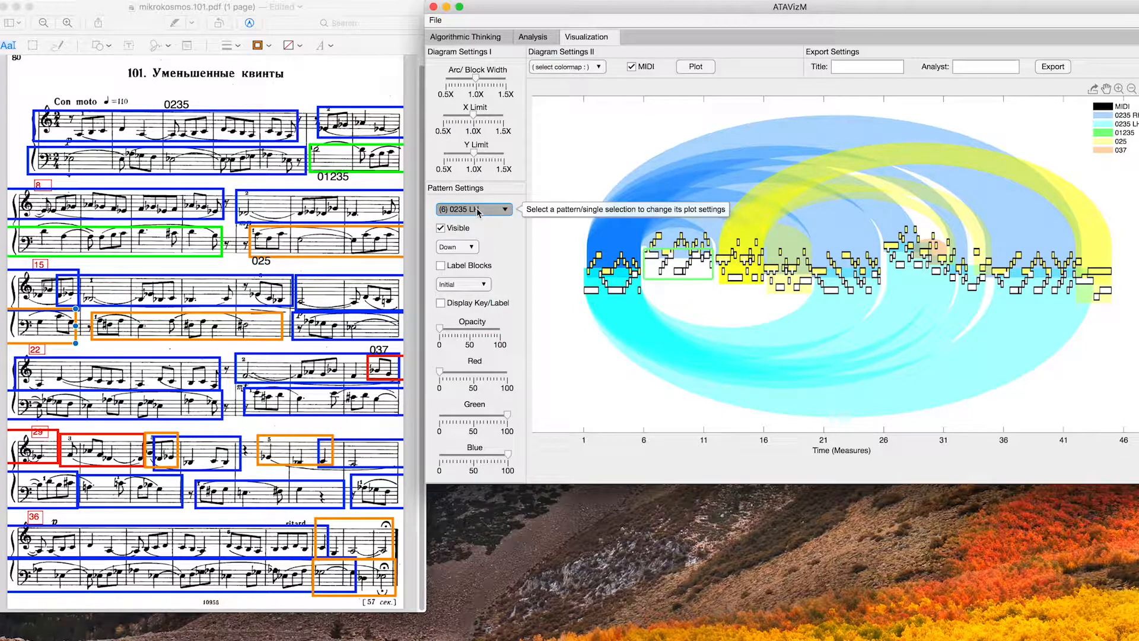
left_click(475, 210)
left_click(477, 221)
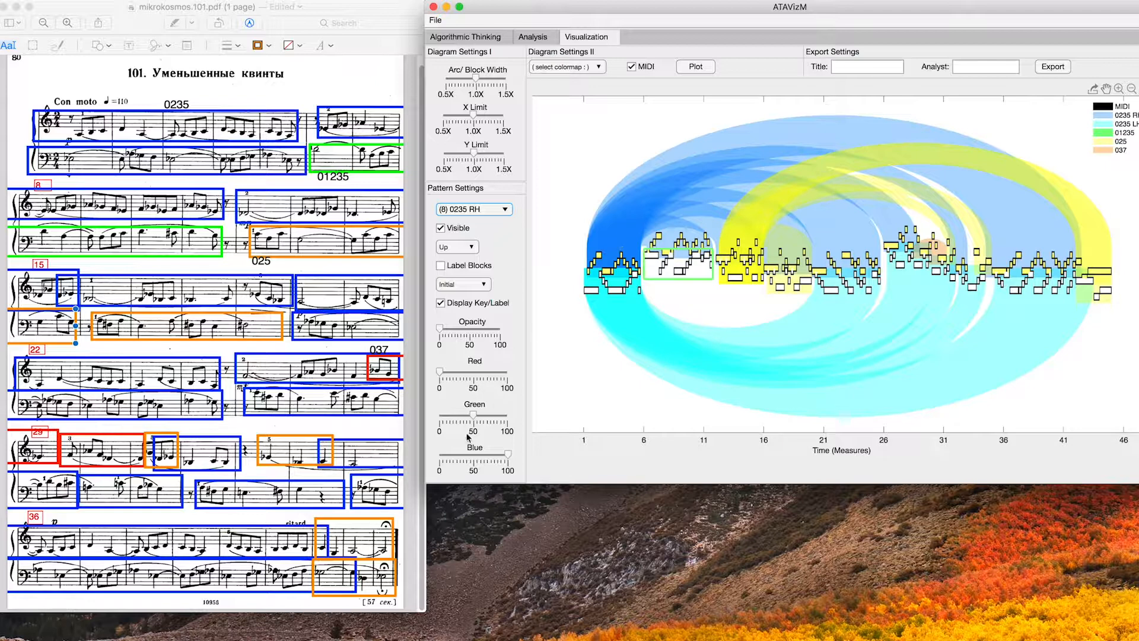
left_click_drag(481, 422, 432, 422)
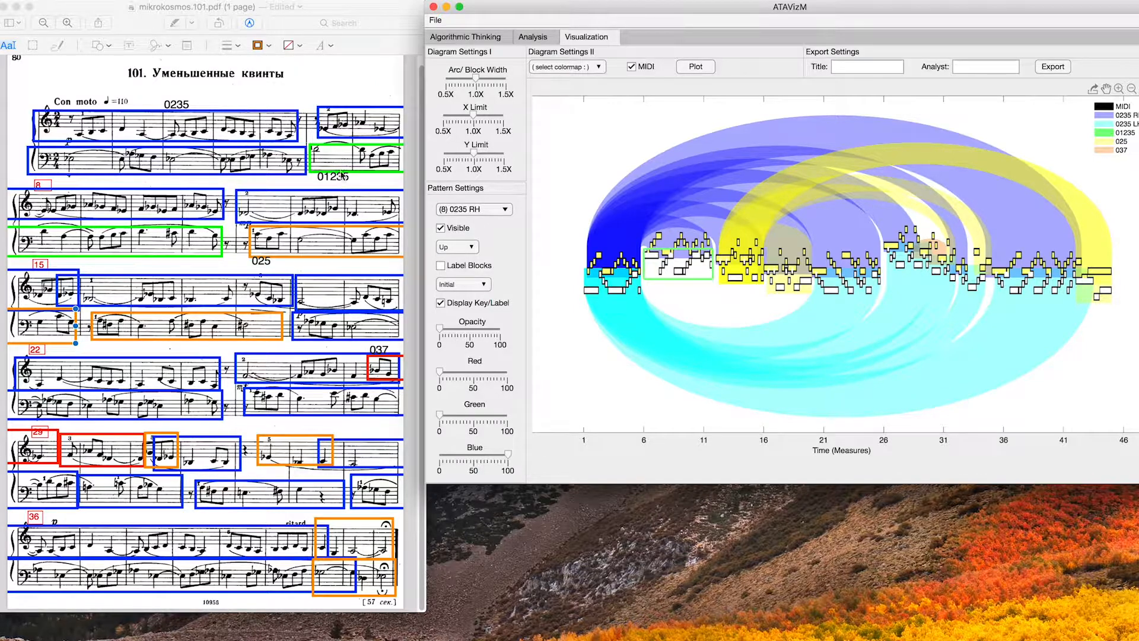
Switch to the score PDF and recolor the border of the first lower-staff 0235 box light blue
left_click(311, 351)
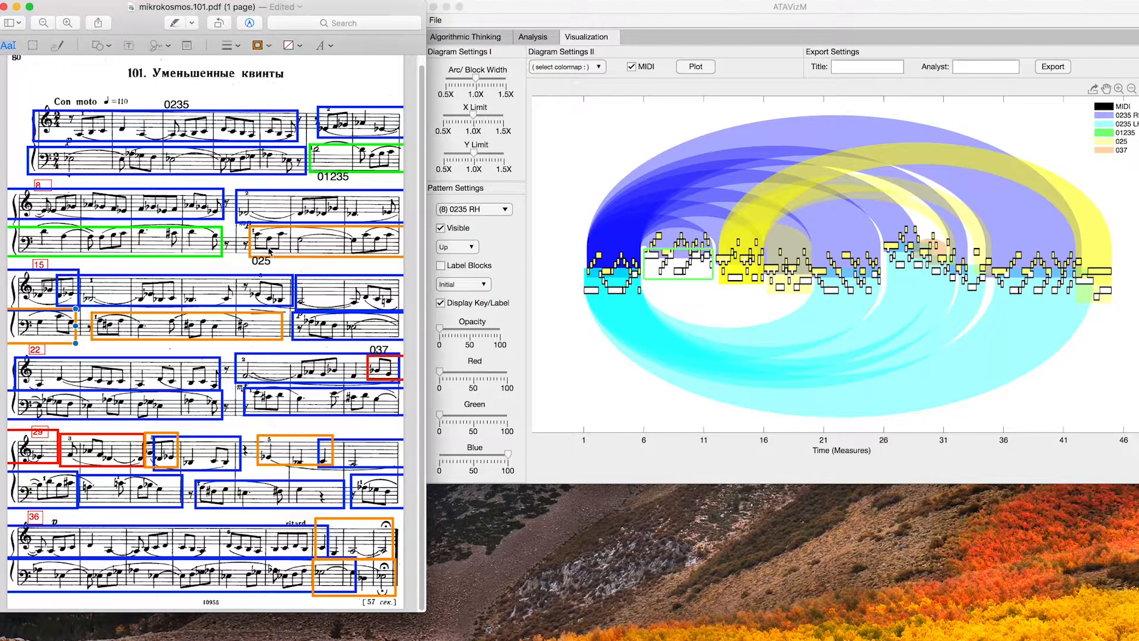
left_click(220, 172)
left_click(268, 46)
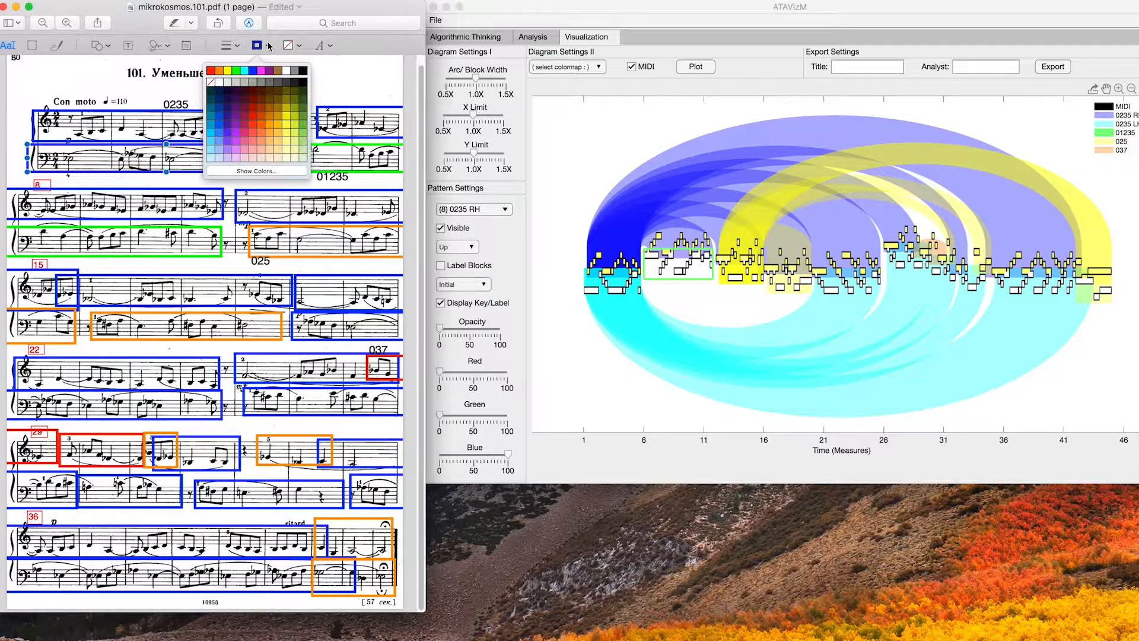
left_click(213, 137)
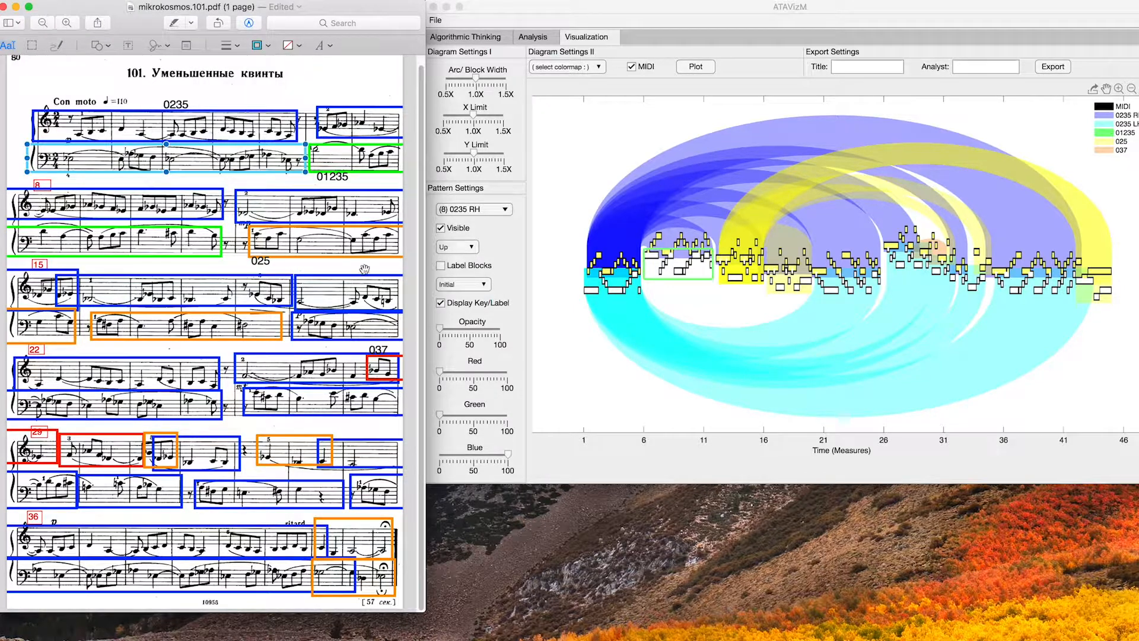
Recolor the border of the last lower-staff box in the measure 15 system of the score light blue
left_click(318, 339)
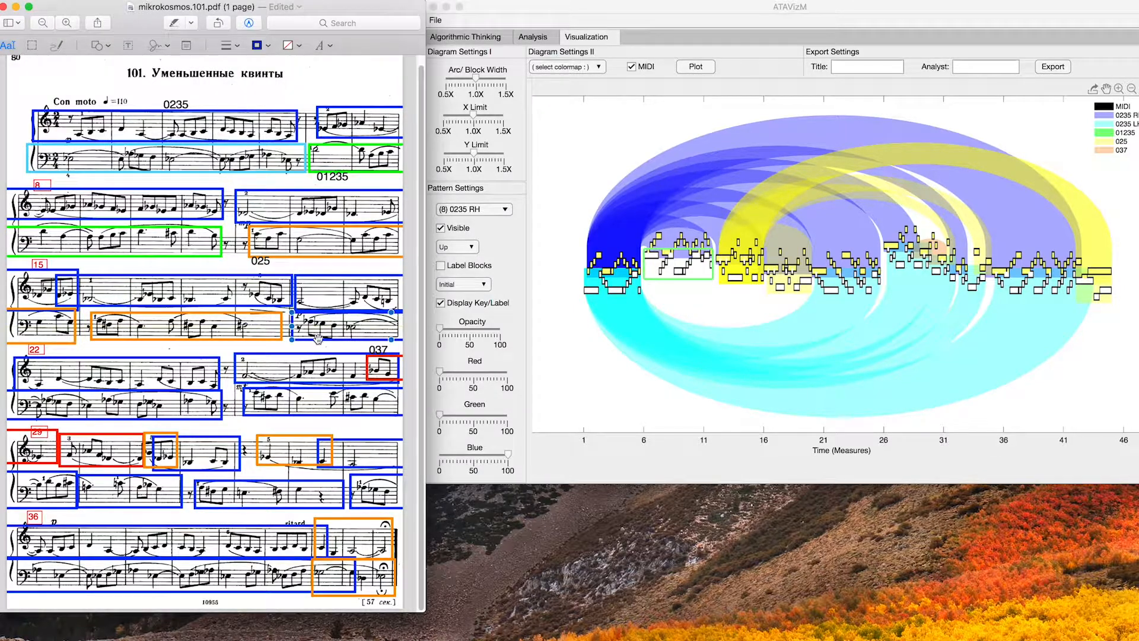
left_click(265, 47)
left_click(210, 149)
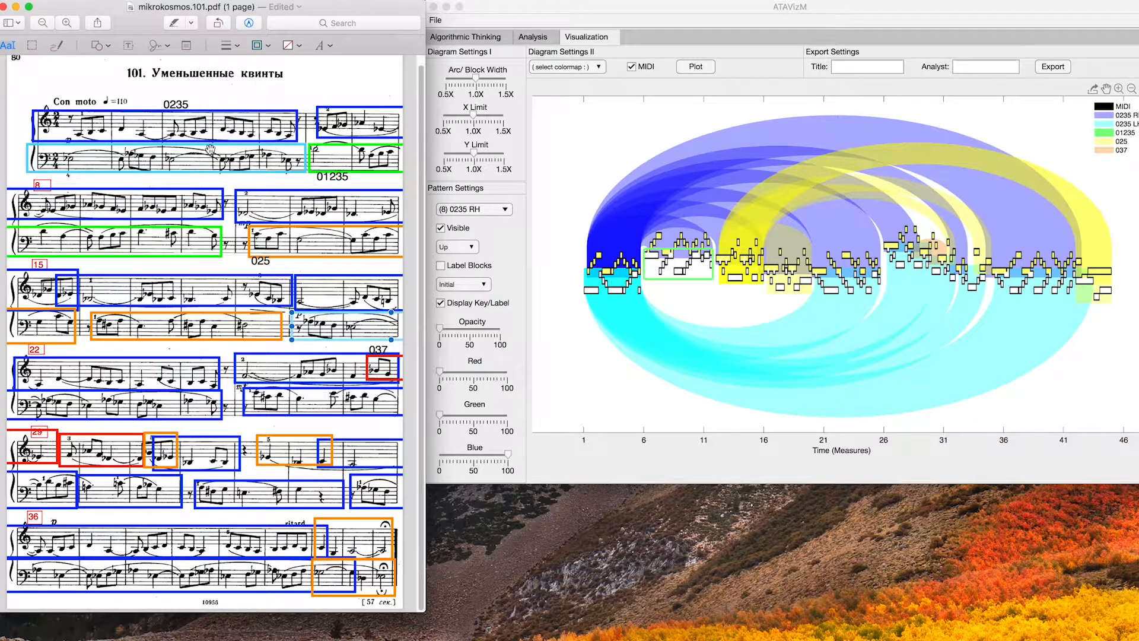
left_click(267, 46)
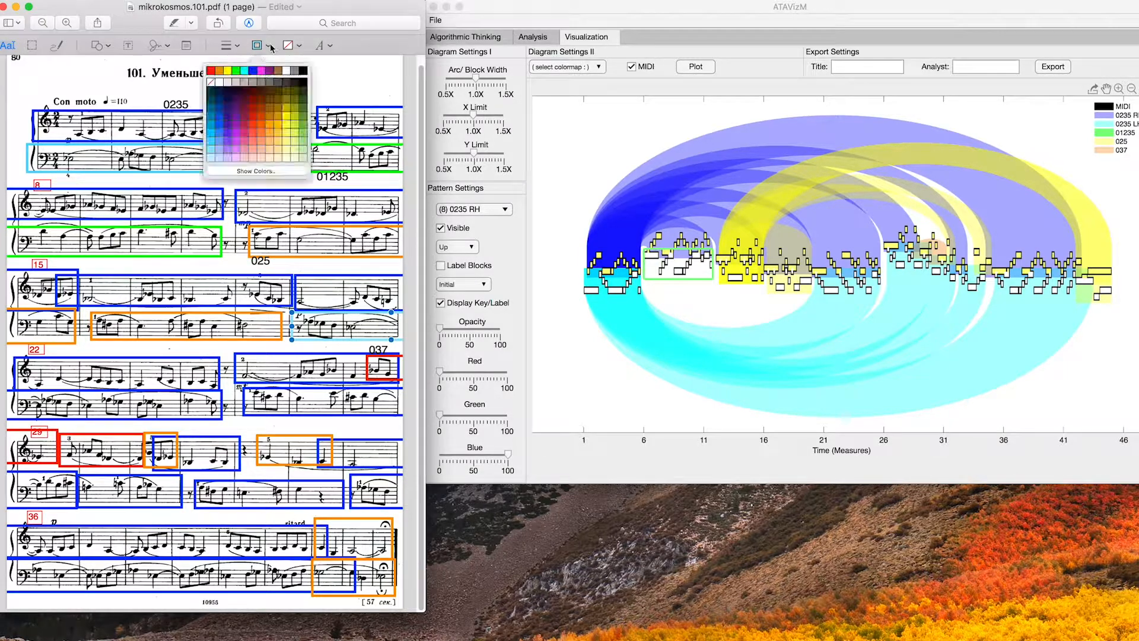
left_click(209, 141)
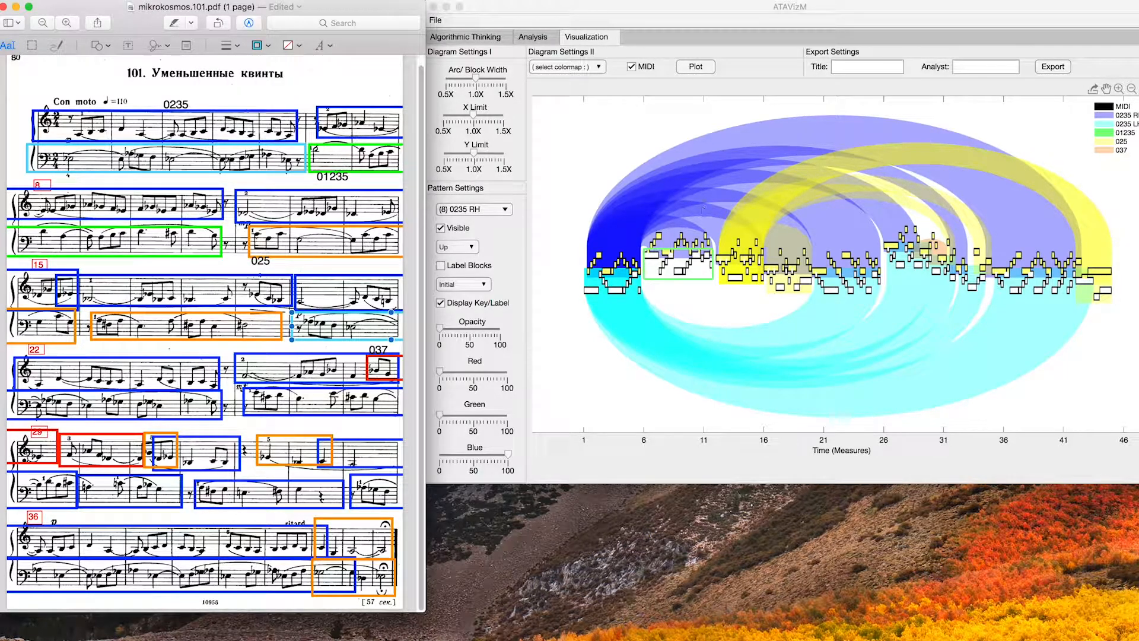
Switch to ATAVizM and lower the red and blue components of the 01235 pattern's color to about 30 each
left_click_drag(673, 13, 673, 12)
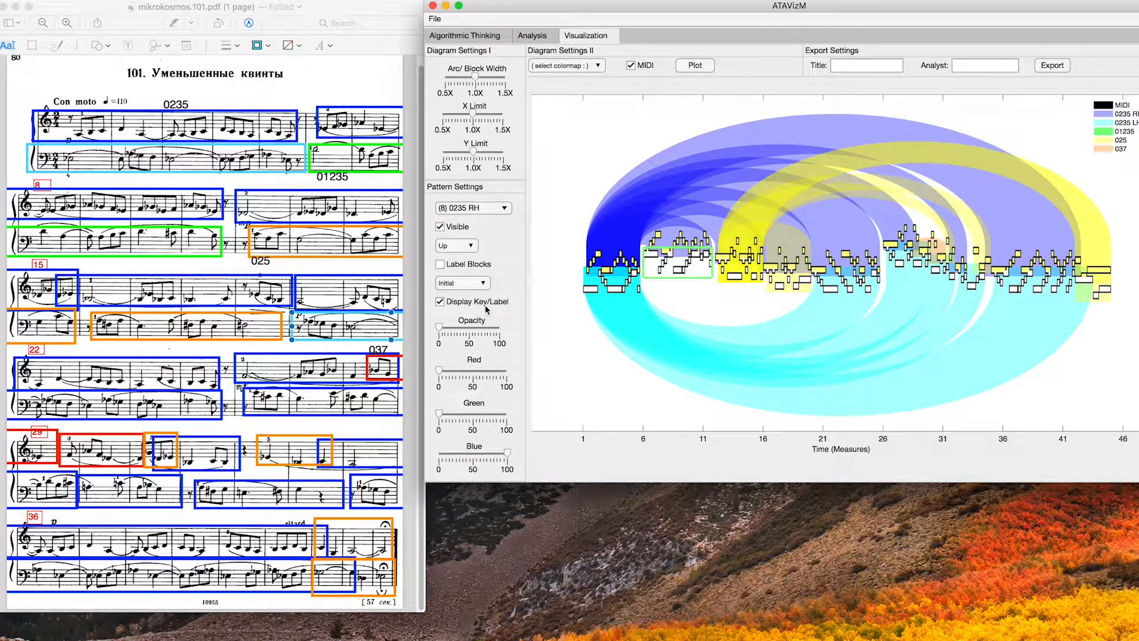
left_click(468, 205)
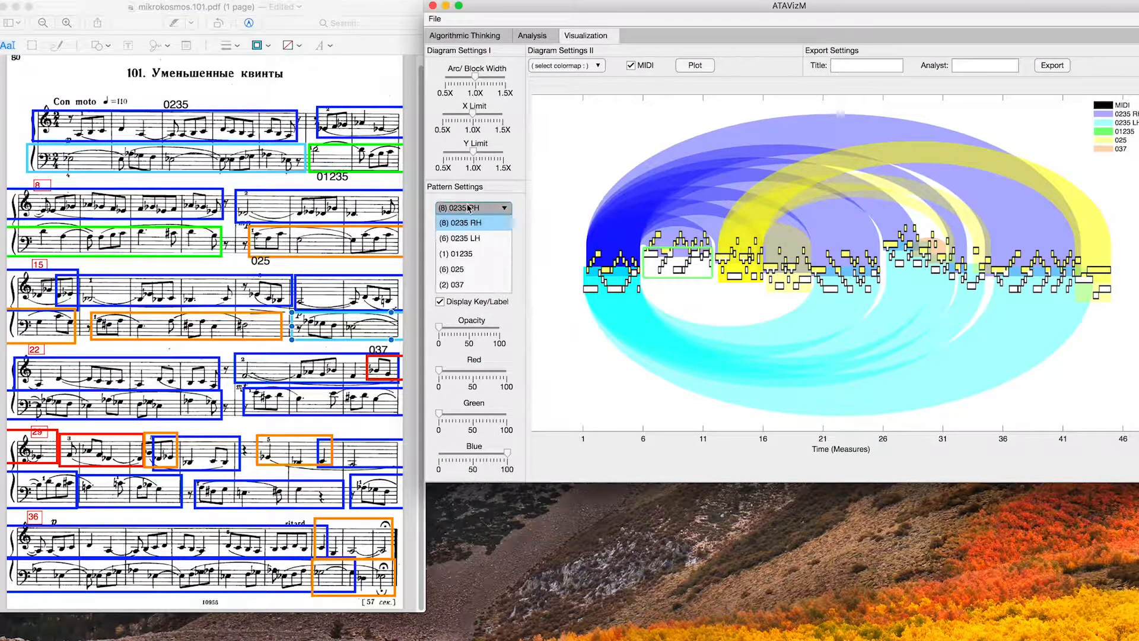
left_click(471, 249)
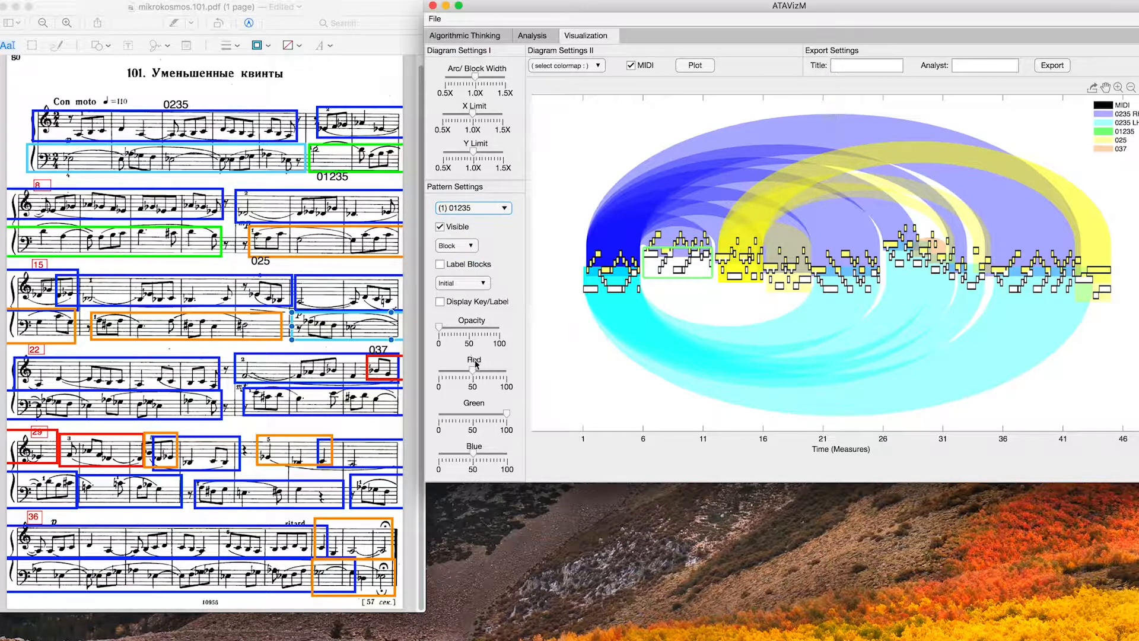
left_click_drag(473, 370, 463, 371)
left_click_drag(474, 454, 458, 456)
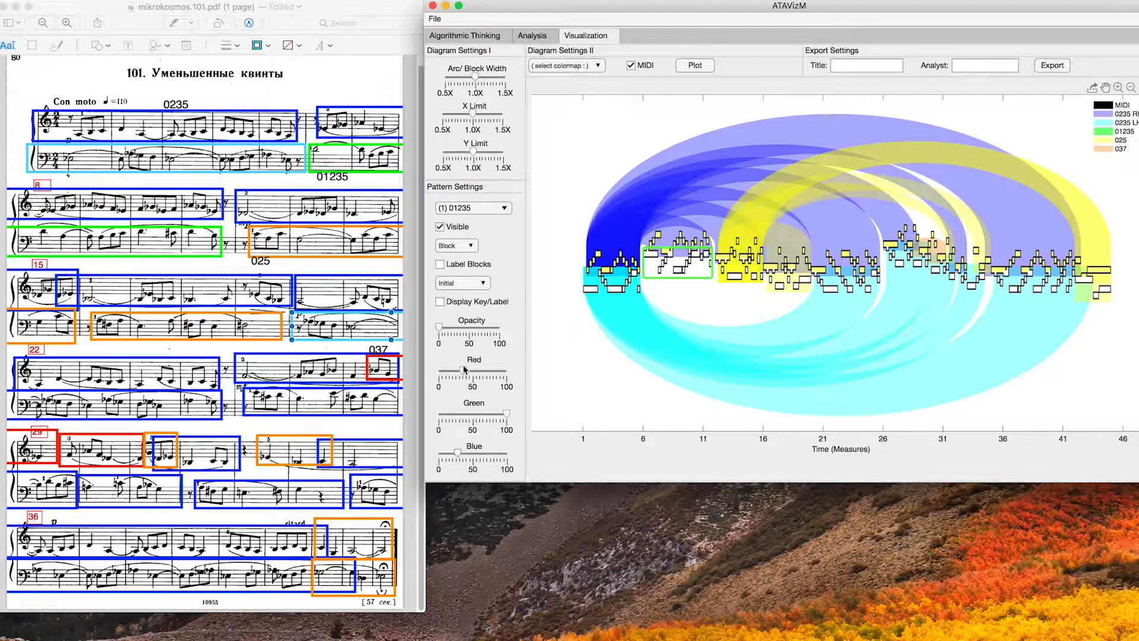
left_click_drag(461, 373, 458, 373)
Set the 025 pattern's display style to Block
left_click(477, 214)
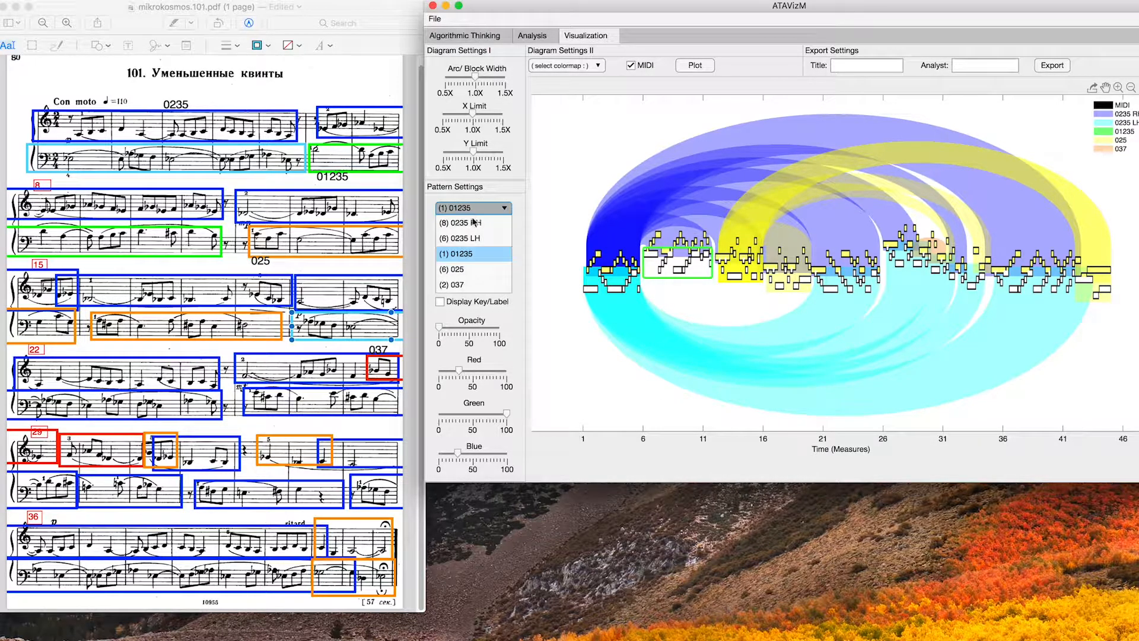
left_click(473, 270)
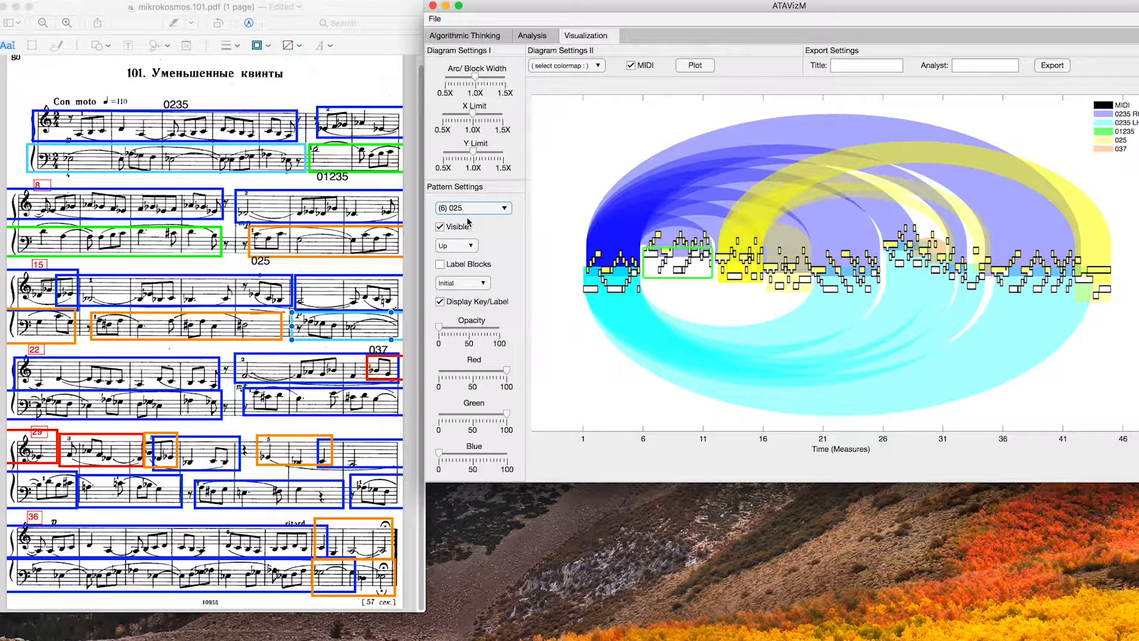
left_click(464, 247)
left_click(457, 279)
Lower the green component of the 025 pattern's color to about 70 and update the plot
mouse_move(505, 371)
left_mouse_down()
mouse_move(490, 374)
mouse_move(520, 378)
left_mouse_up()
mouse_move(505, 370)
left_mouse_down()
mouse_move(487, 372)
mouse_move(506, 370)
left_mouse_up()
left_click(503, 416)
left_click_drag(503, 416, 487, 415)
left_click(480, 211)
left_click(479, 215)
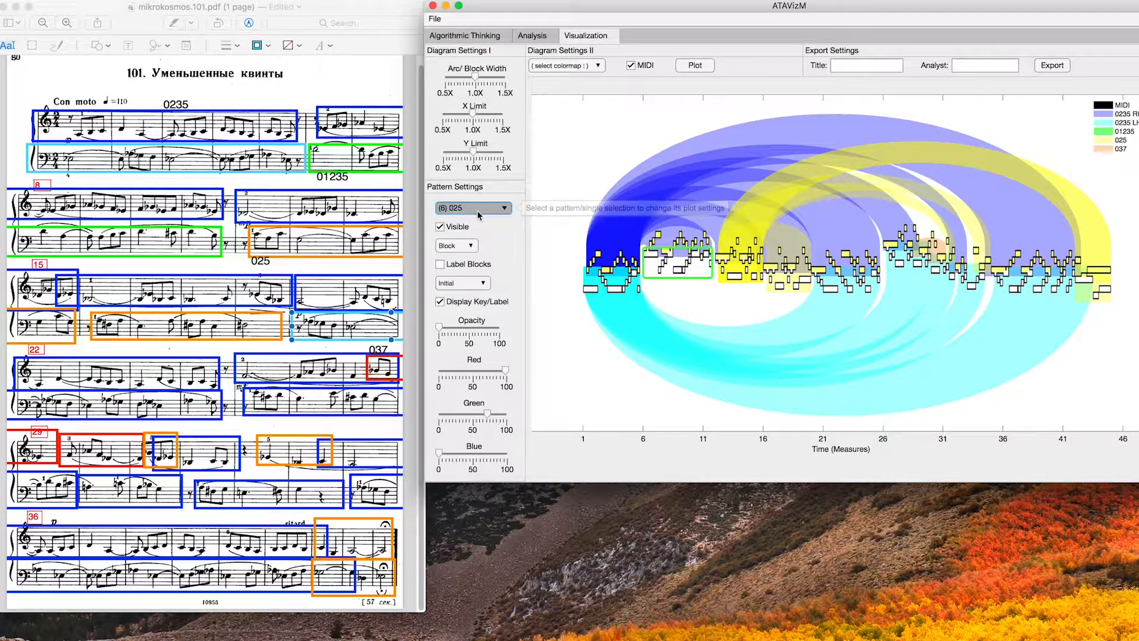
left_click(697, 67)
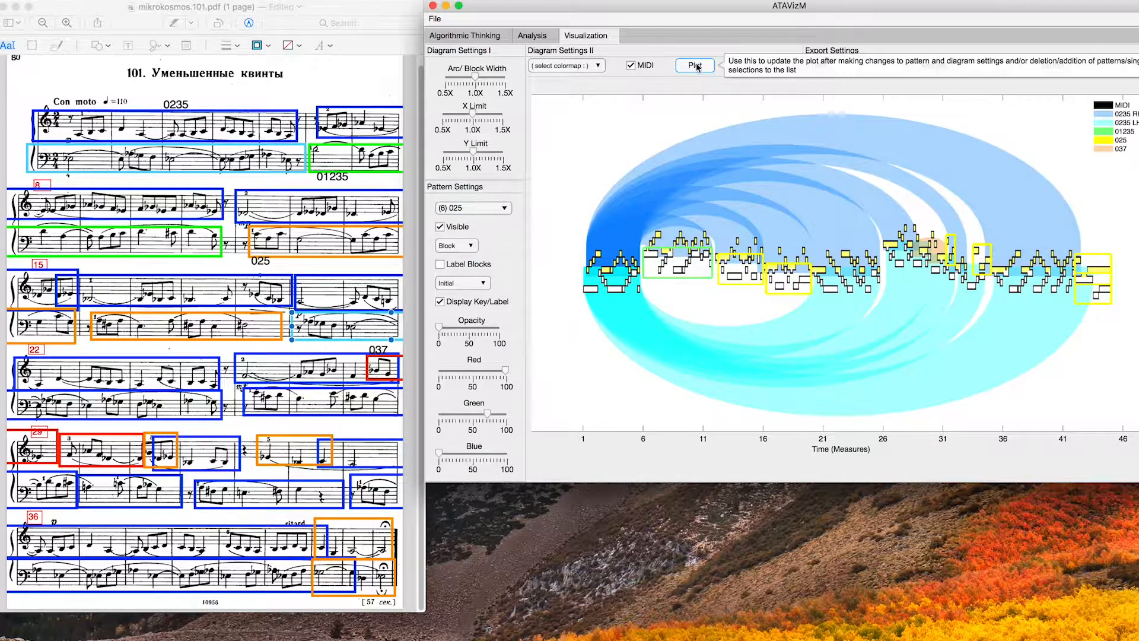
Recolor the 025 blocks orange with red at about 90 and green at about 60
left_click(475, 372)
left_click_drag(476, 372, 497, 374)
left_click_drag(488, 414, 467, 416)
left_click_drag(496, 370, 499, 372)
left_click_drag(466, 414, 480, 415)
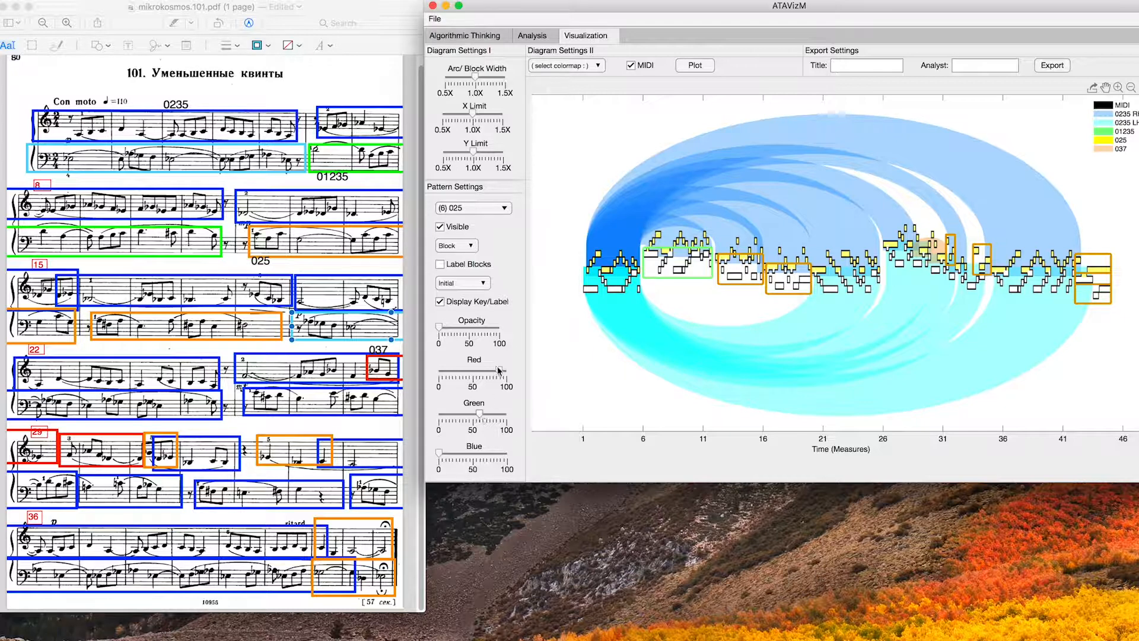
left_click_drag(480, 411, 481, 411)
Set the 037 pattern's display style to Block and update the plot
left_click(481, 208)
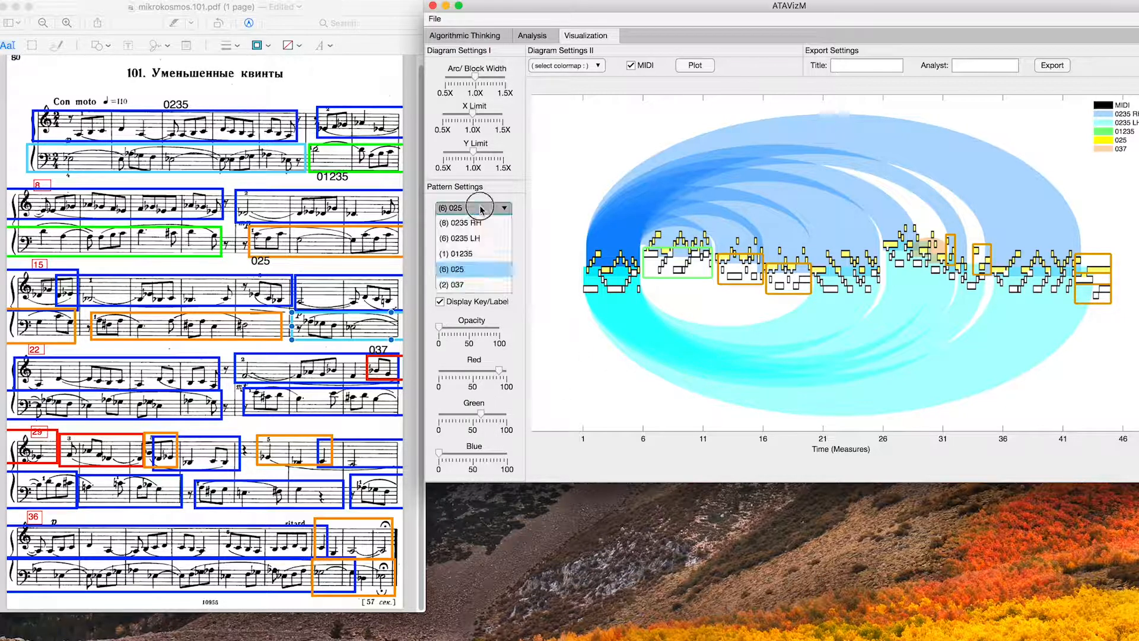
left_click(467, 284)
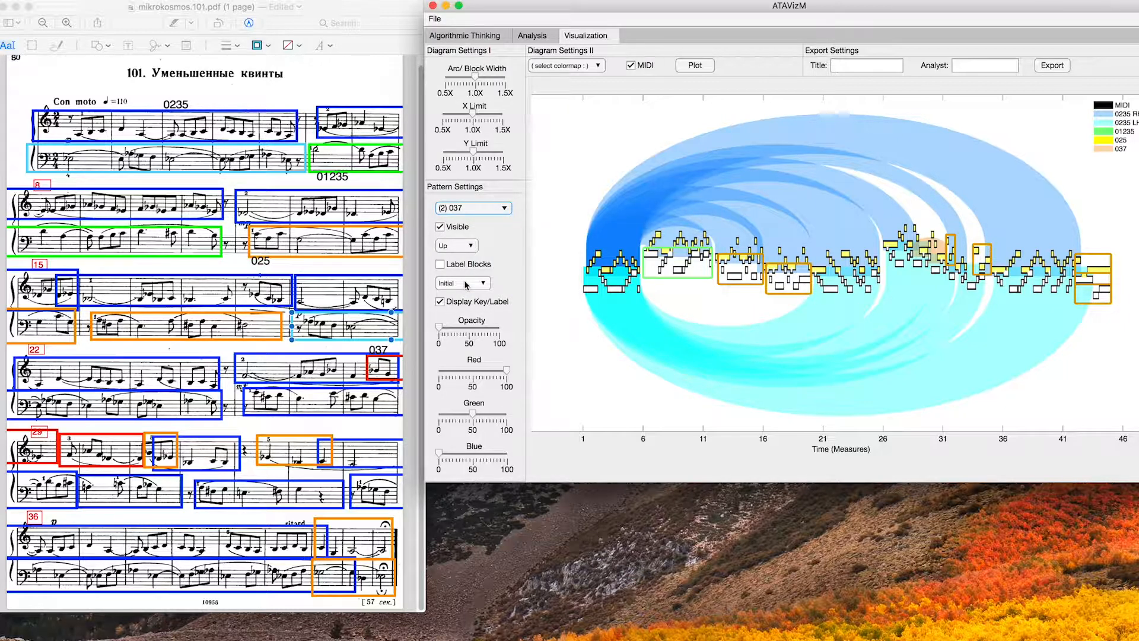
left_click(463, 245)
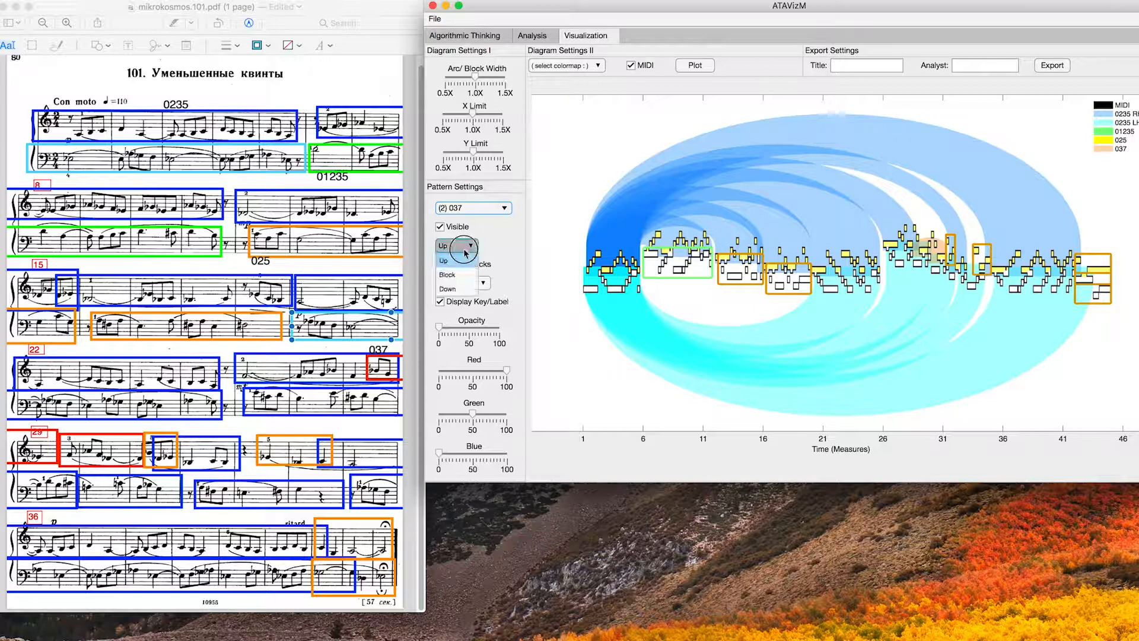
left_click(464, 275)
left_click(688, 66)
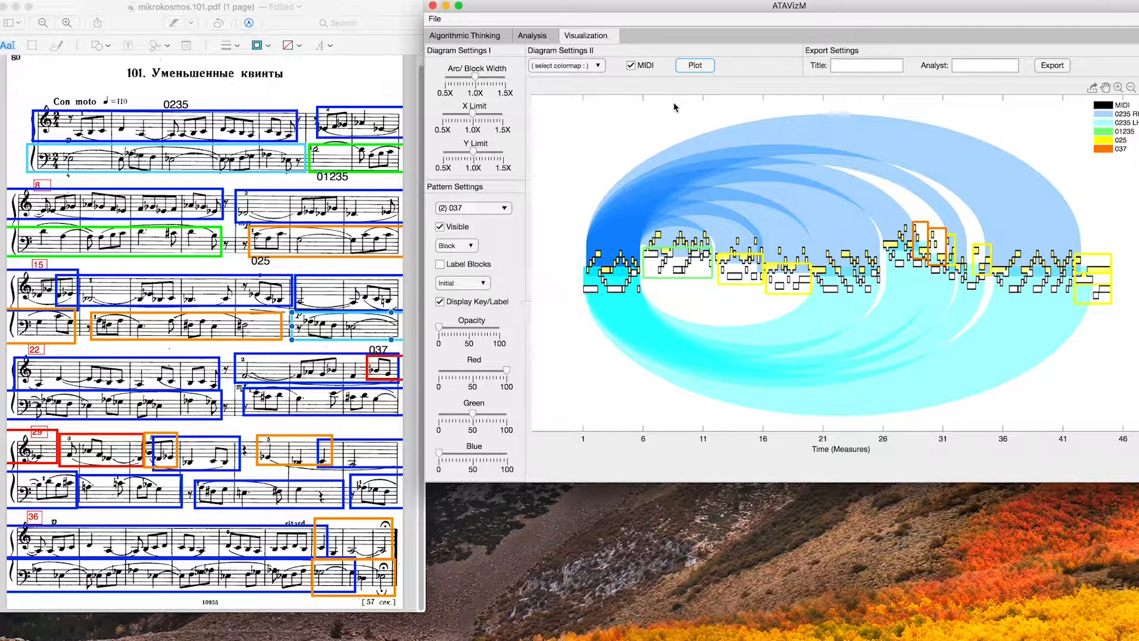
Make the 037 blocks red by setting the green component of their color to 0
scroll(629, 304, "down", 10)
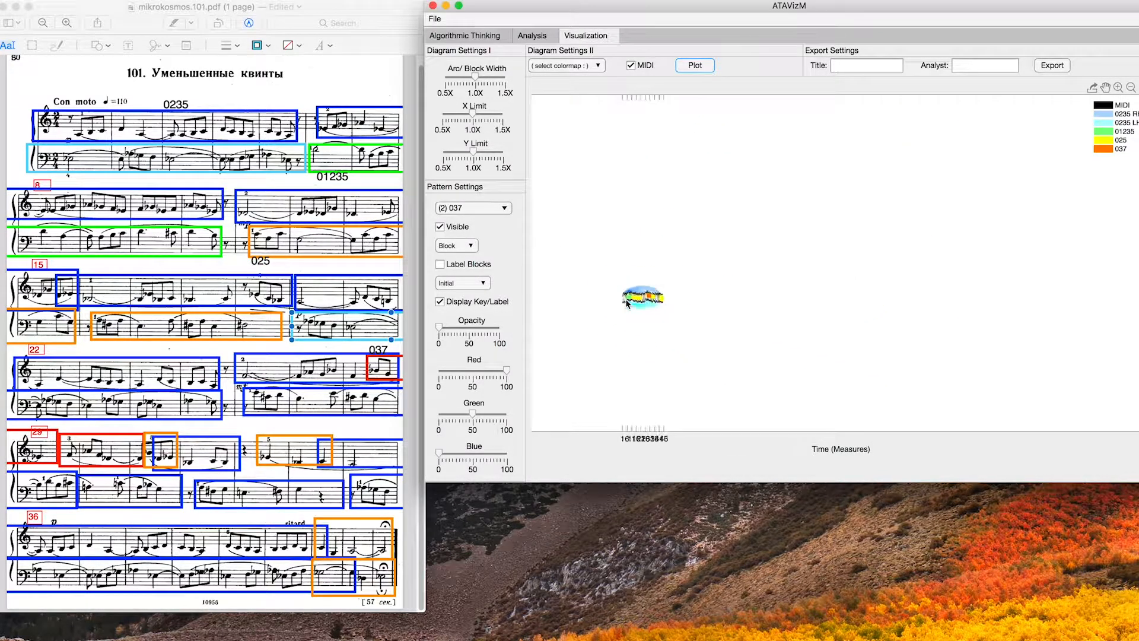
scroll(627, 303, "up", 10)
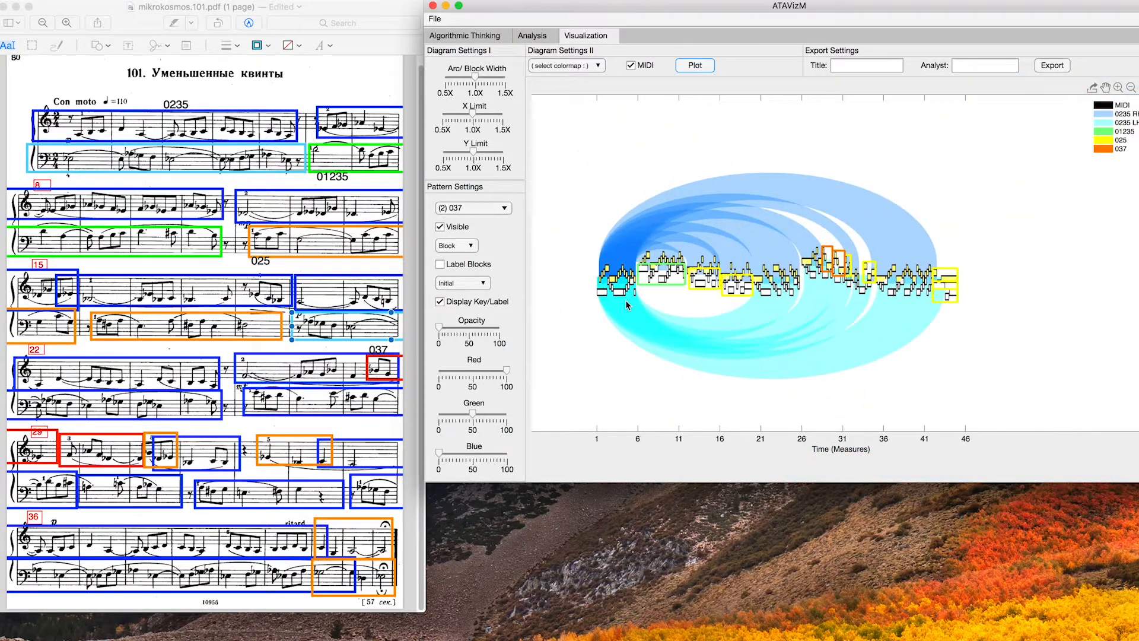
scroll(628, 306, "down", 2)
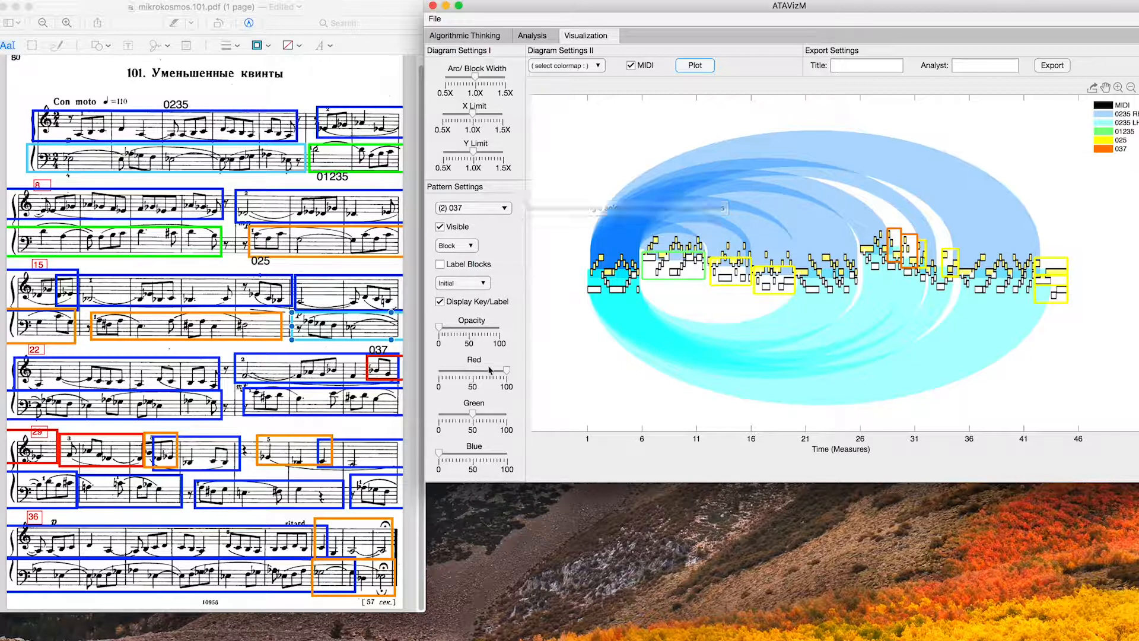
left_click_drag(473, 413, 377, 419)
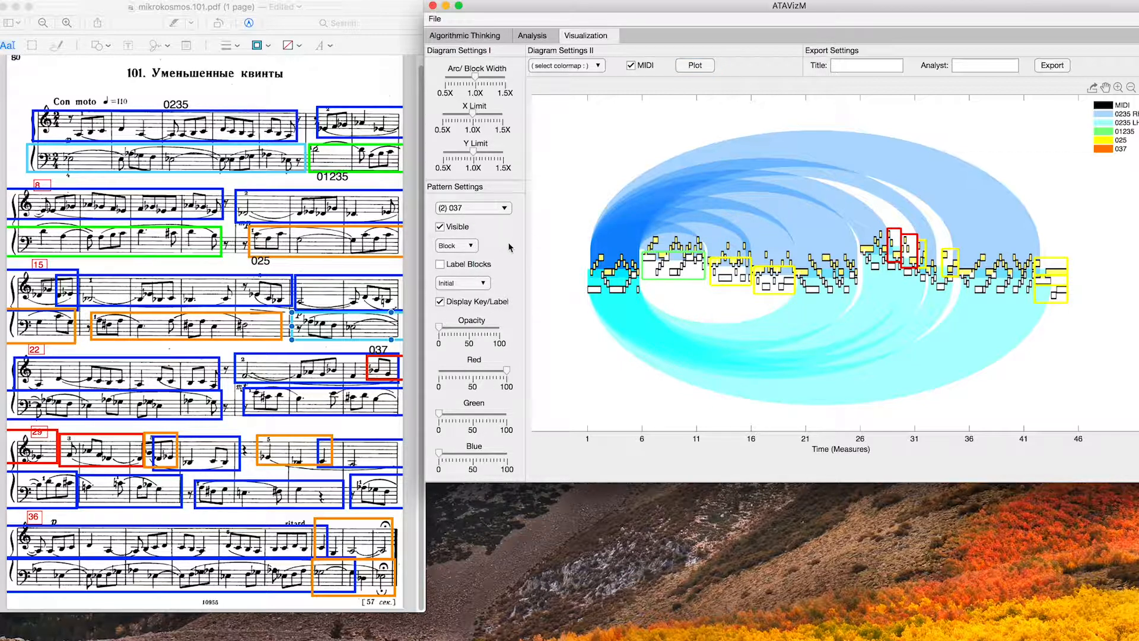
Make the 025 blocks orange by lowering the green component of their color to about 65
left_click(468, 211)
left_click(465, 269)
left_click_drag(507, 419, 483, 418)
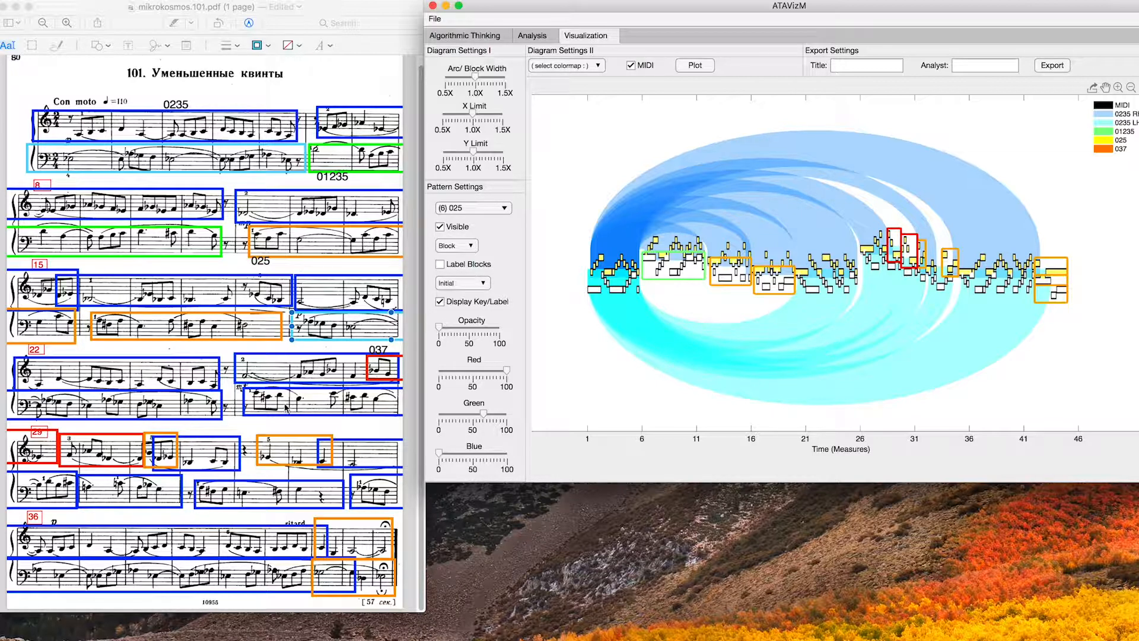
Deepen the blue of the 0235 RH arcs by lowering their green component to about 30
left_click(456, 208)
left_click(460, 223)
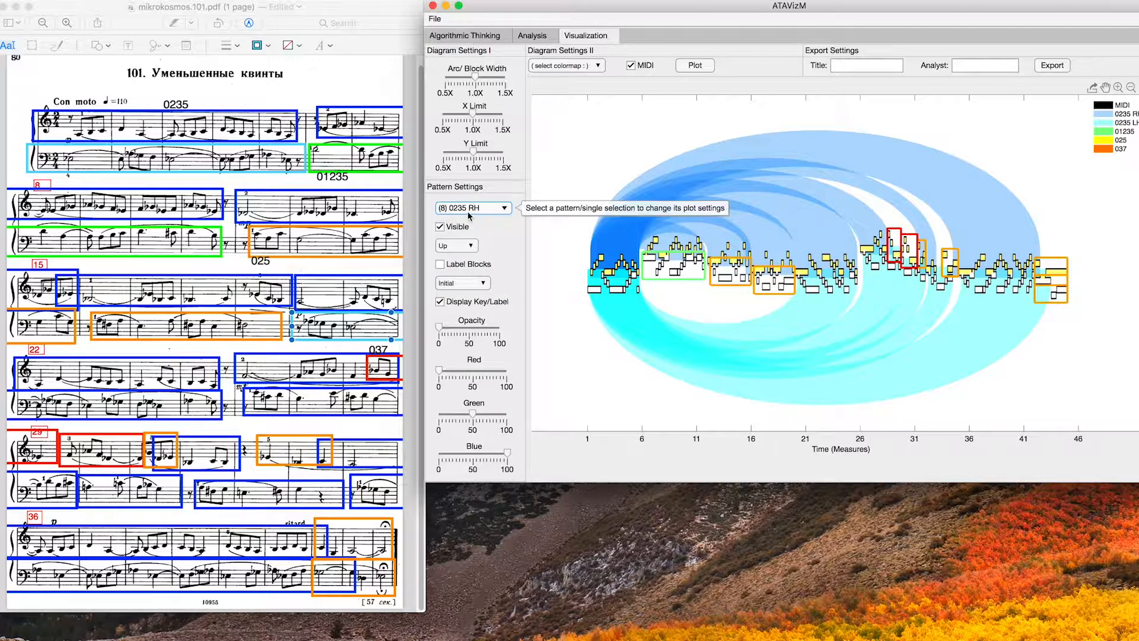
left_click_drag(473, 414, 459, 414)
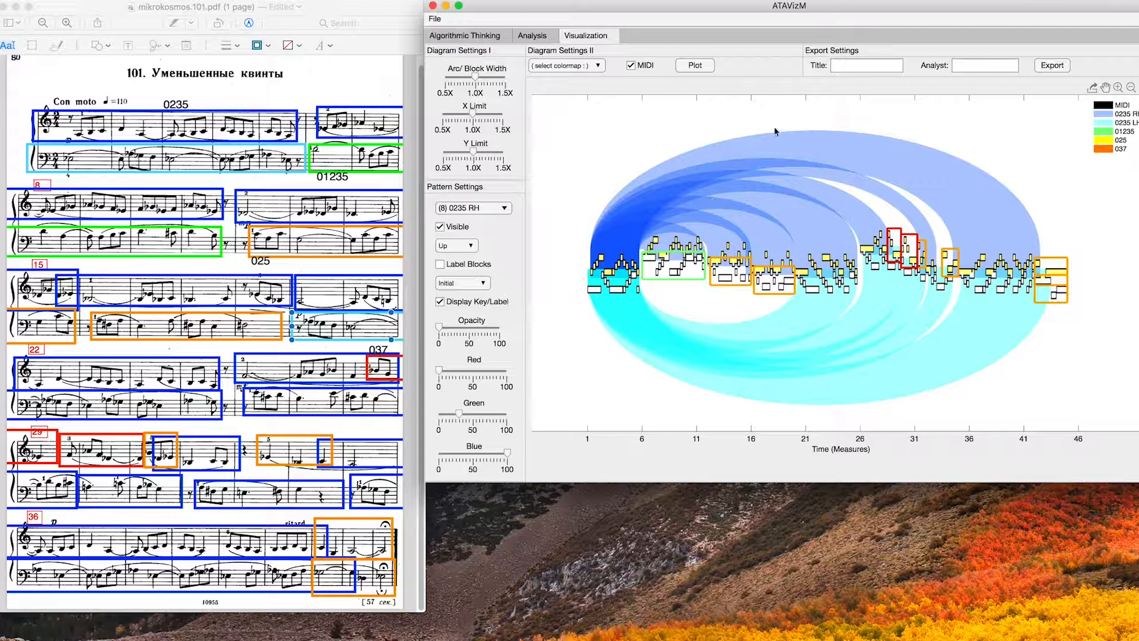
Set the export title to Set Analysis of Bartok "Mikrokosmos #101"
left_click(863, 67)
type("Bar")
type("Set ")
type("Analysis of Bartok")
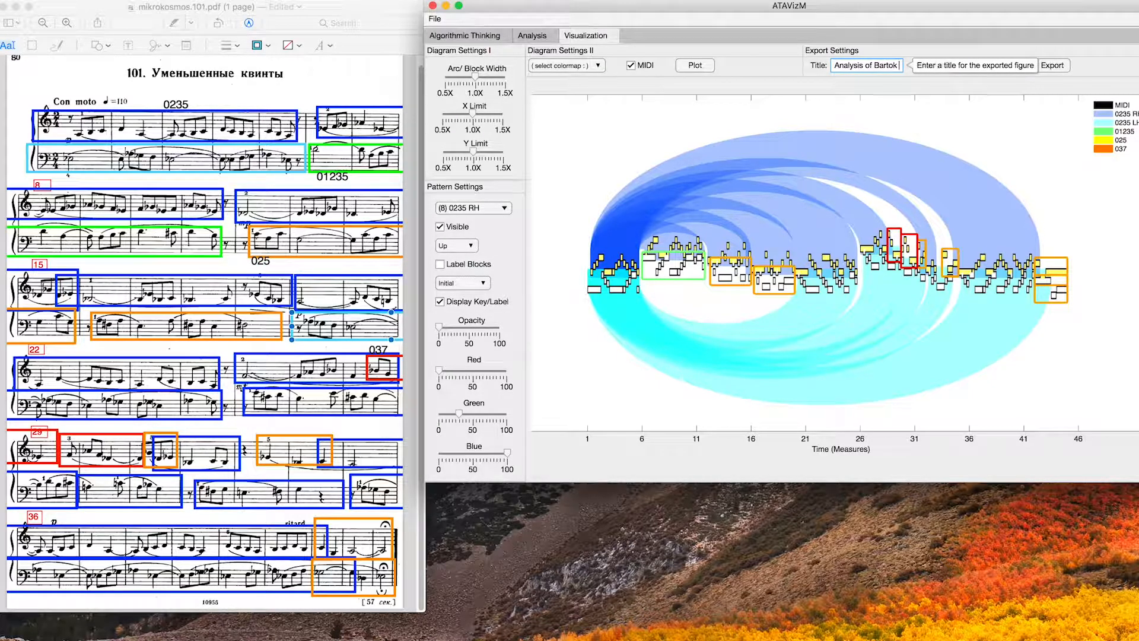
type(" \"Mikor")
type("kosmos")
type(" #101\"")
key("Return")
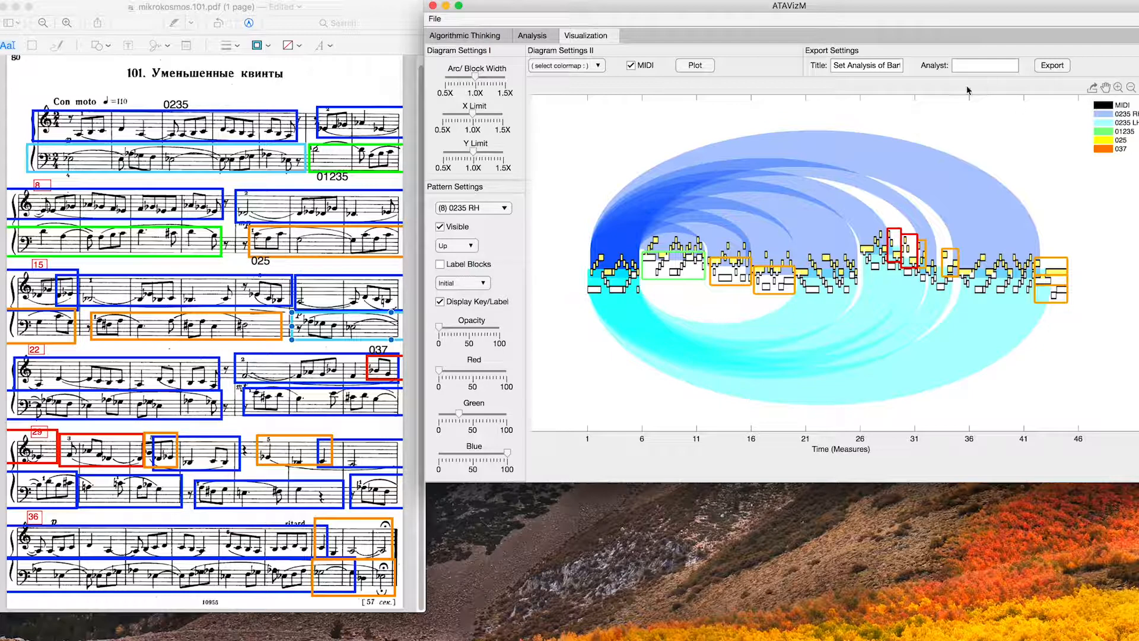
Export the diagram to its own figure window and shrink that window to fit the screen
left_click(1062, 67)
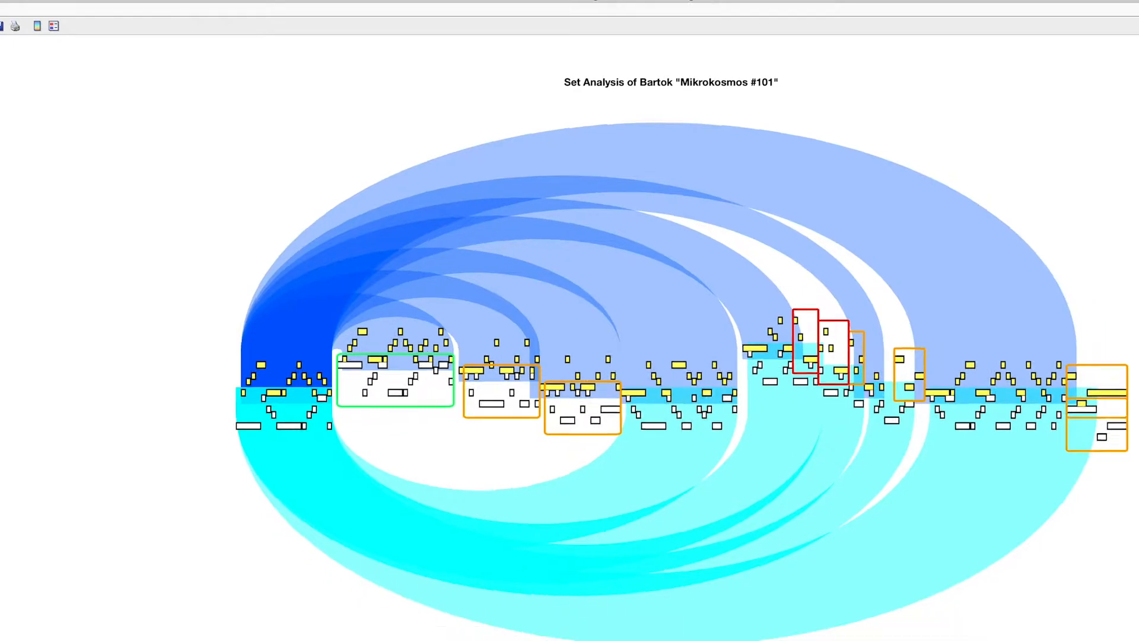
left_click_drag(1138, 640, 1010, 625)
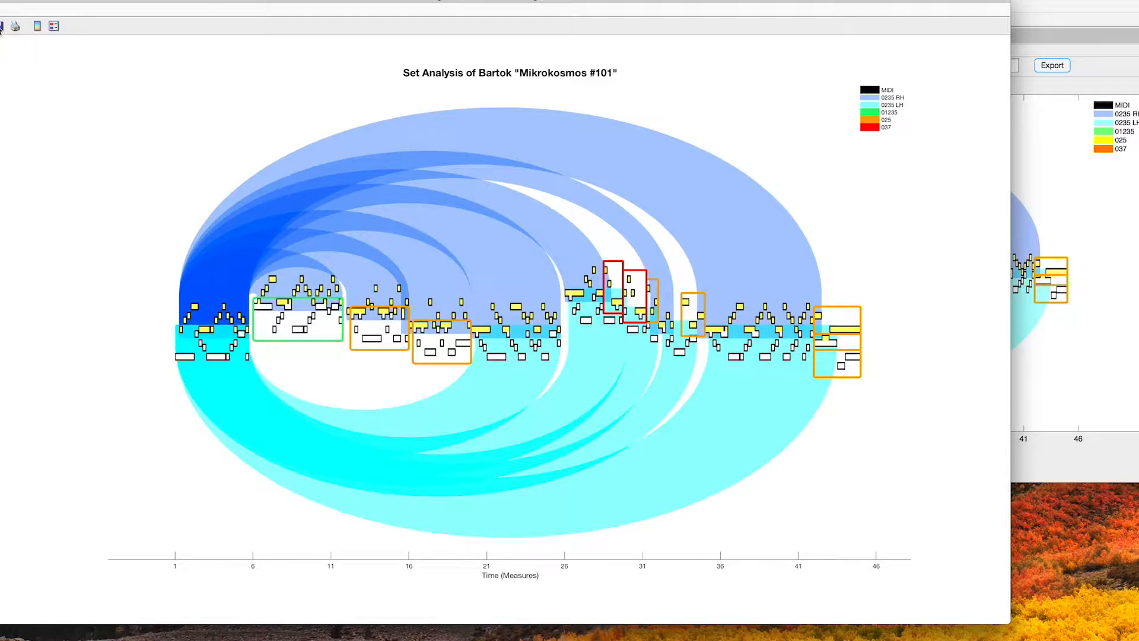
Start saving the exported figure to the Desktop in TIFF image (*.tif) format
left_click(1, 27)
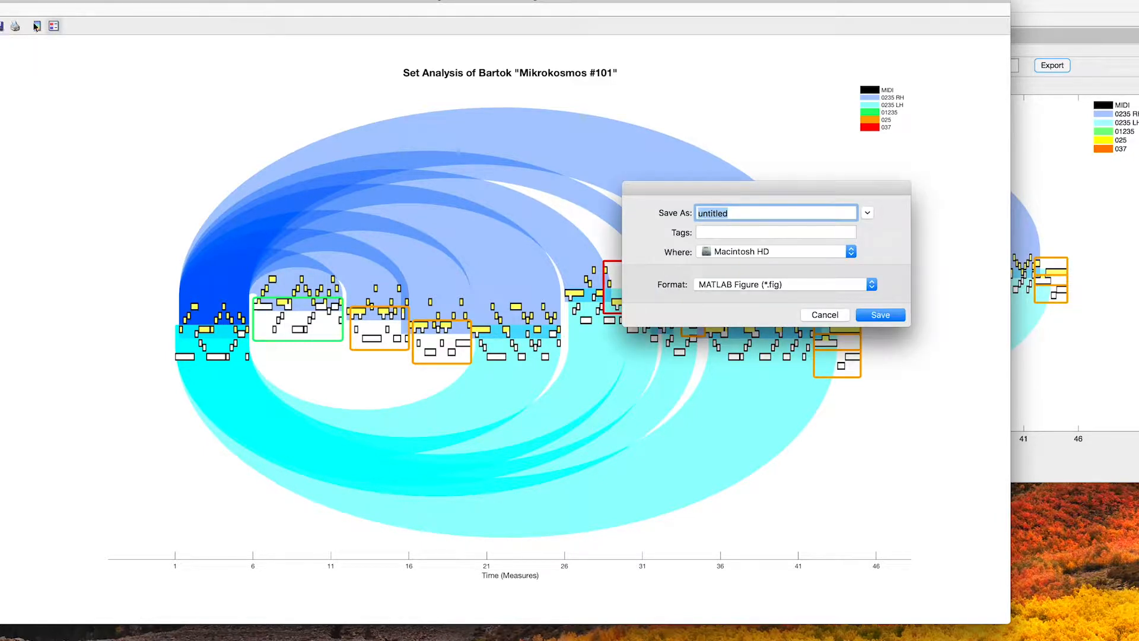
left_click(765, 254)
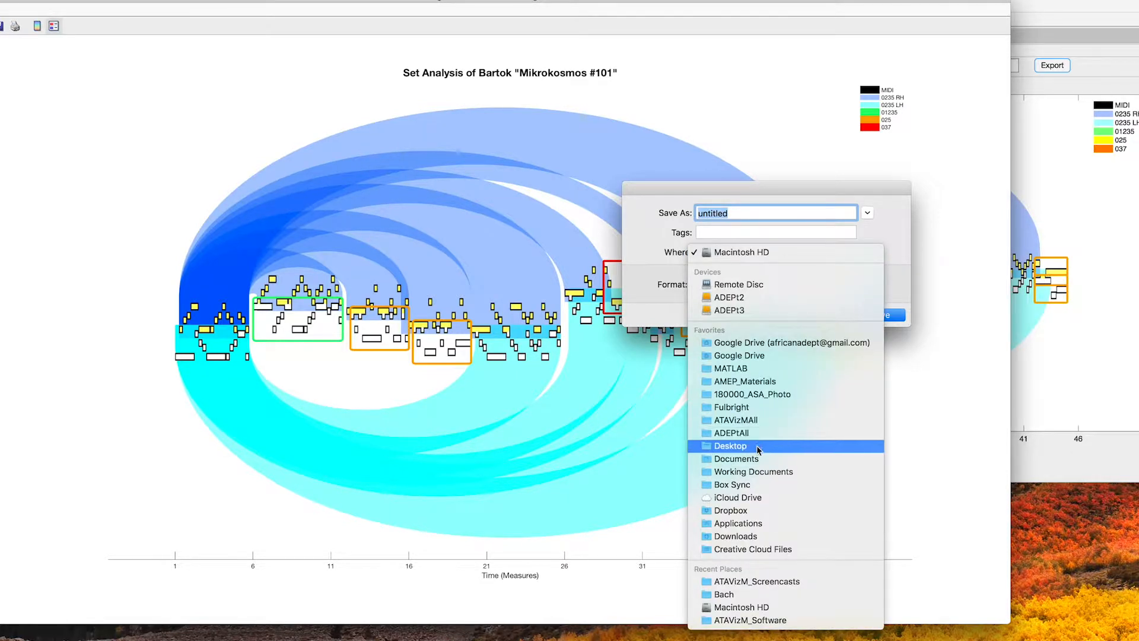
left_click(763, 445)
left_click(761, 284)
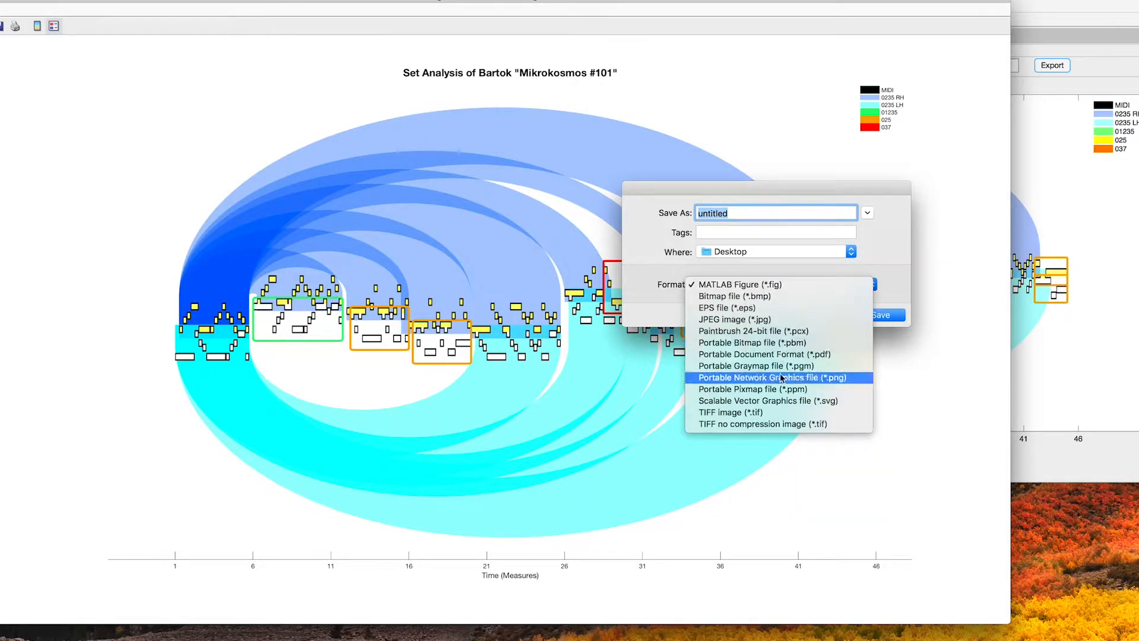
left_click(772, 413)
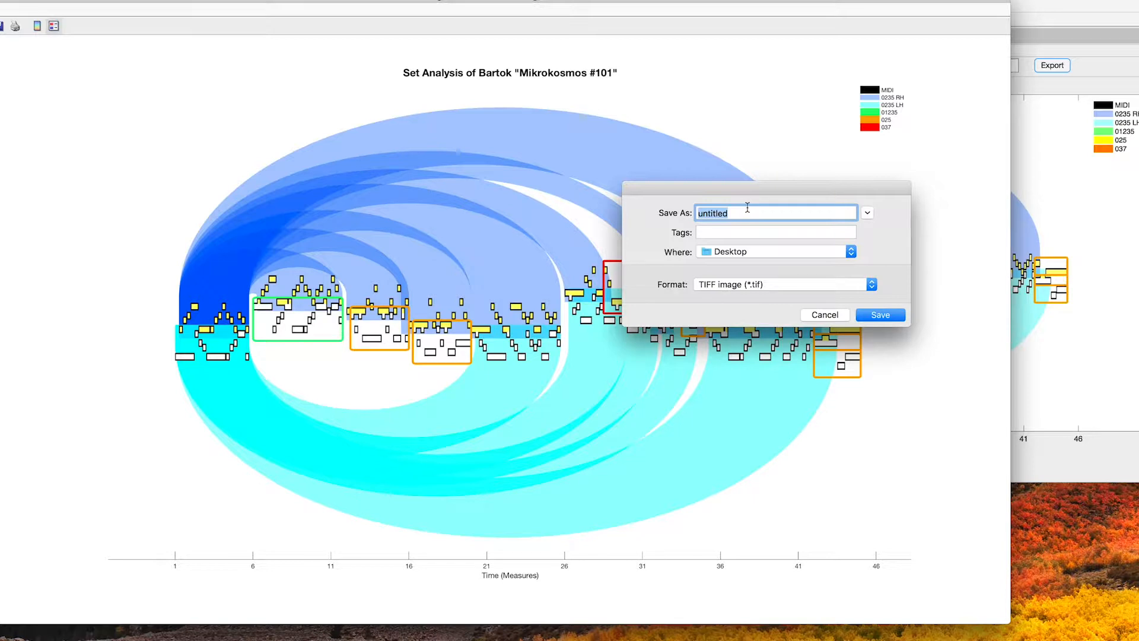
Name the figure file ATAVizM_Bartok_SetAnalysis_Mikrokosmos101 and save it
type("Barto")
key("BackSpace")
key("BackSpace")
key("BackSpace")
key("BackSpace")
key("BackSpace")
type("ATAVizM_Bartok_SetAnalysis_Miko")
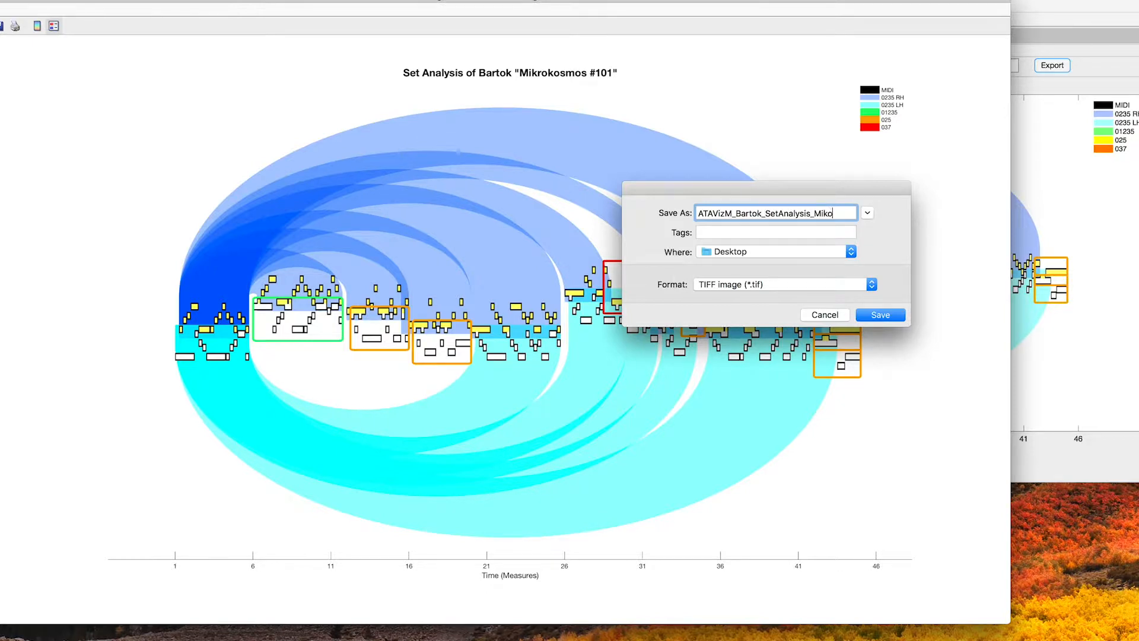
type("kosmos191")
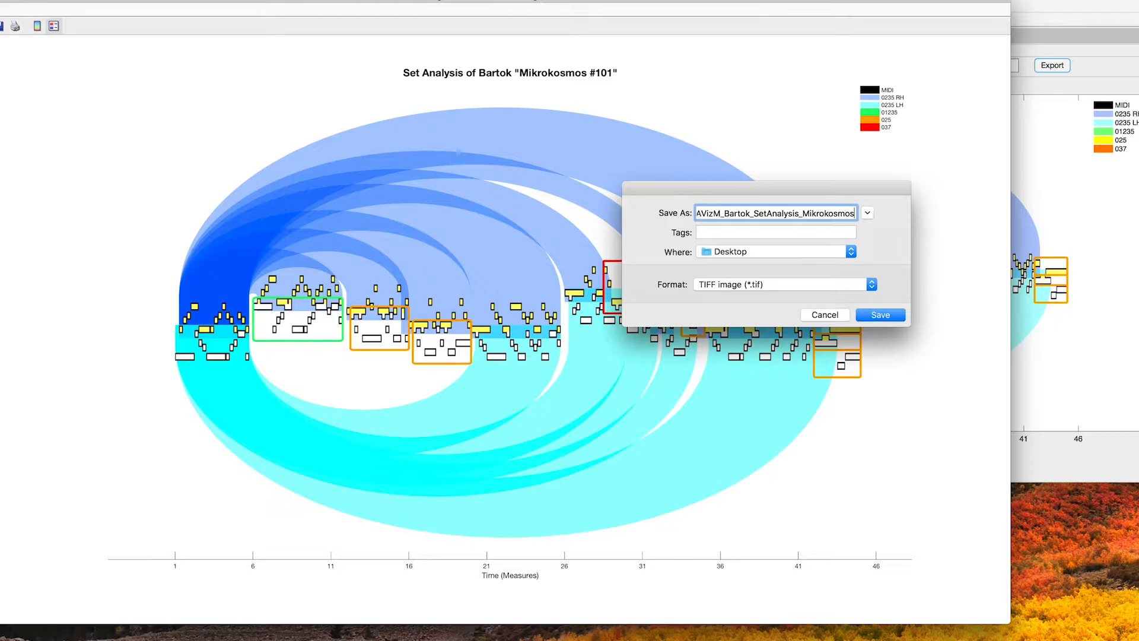
key("BackSpace")
key("BackSpace")
type("01")
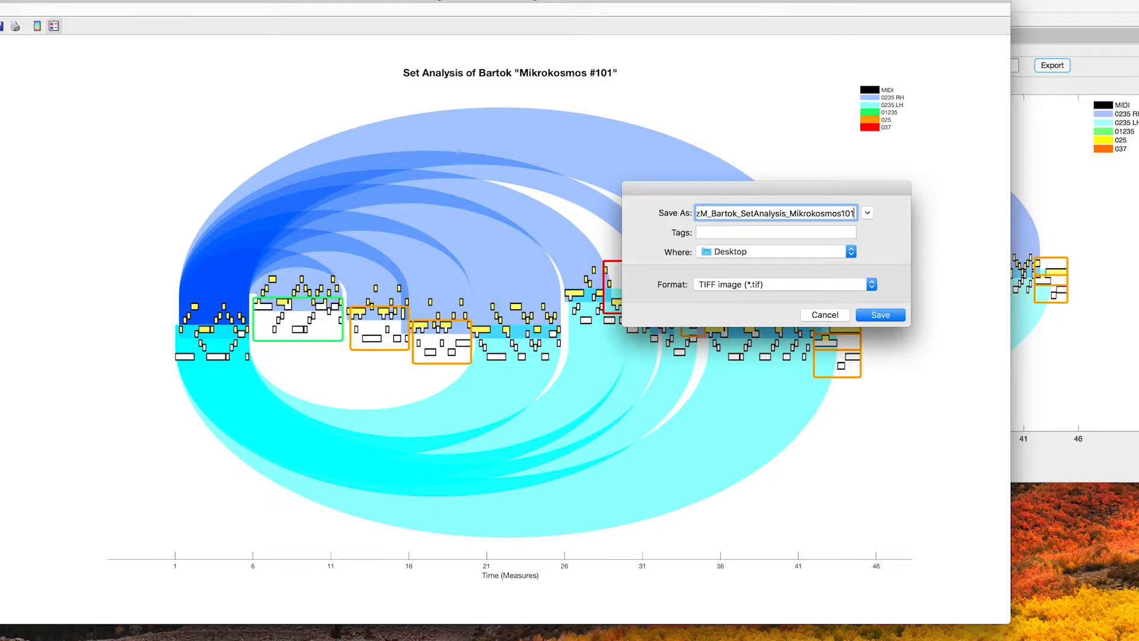
left_click(877, 315)
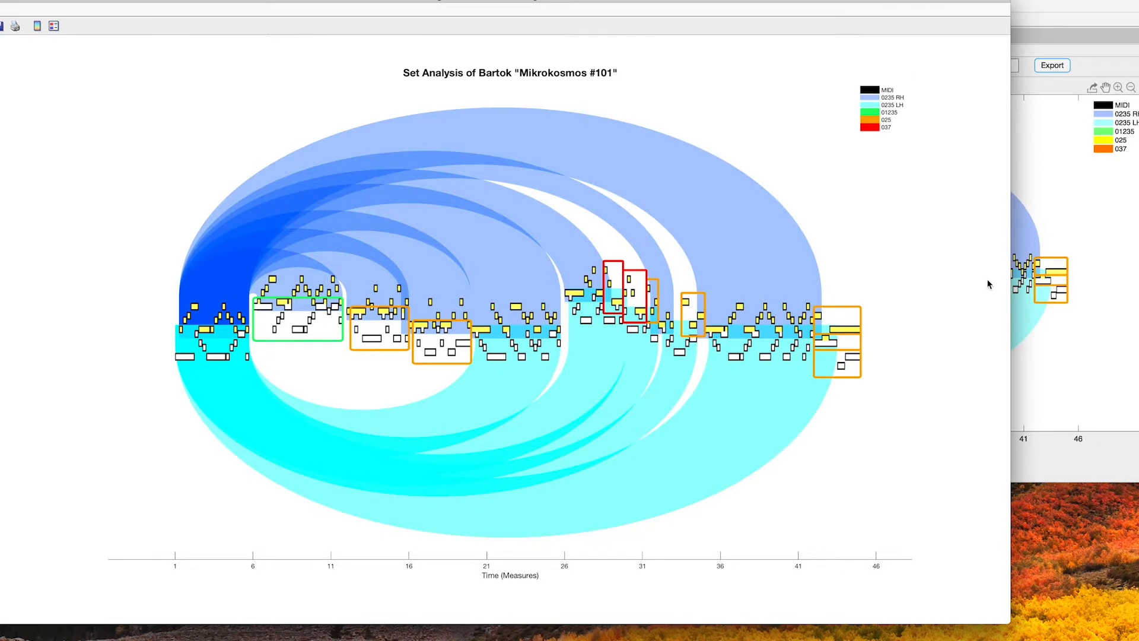
Switch to the annotated score PDF, mikrokosmos.101.pdf
key("super+Tab")
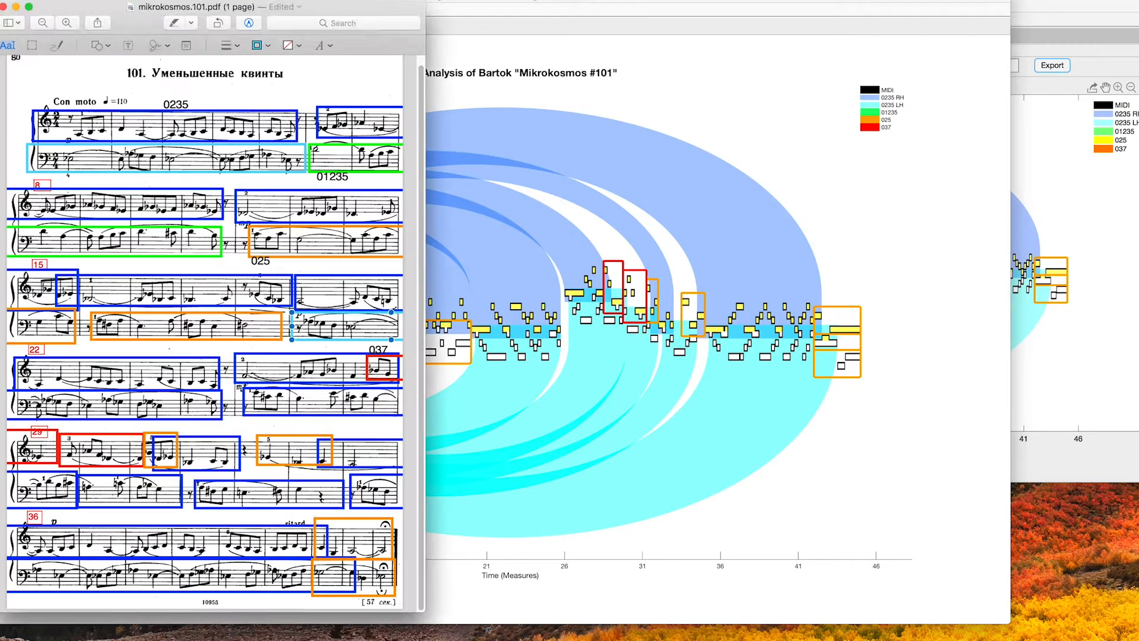